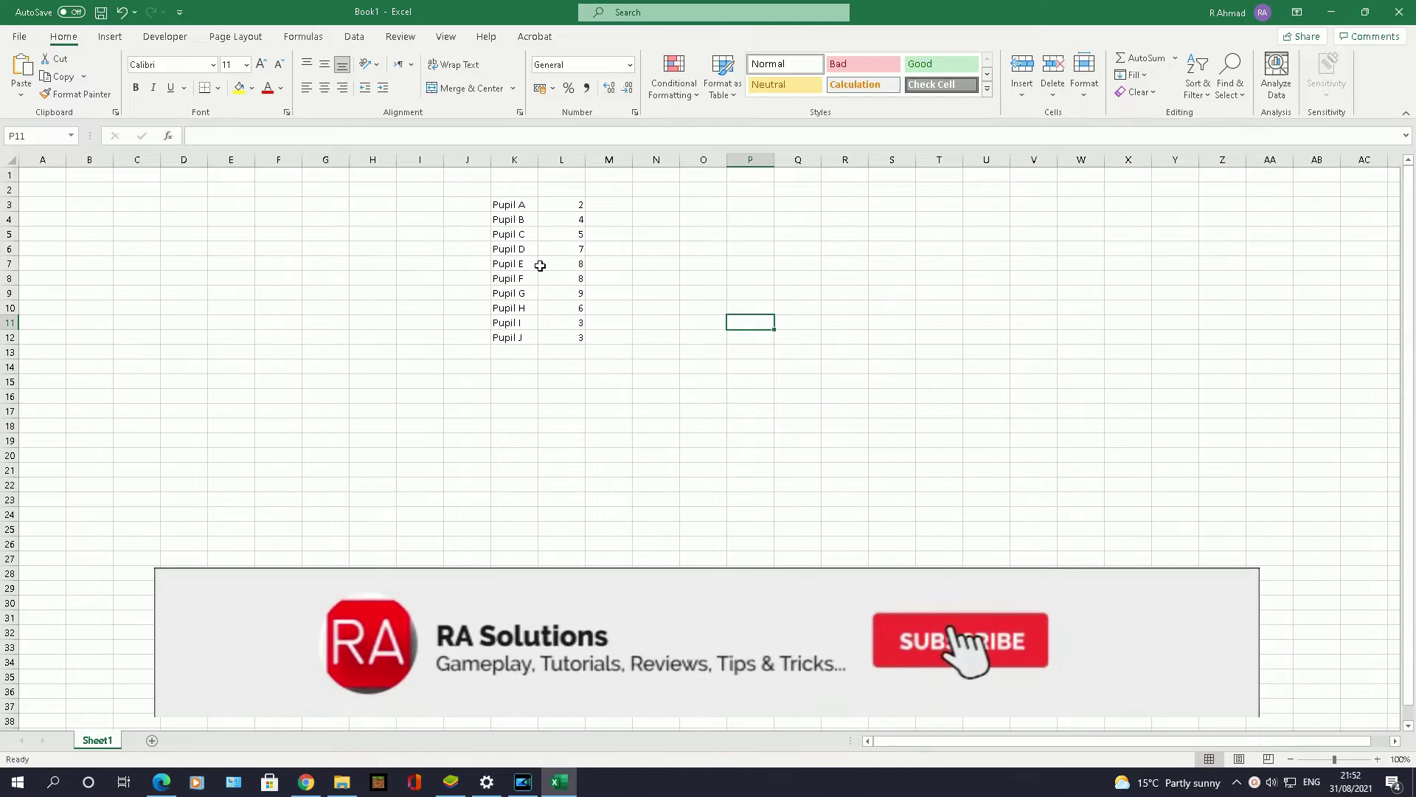
drag(514, 203, 532, 338)
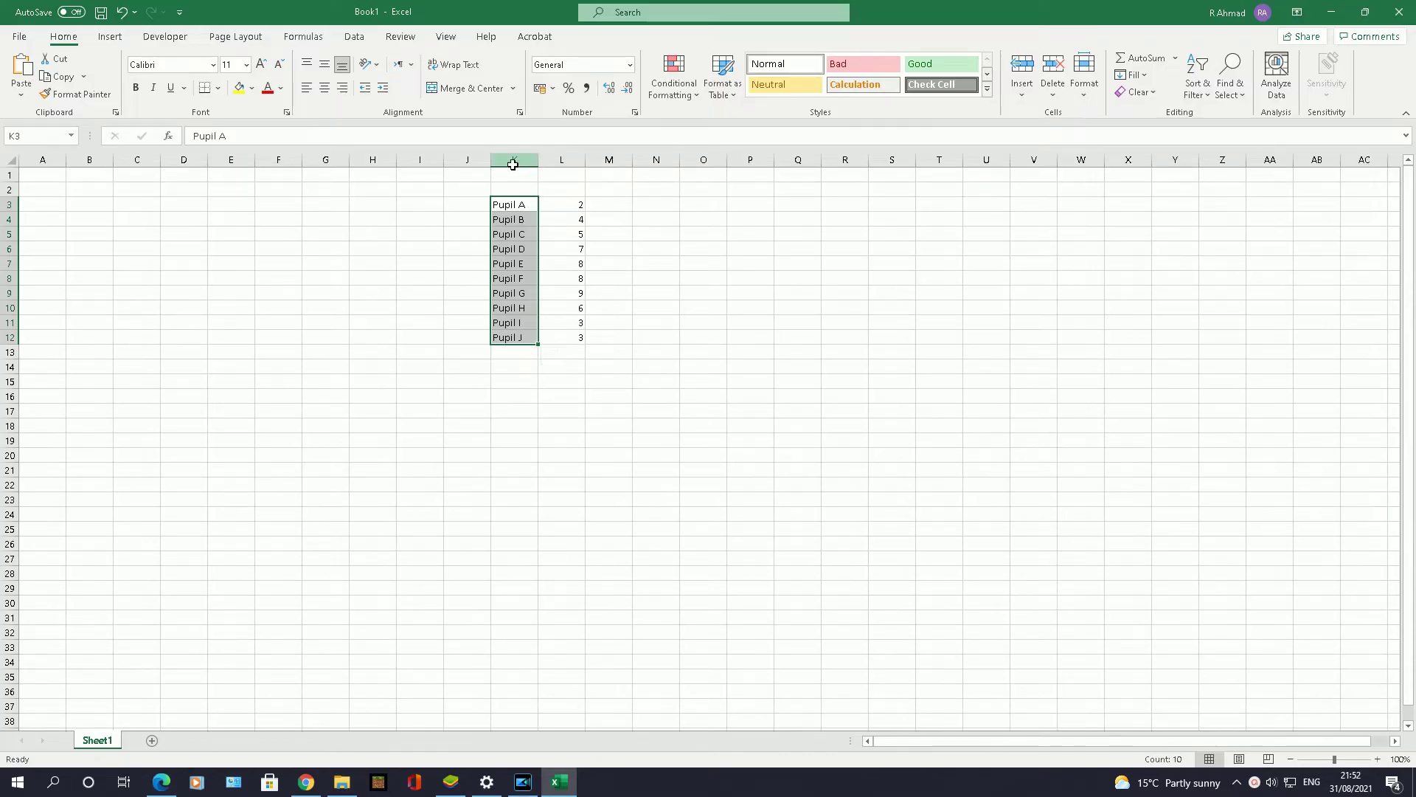
drag(512, 211, 511, 335)
drag(565, 207, 560, 334)
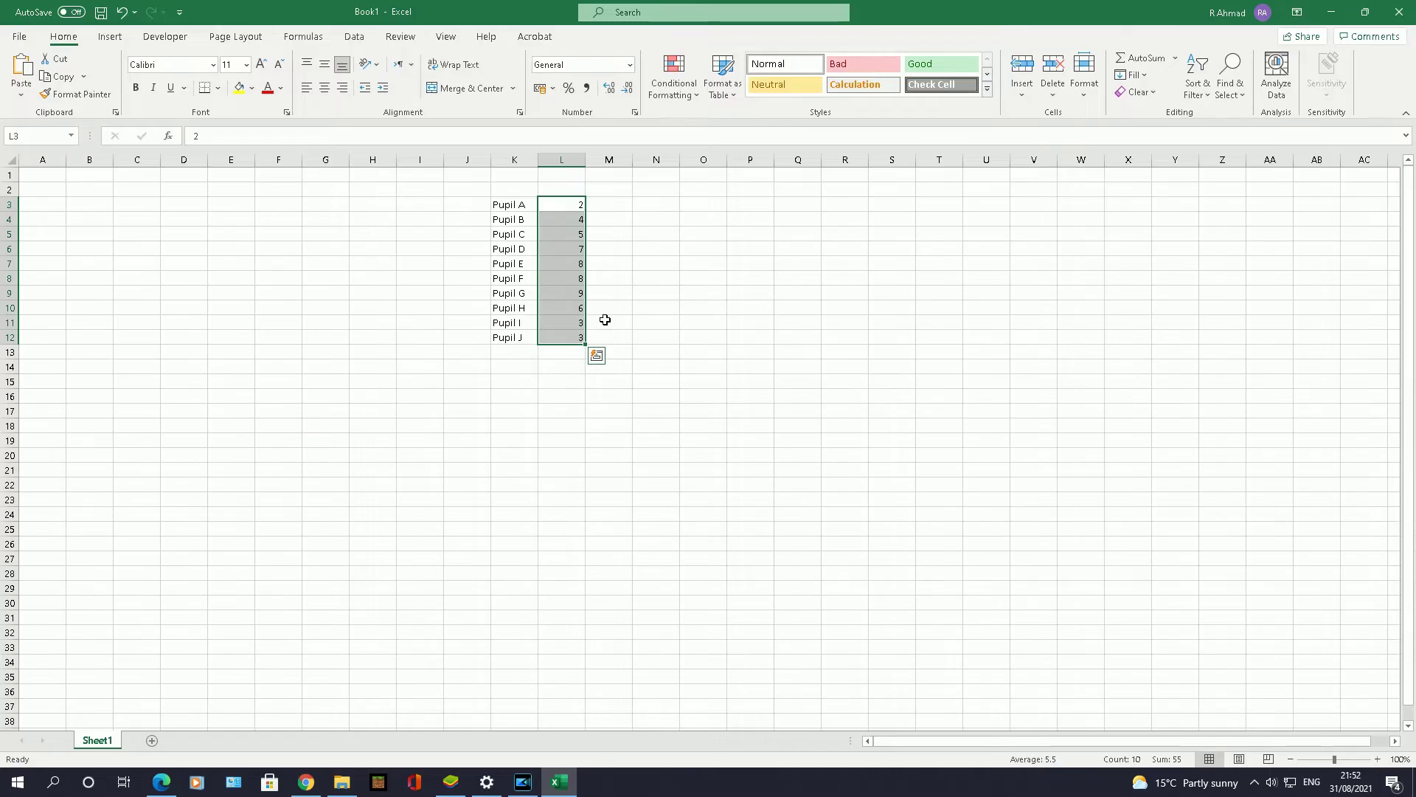
click(570, 207)
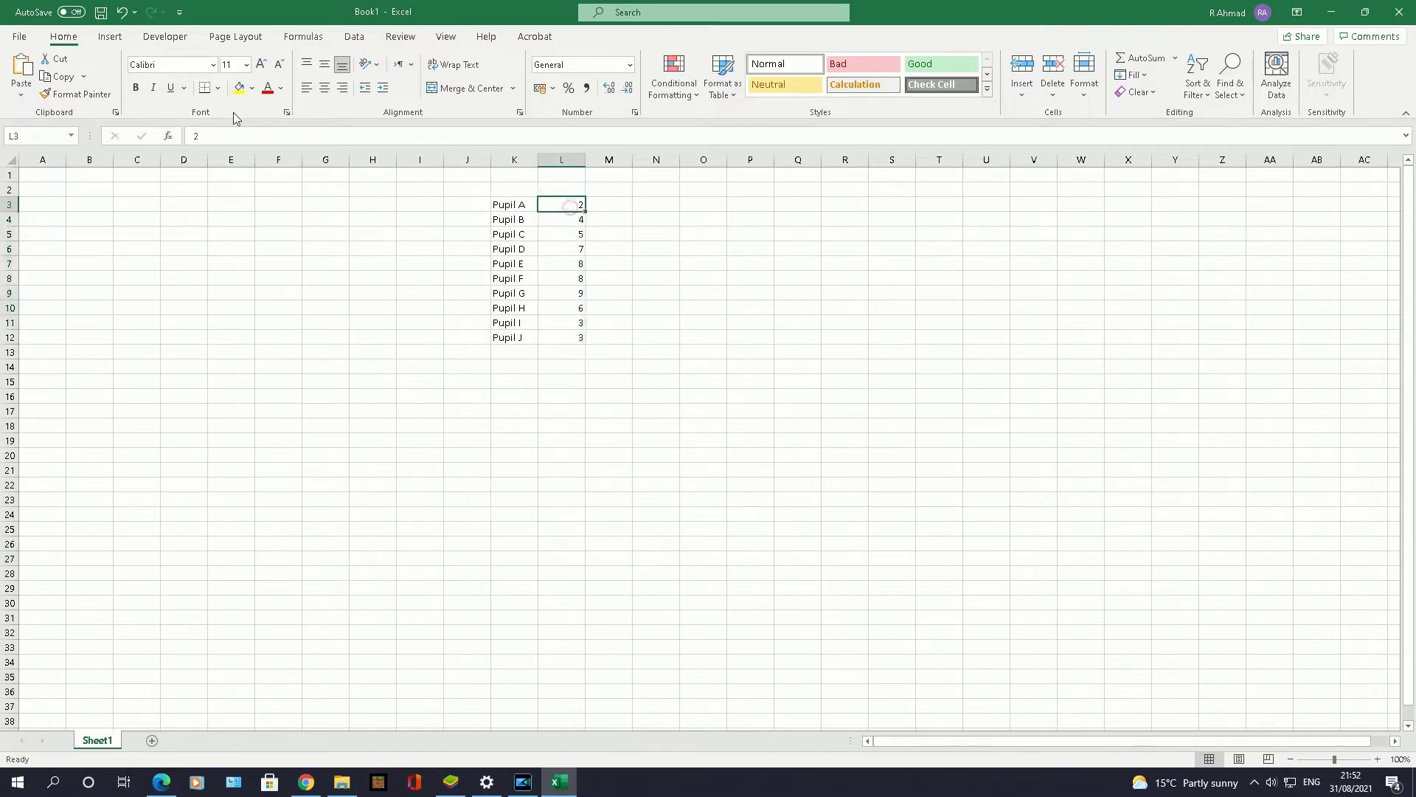
click(251, 88)
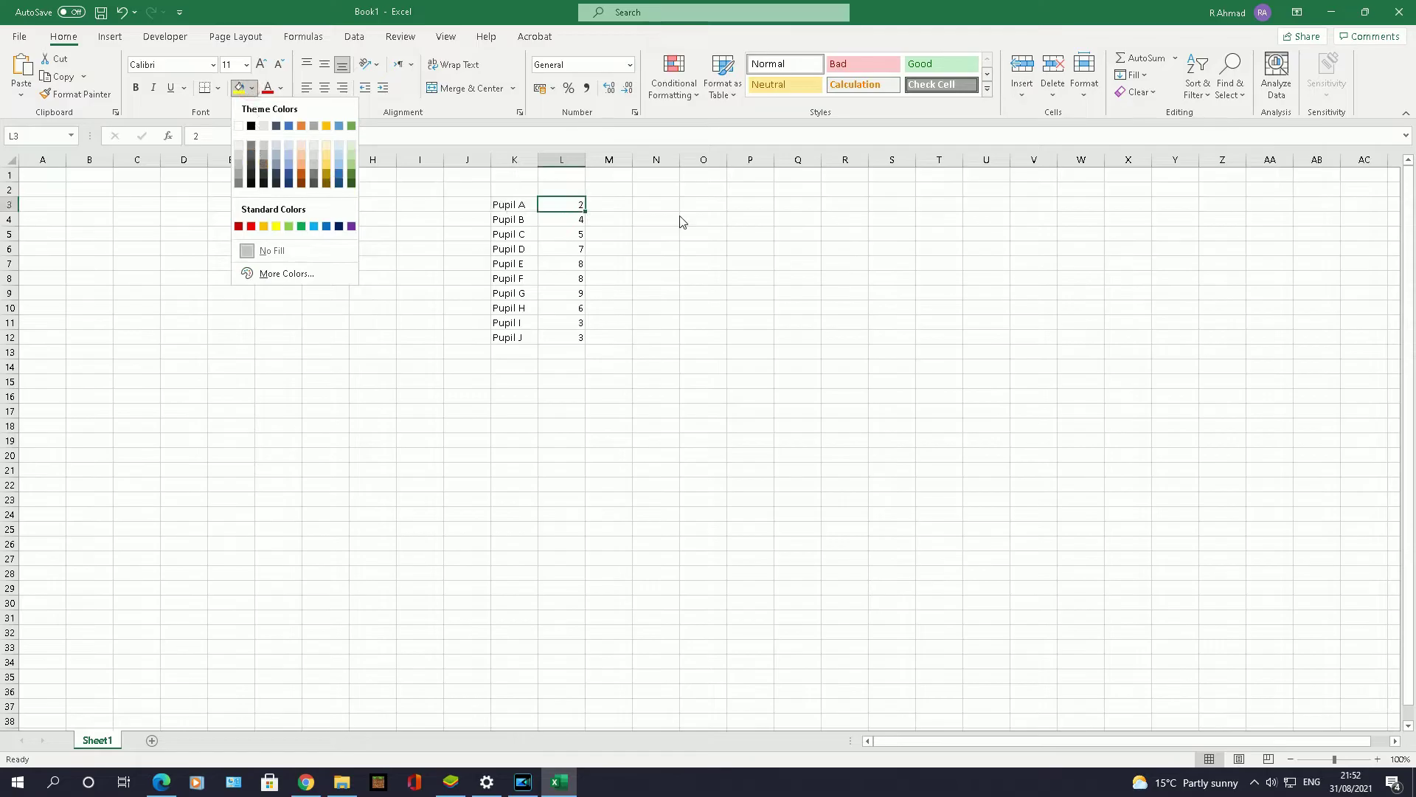
key(Escape)
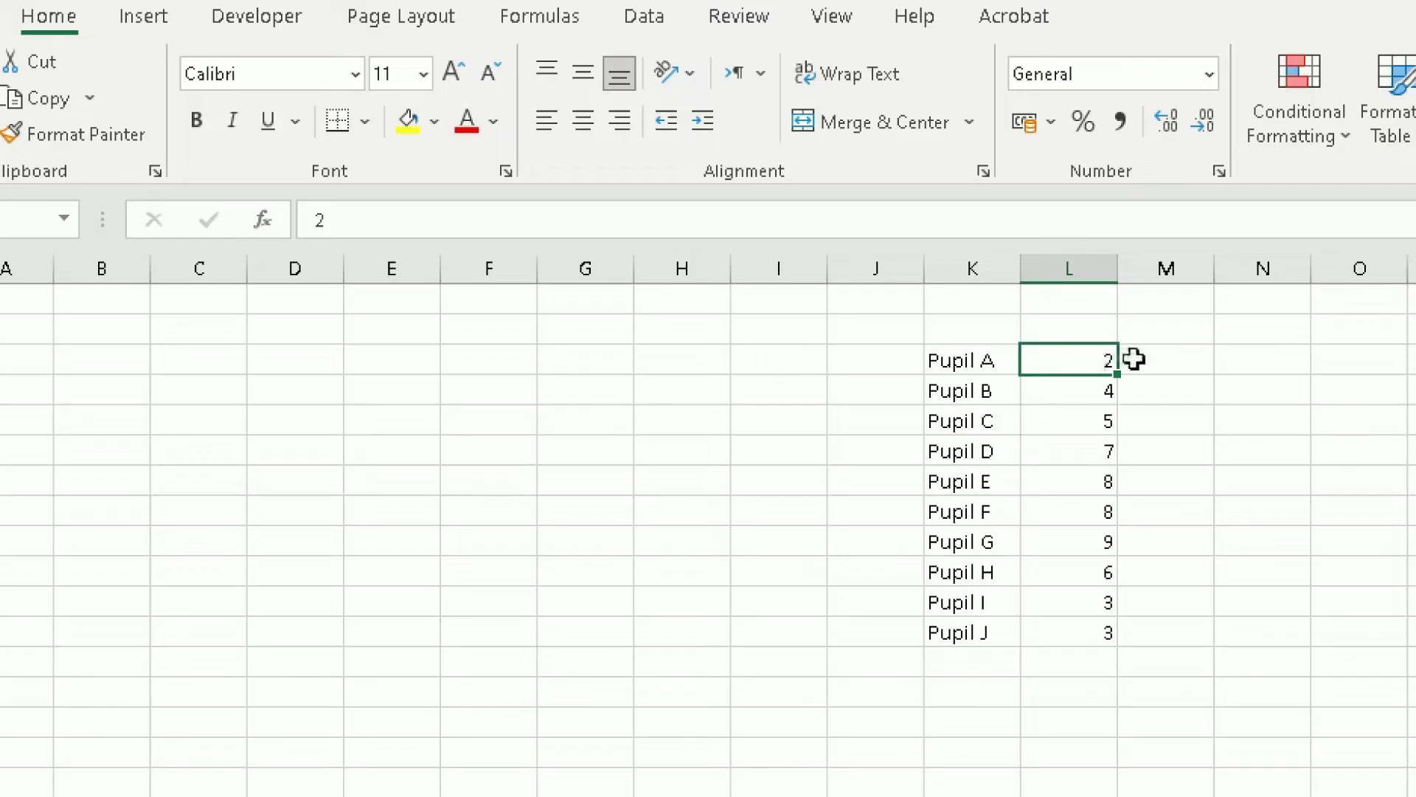
Step: Select the pupils' scores in L3:L12 and start a new conditional formatting rule of type Format only cells that contain
drag(1053, 361, 1059, 620)
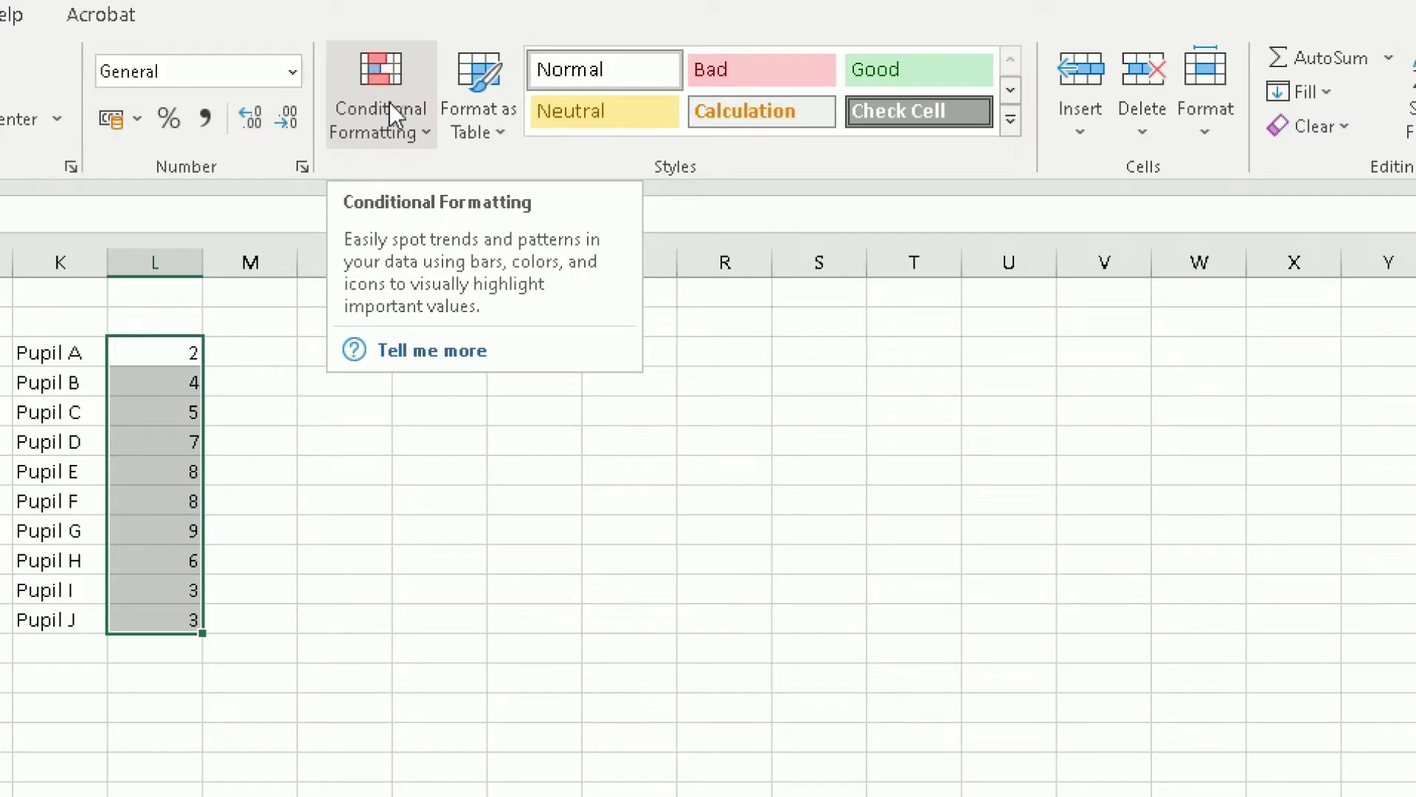
click(388, 102)
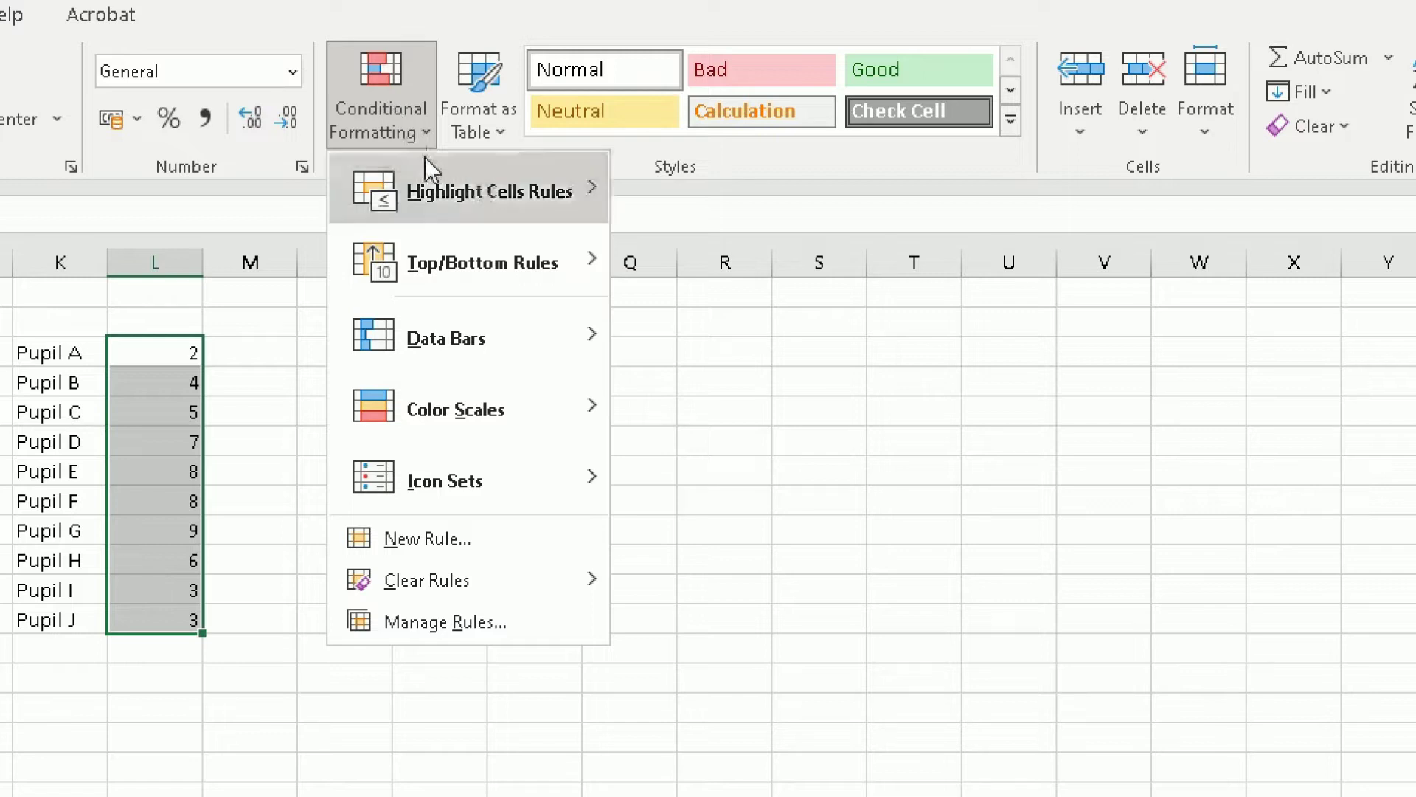
mouse_move(452, 209)
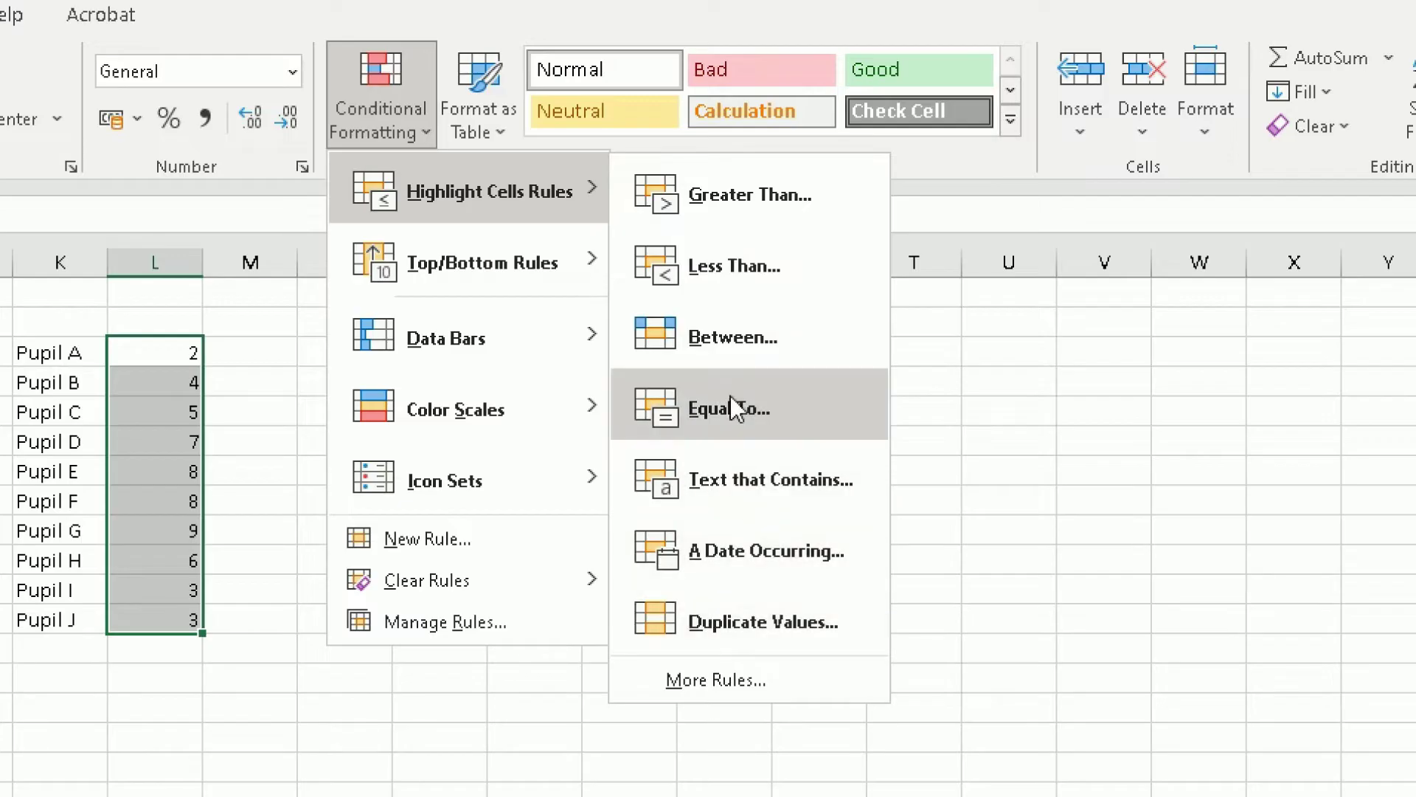
mouse_move(532, 280)
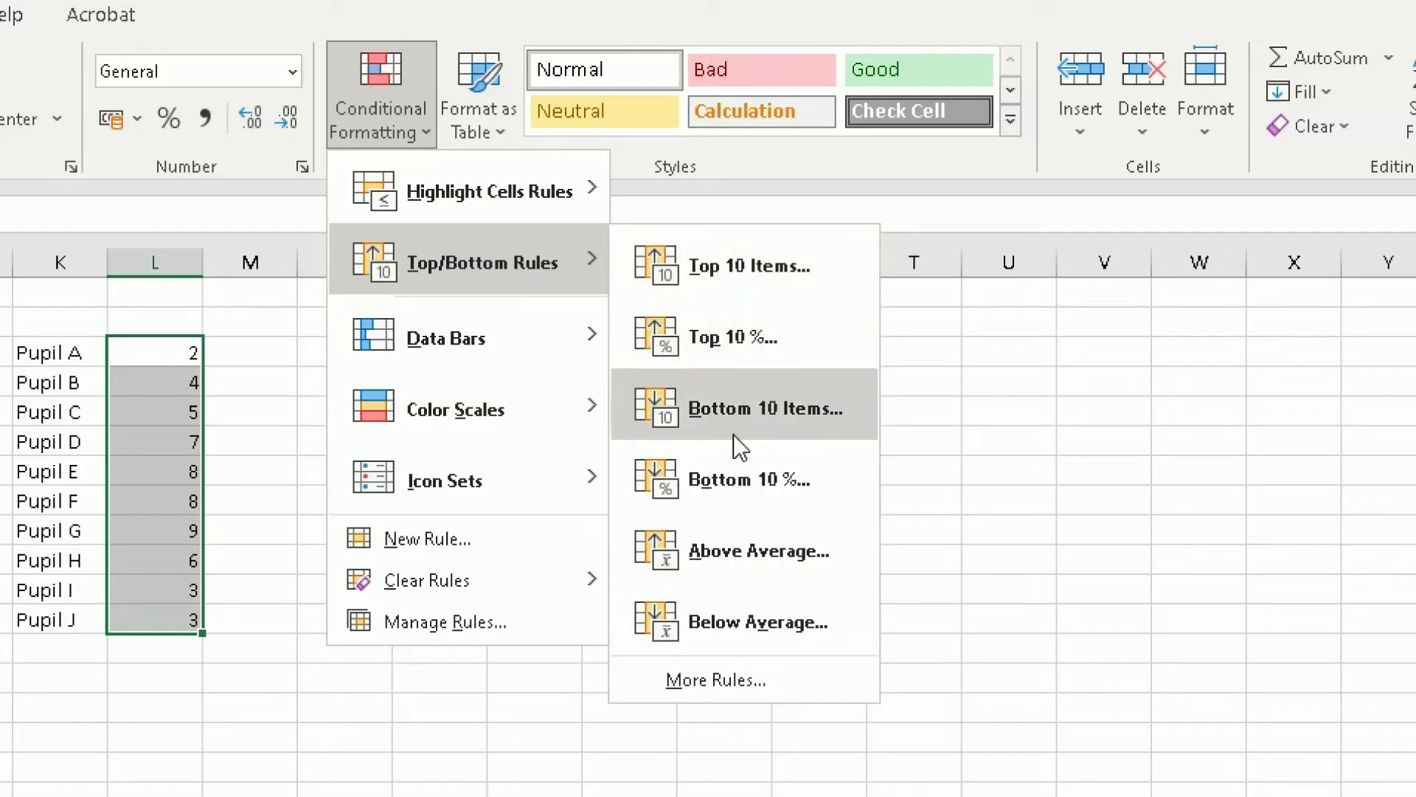
mouse_move(512, 347)
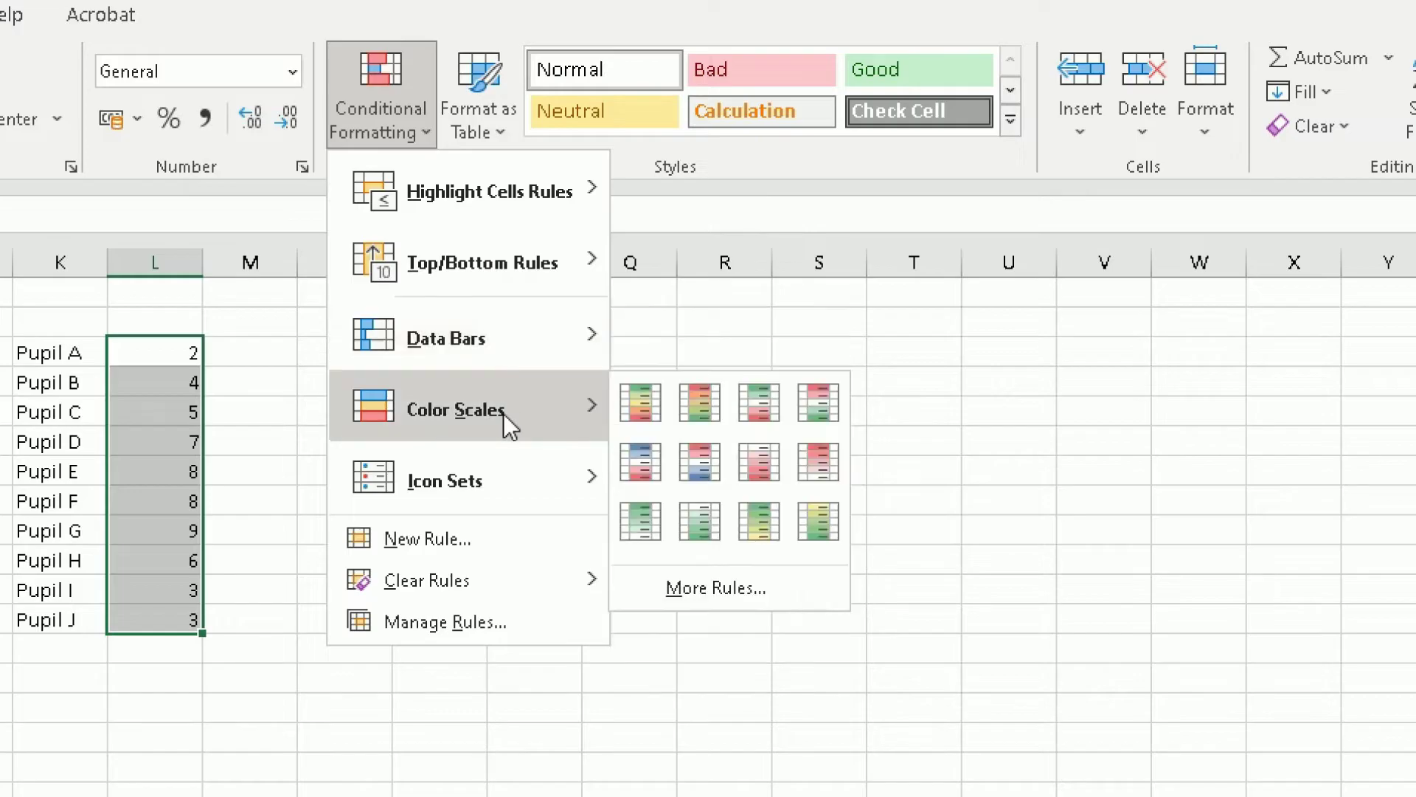
mouse_move(496, 472)
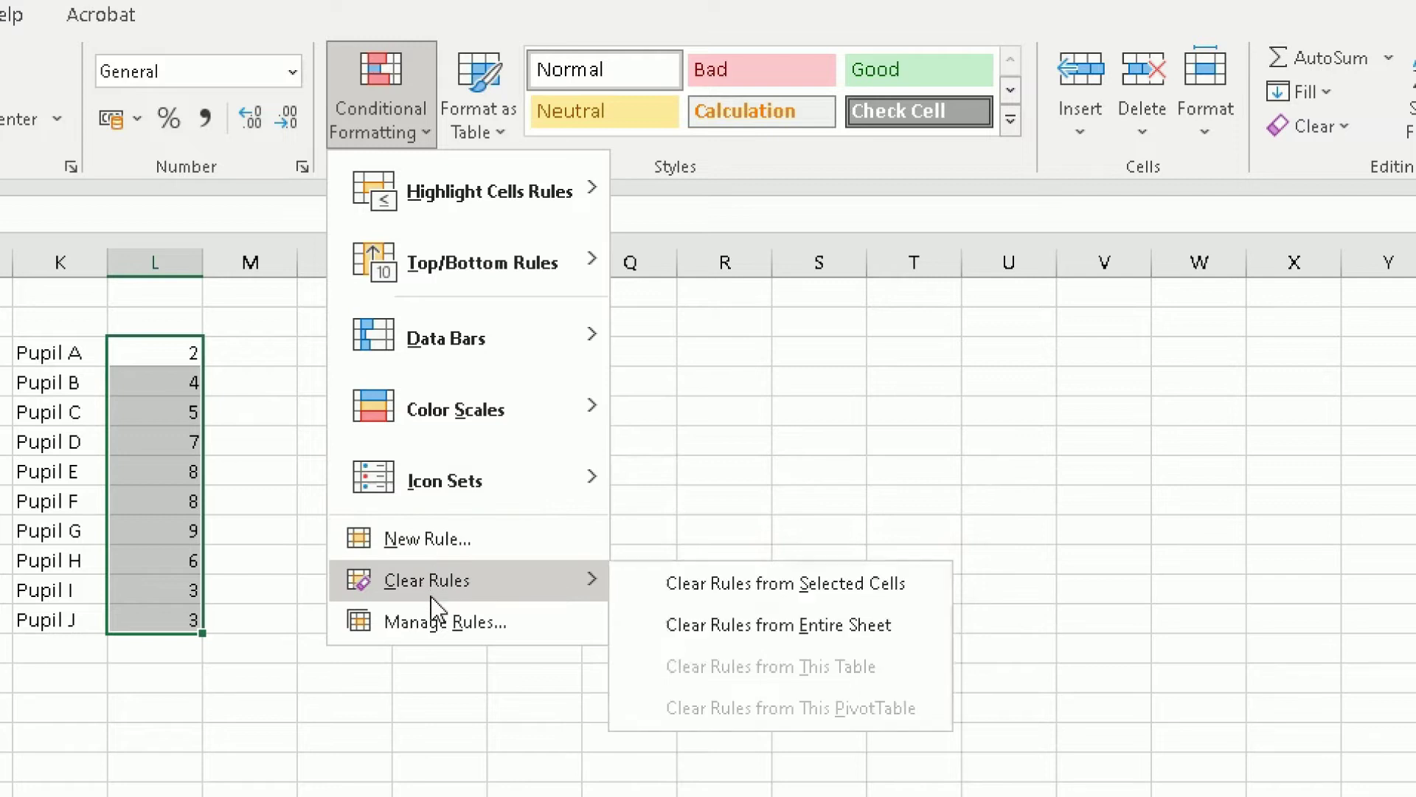
mouse_move(437, 607)
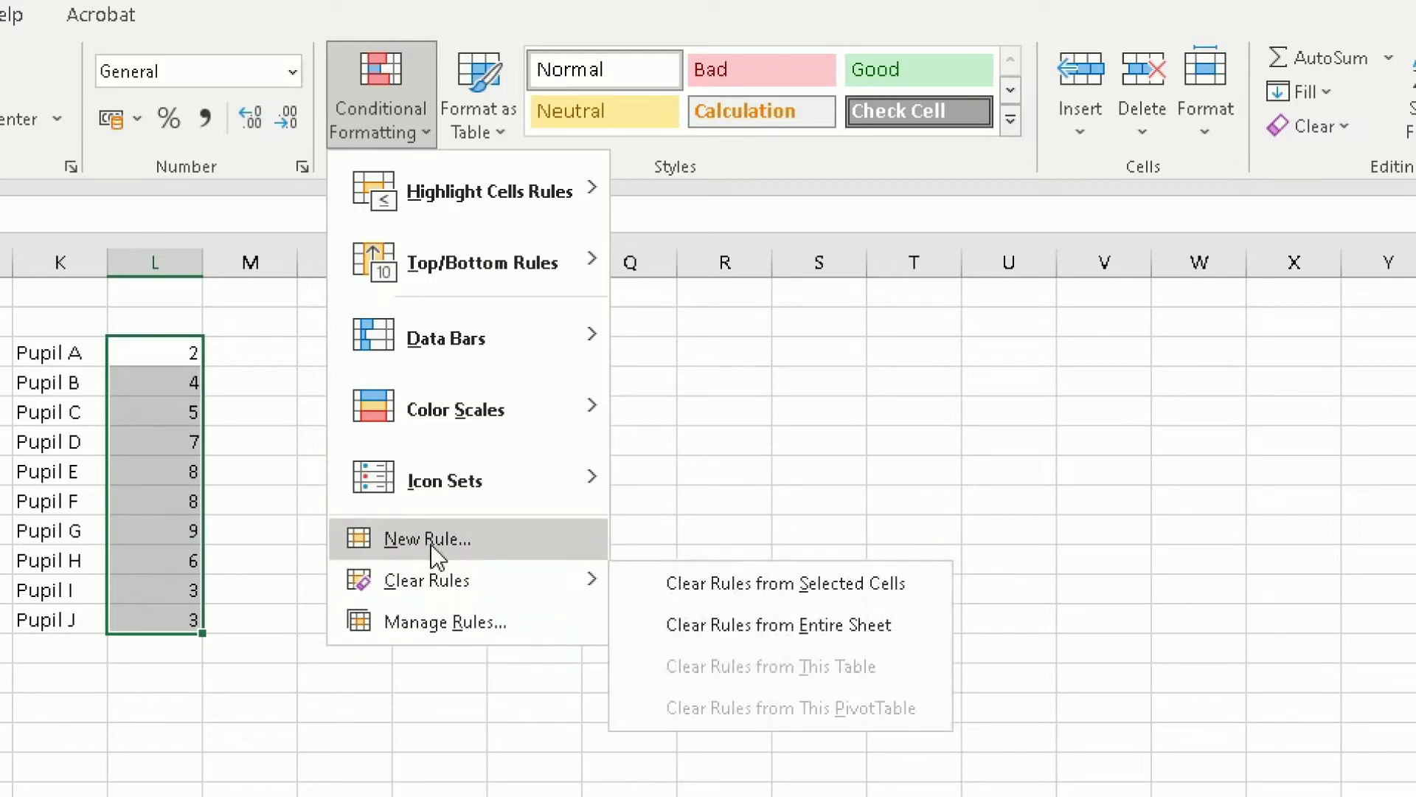
mouse_move(464, 580)
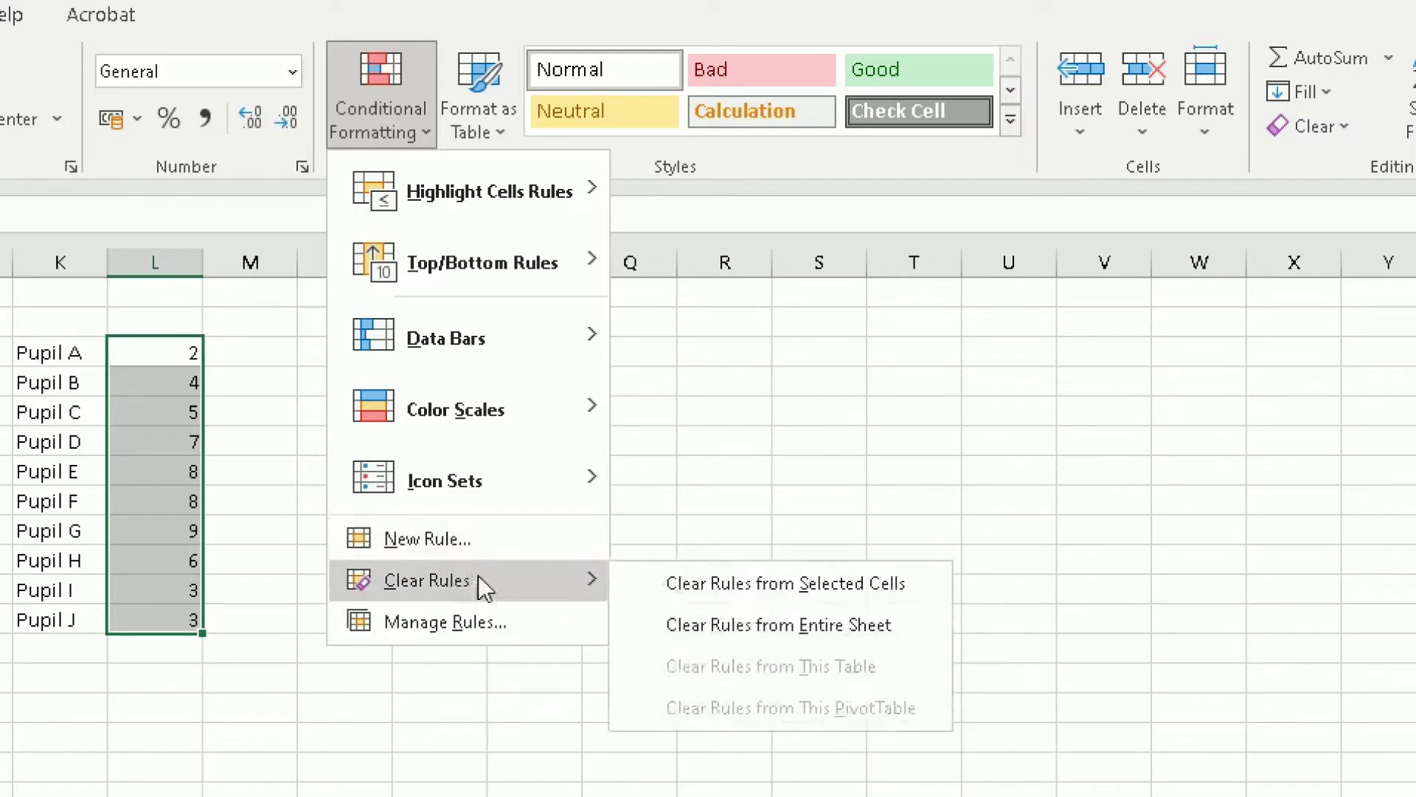
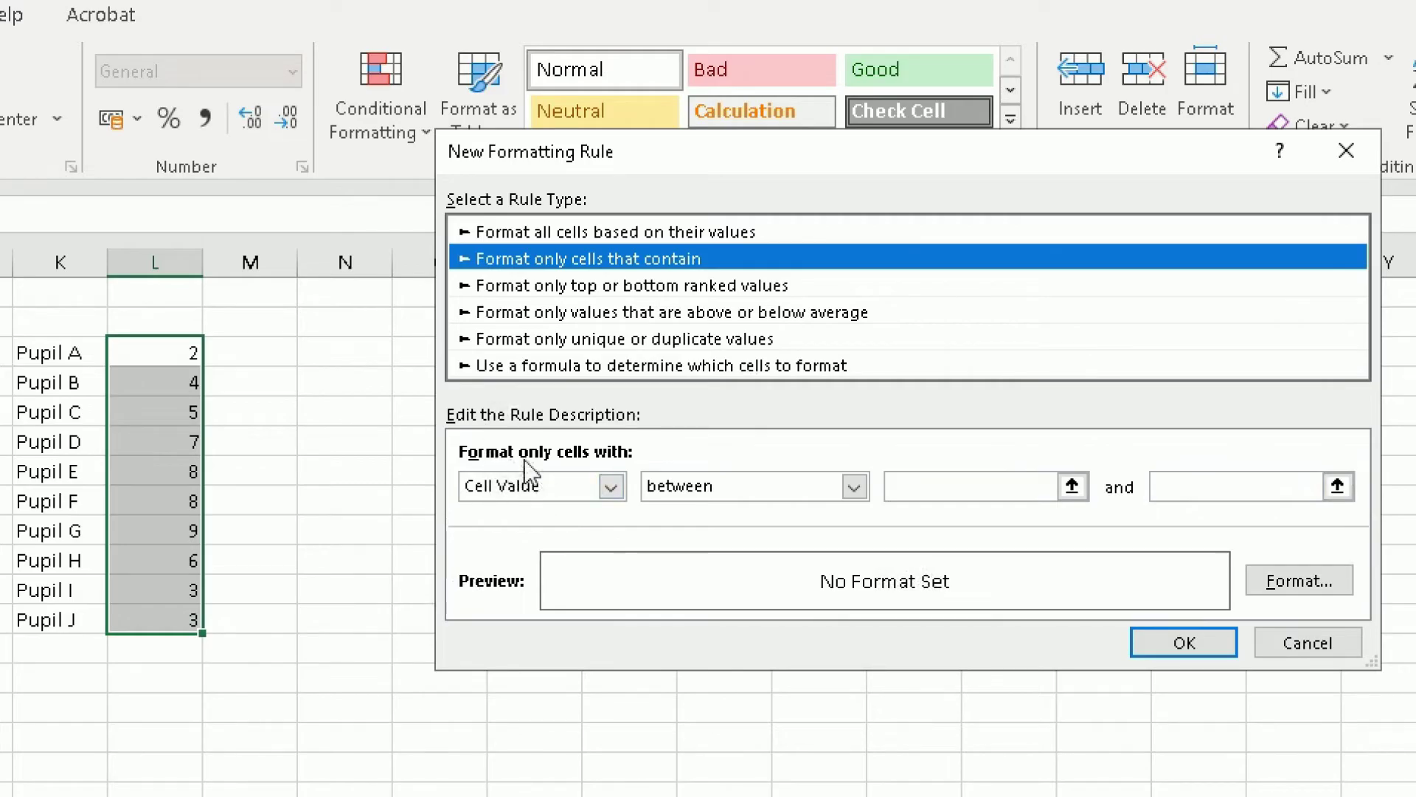
Step: Set the rule's condition to Cell Value less than 4
click(615, 485)
click(574, 512)
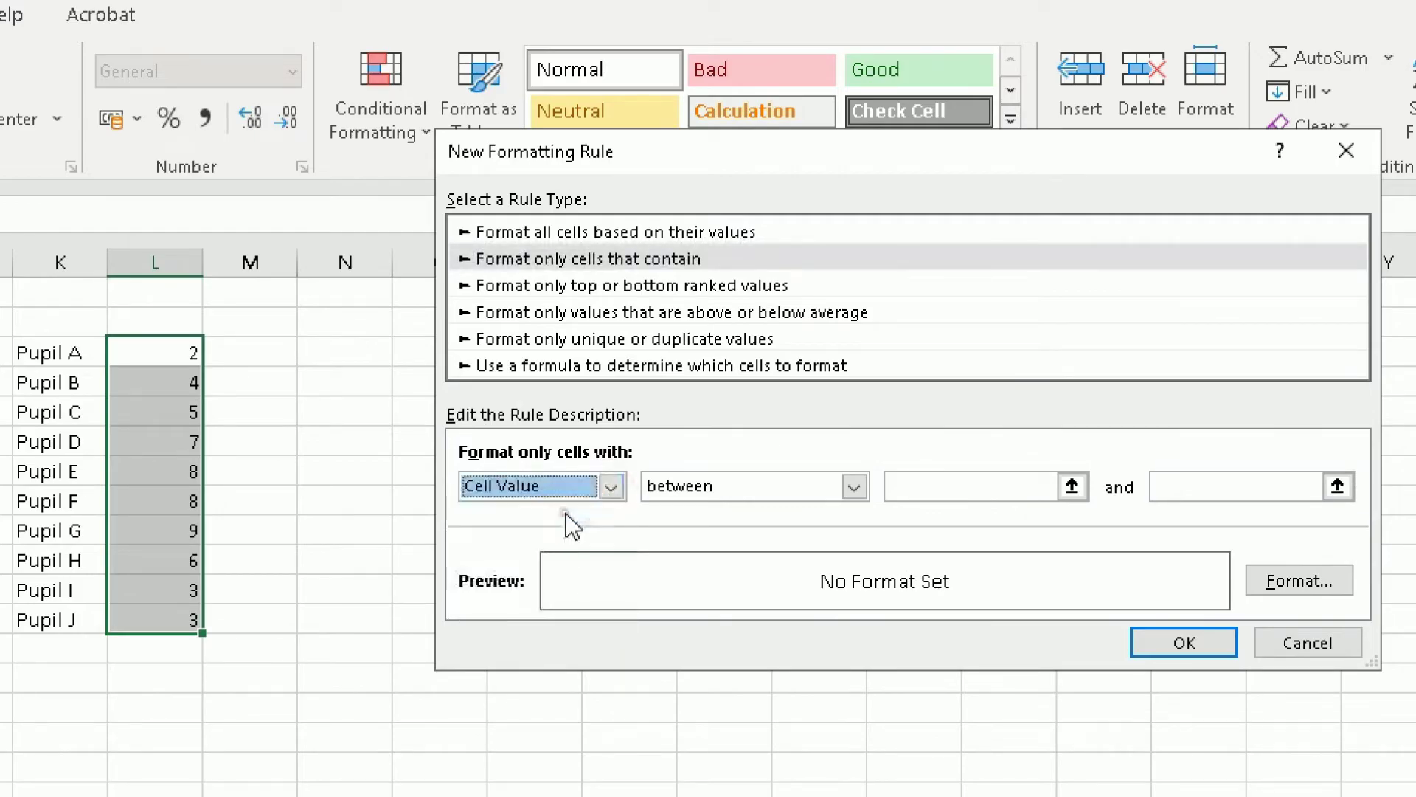
click(854, 487)
click(734, 615)
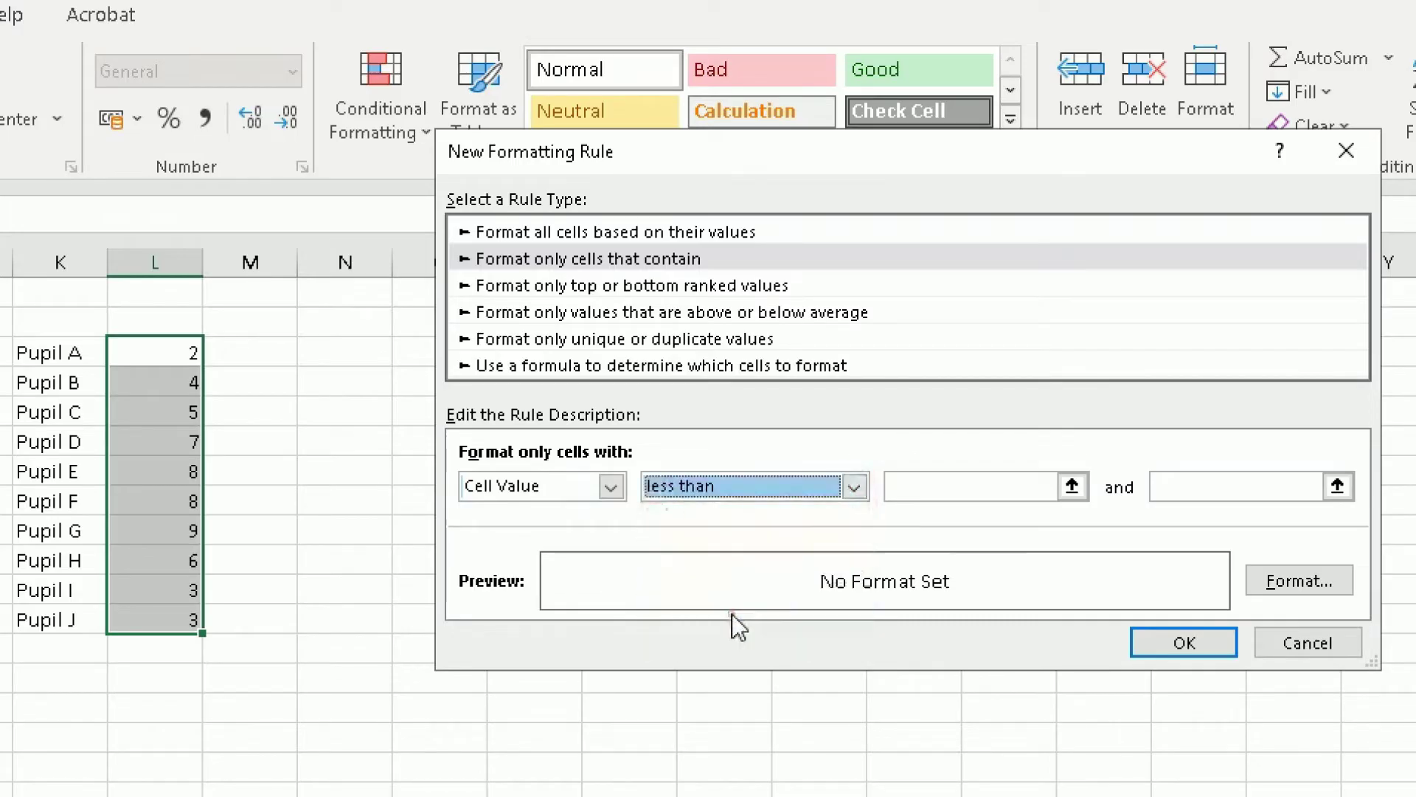
click(935, 488)
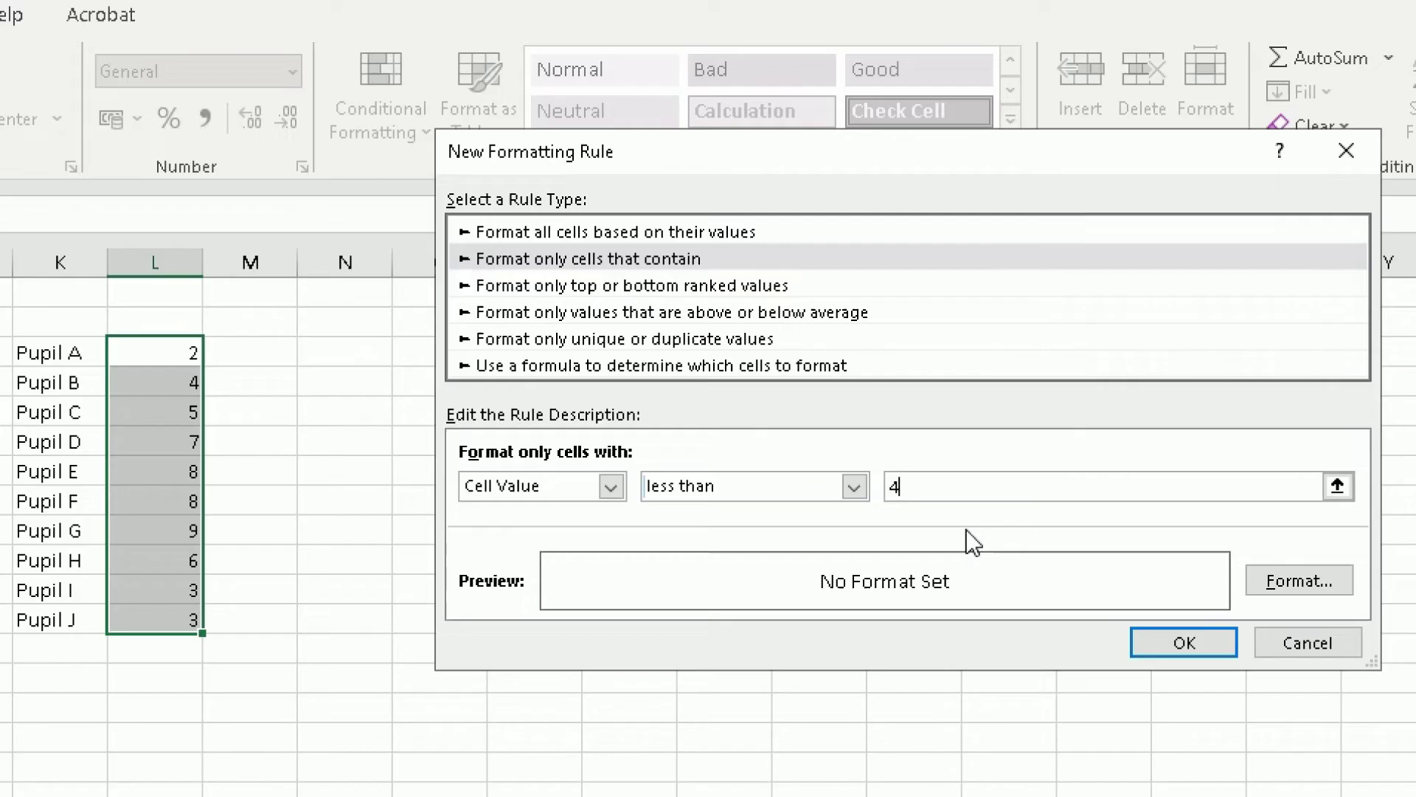
Step: Give the less-than rule a red background fill and apply it to the selected scores
click(1303, 582)
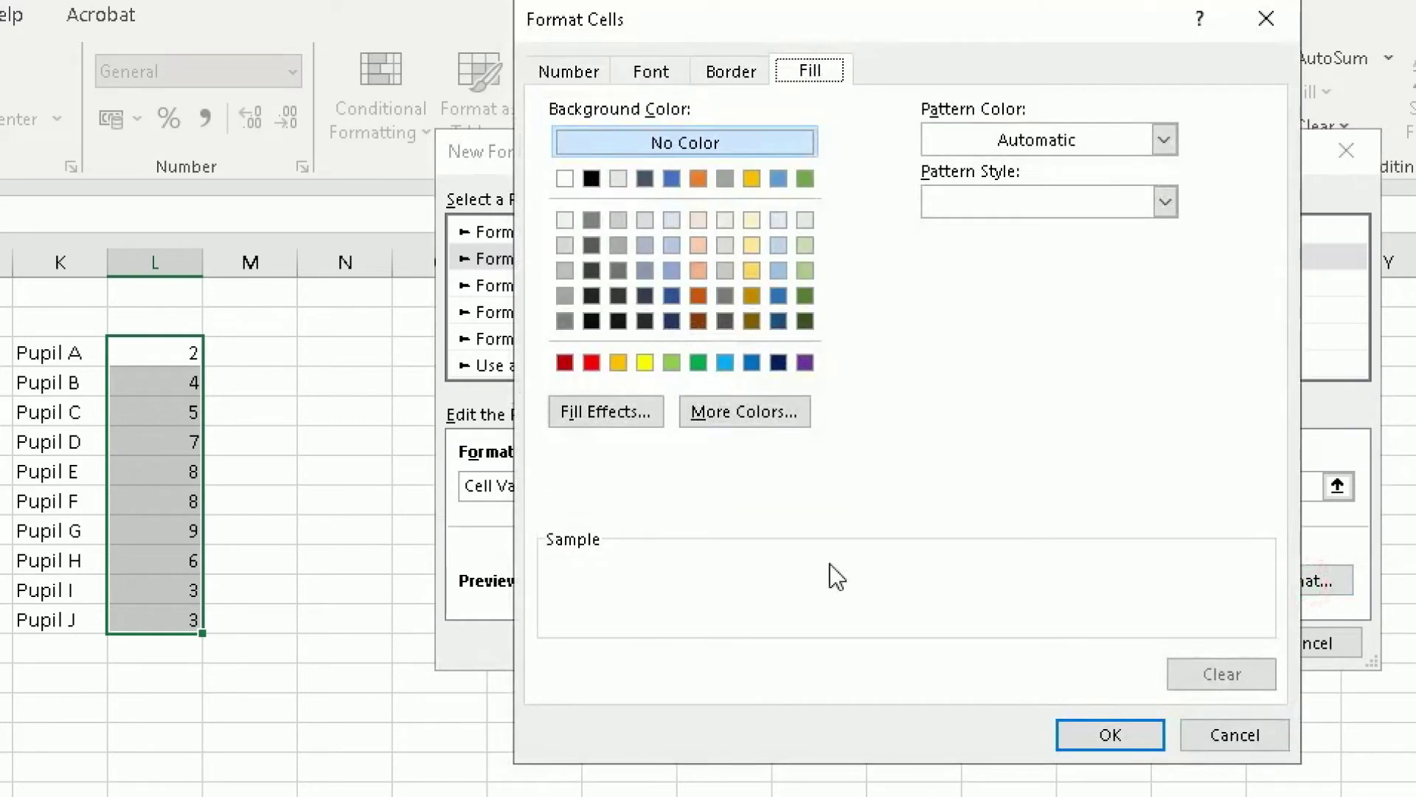
click(594, 363)
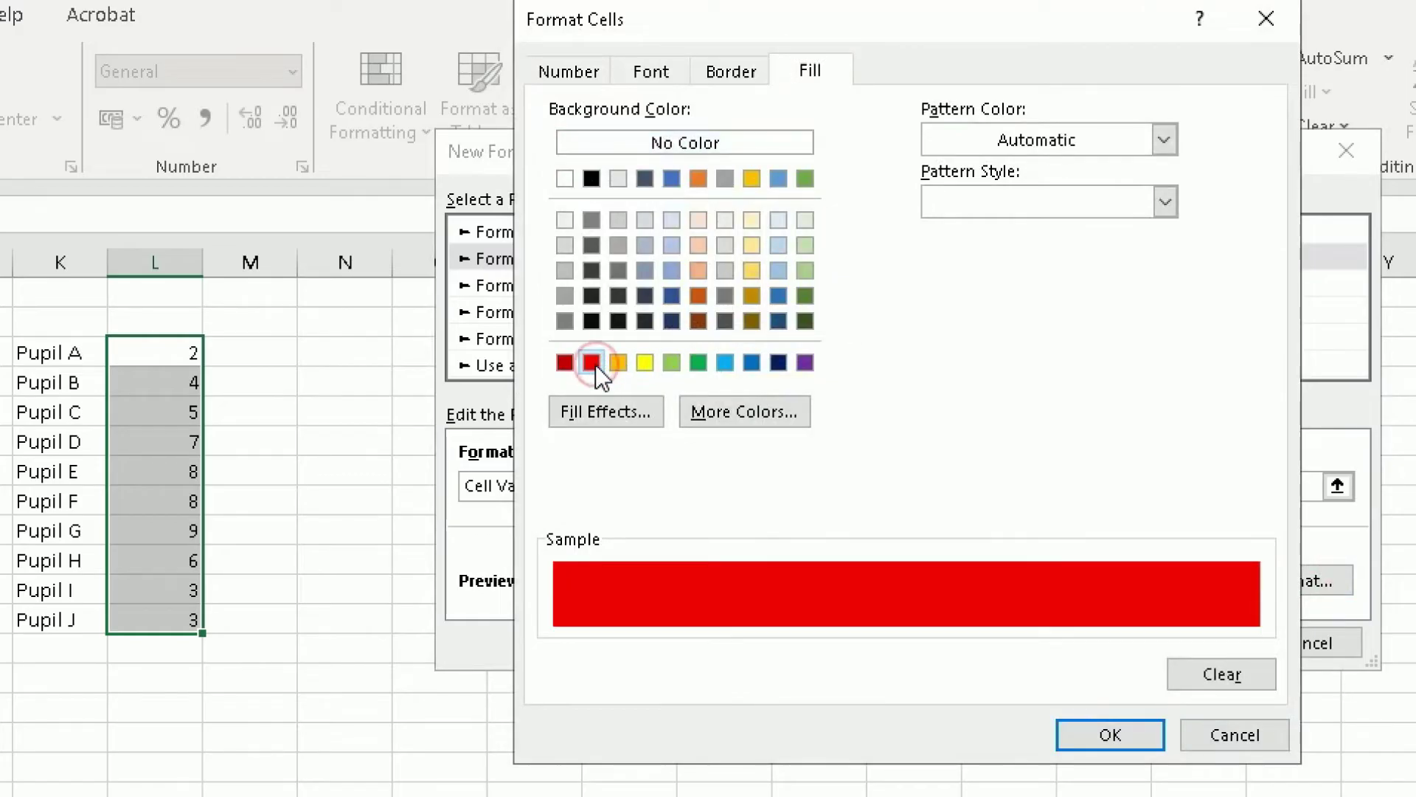
click(1103, 737)
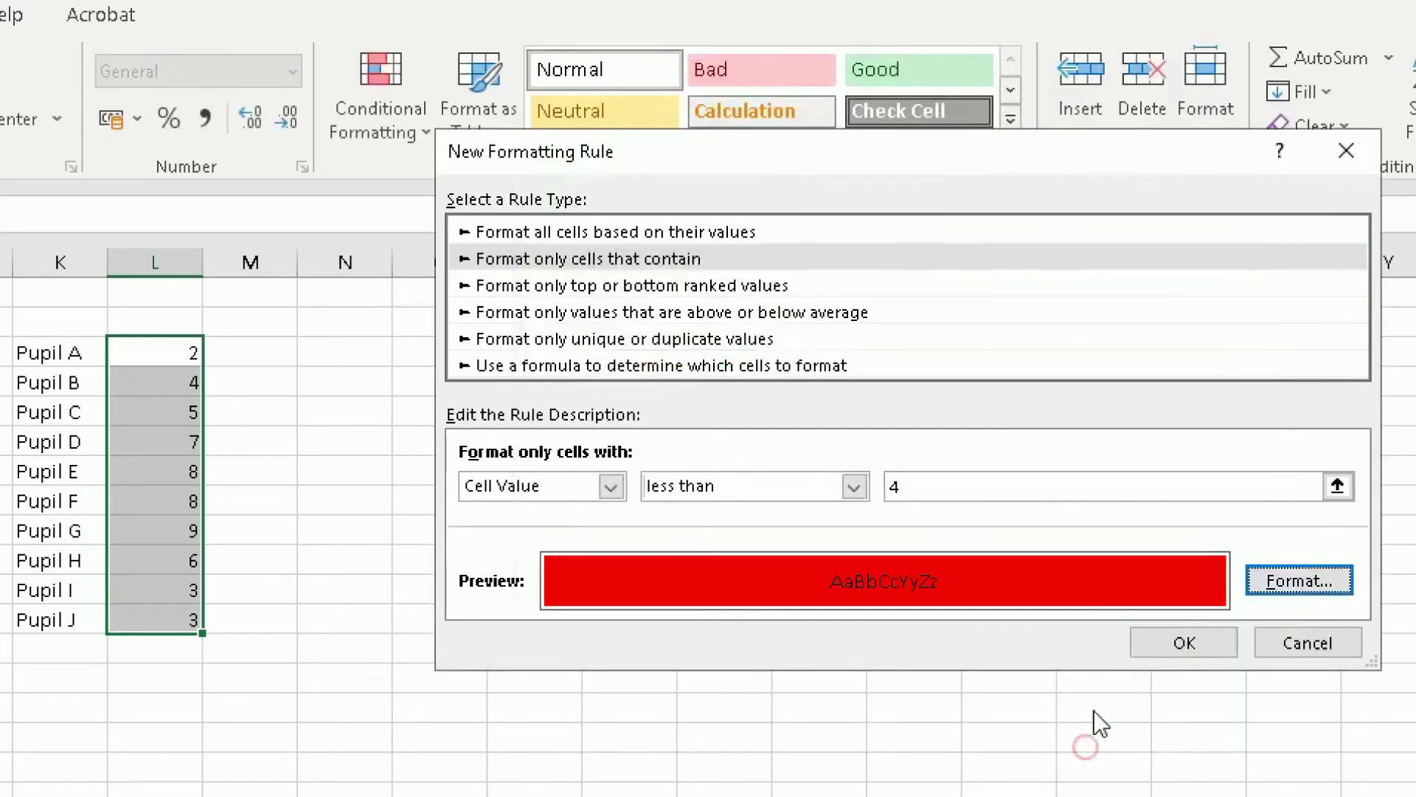
click(1149, 642)
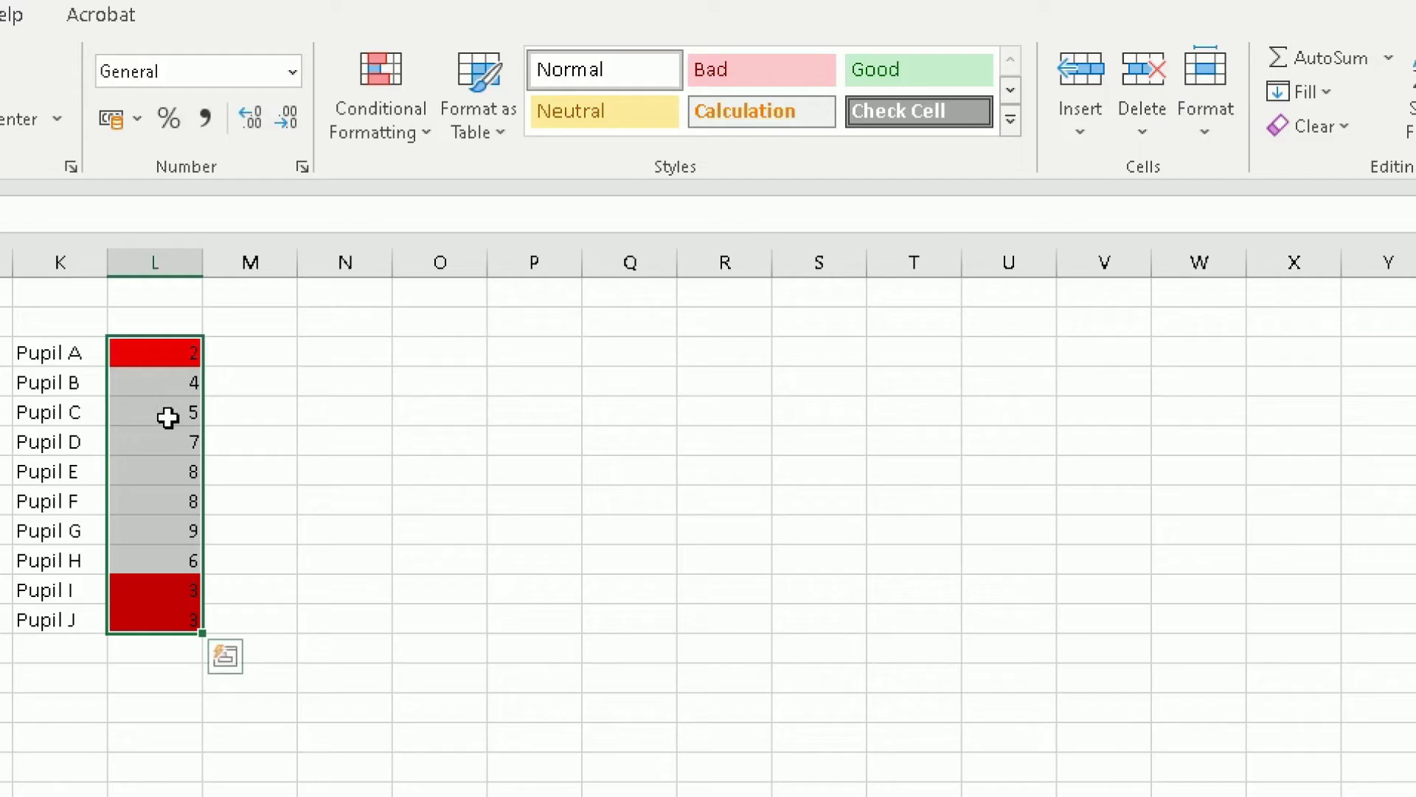
Step: Start a second formatting rule for the same scores, of type Format only cells that contain, based on Cell Value
click(374, 136)
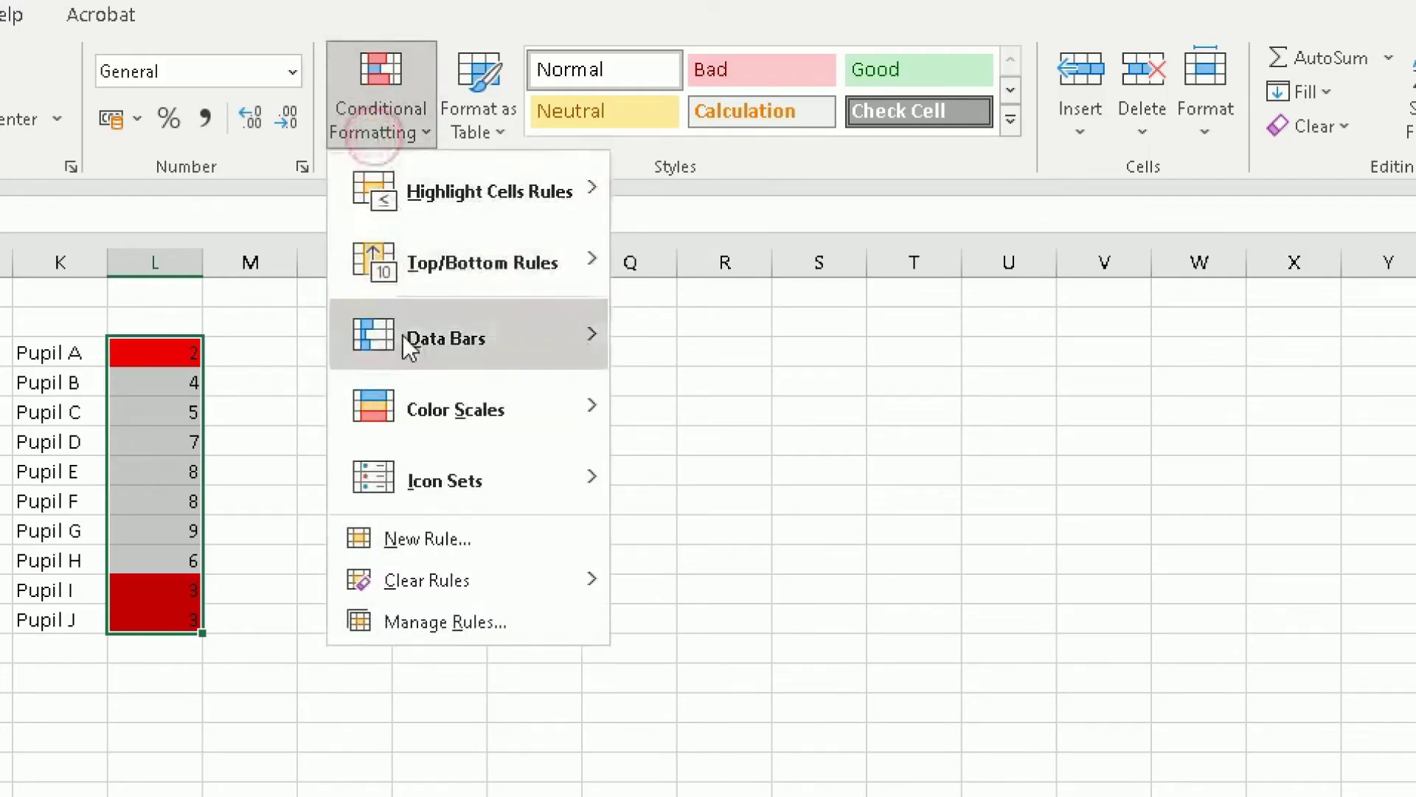
click(435, 545)
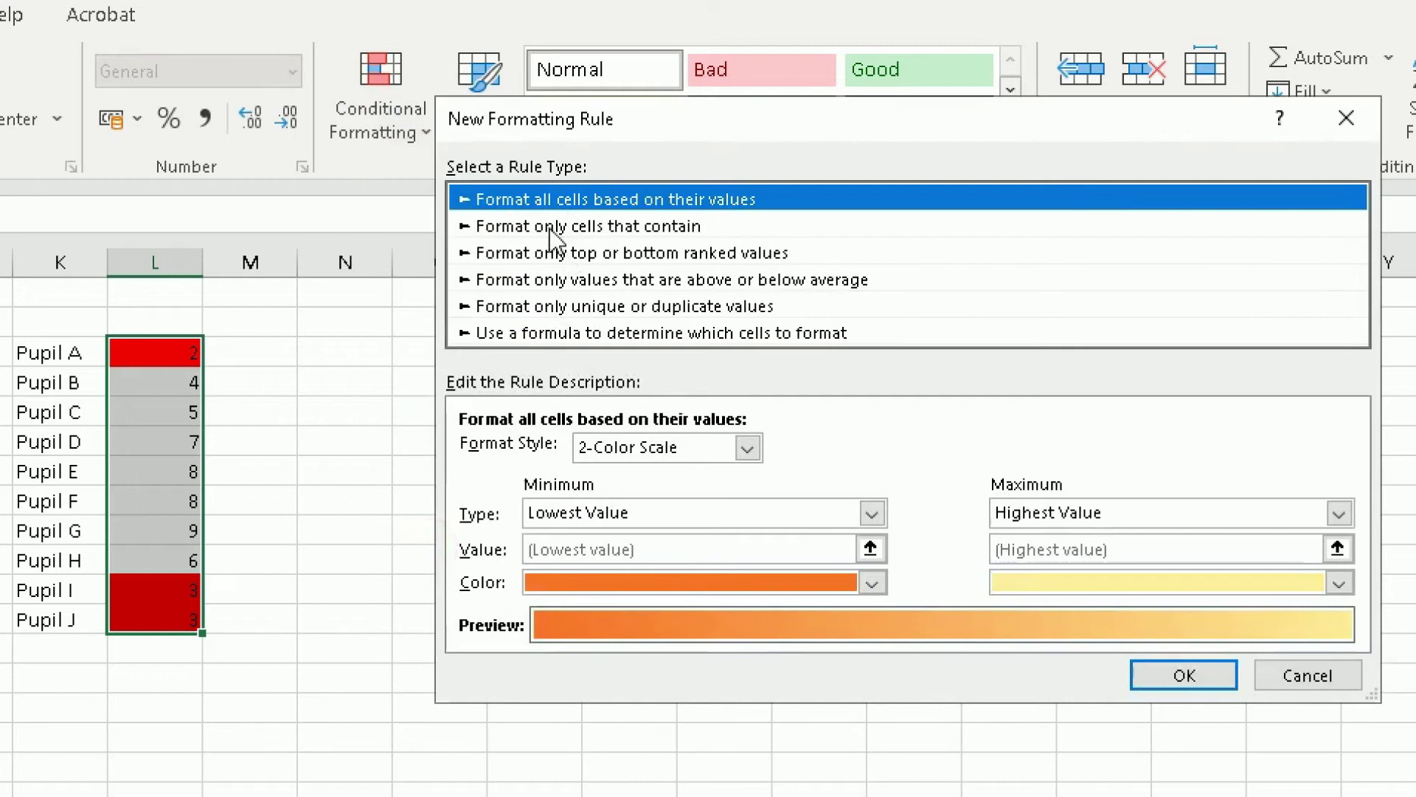
click(519, 226)
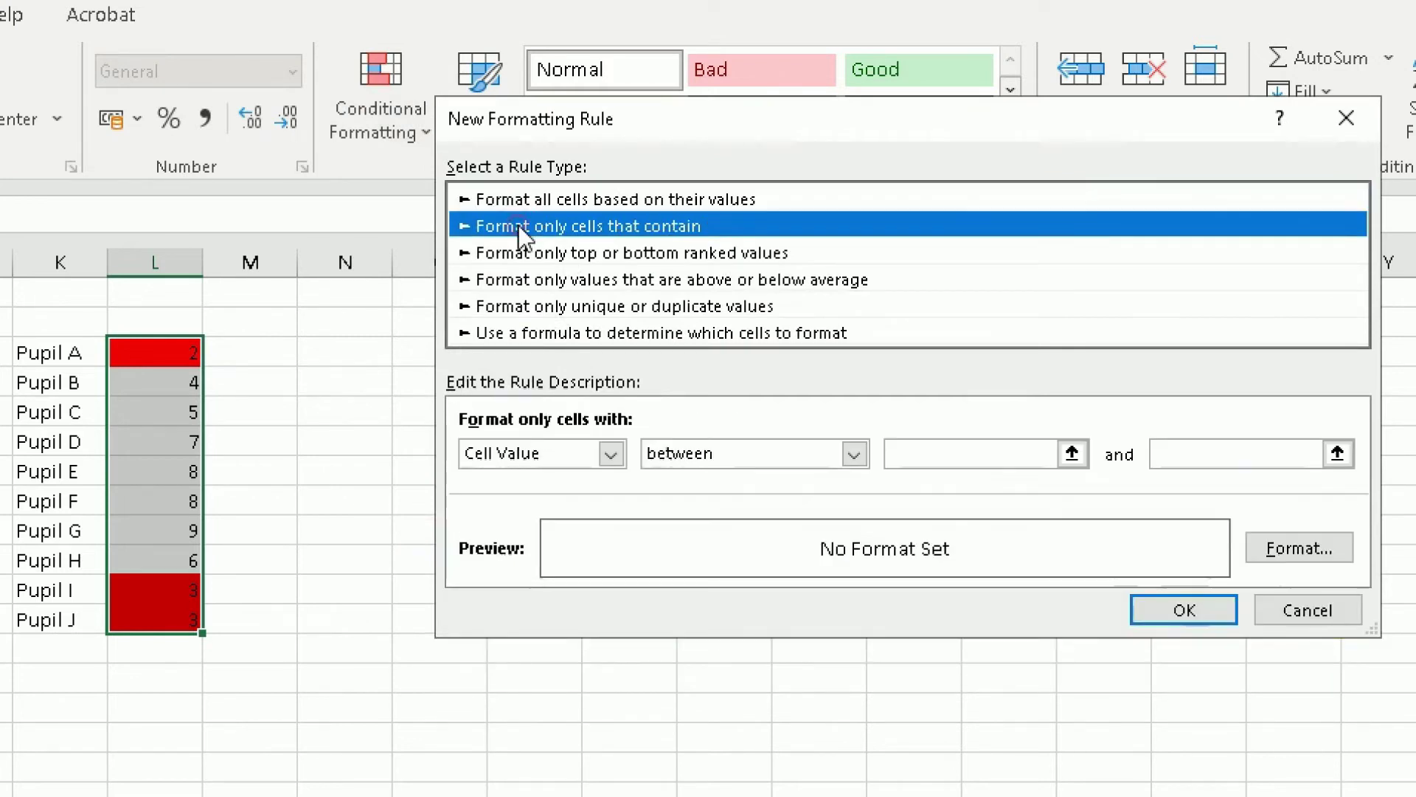
click(612, 454)
click(583, 483)
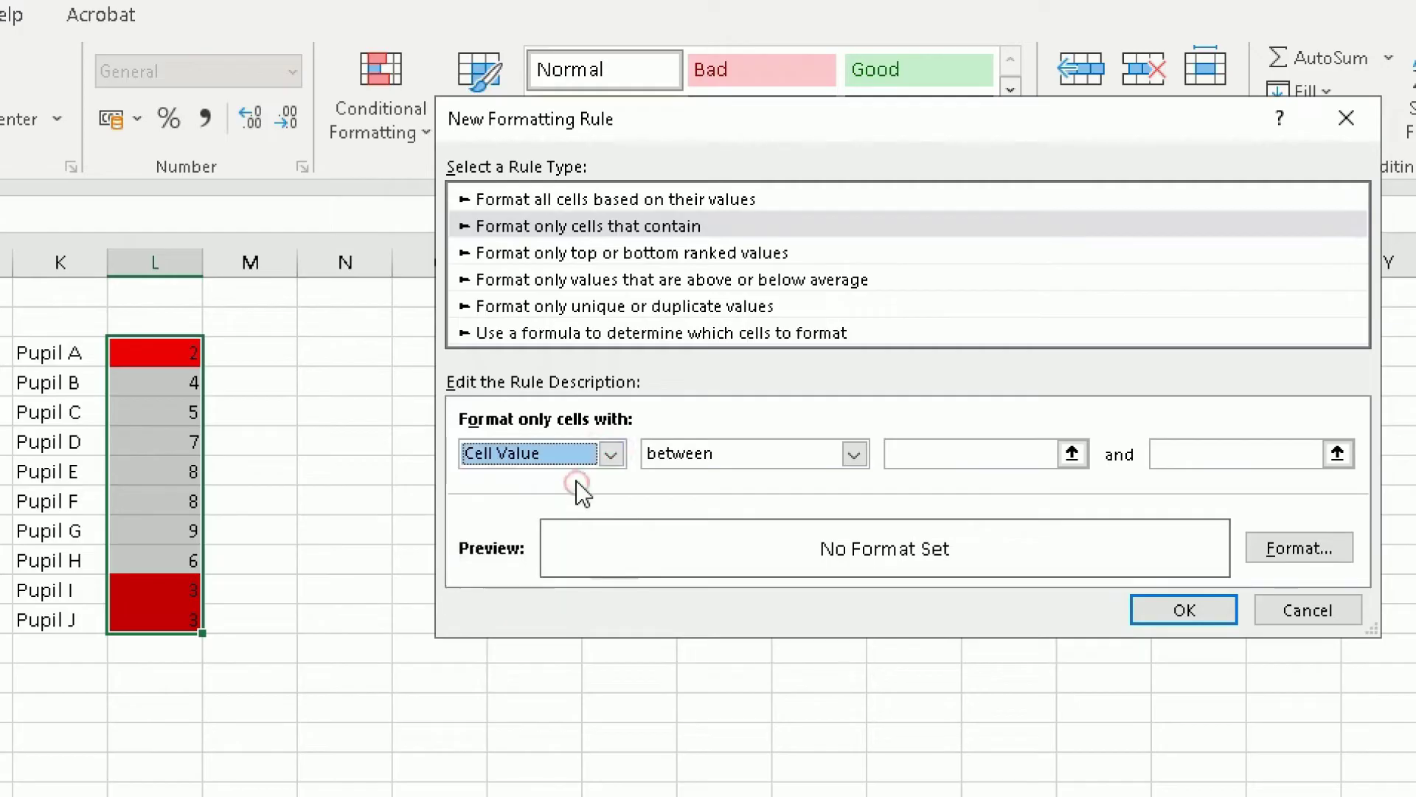
Step: Set the second rule's condition to values between 3 and 6
click(855, 455)
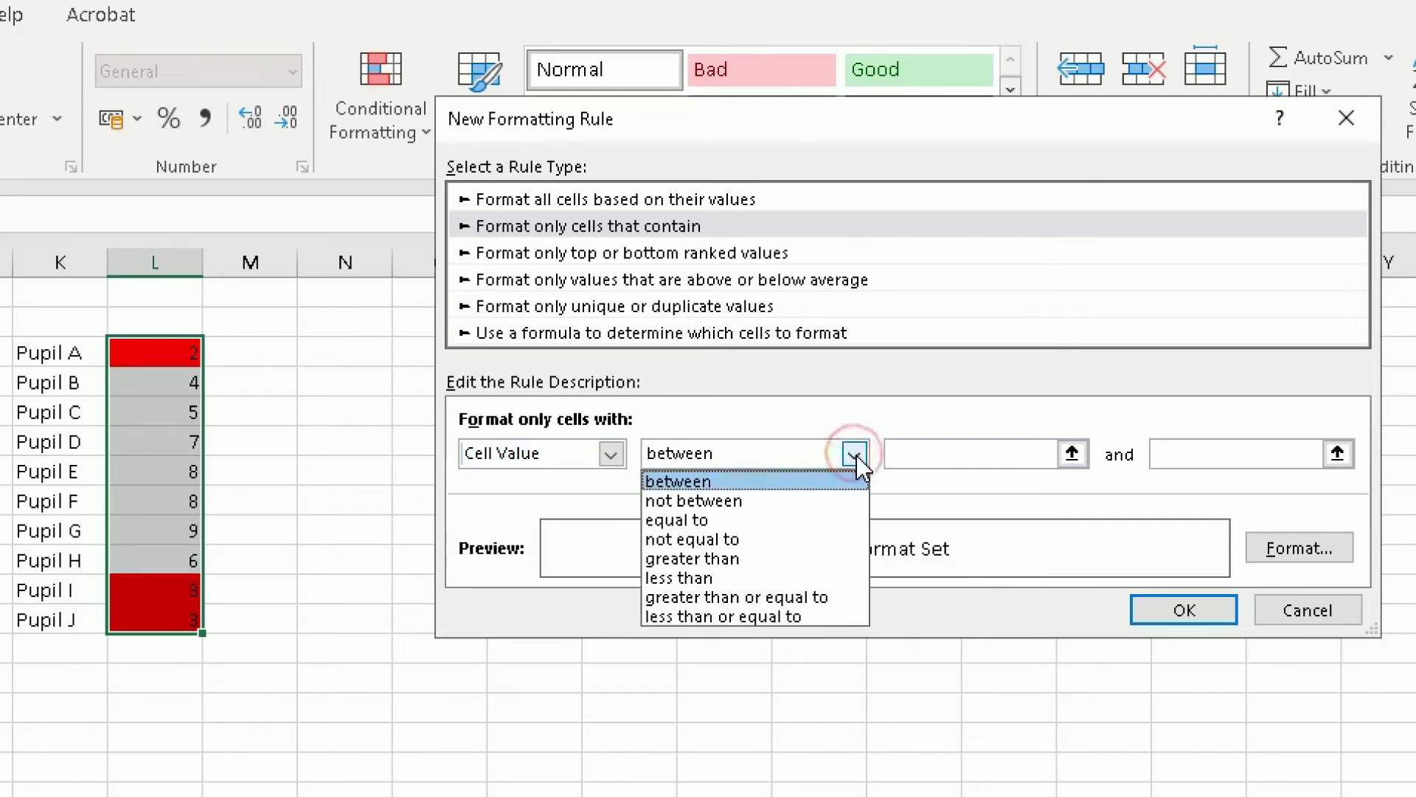
click(618, 449)
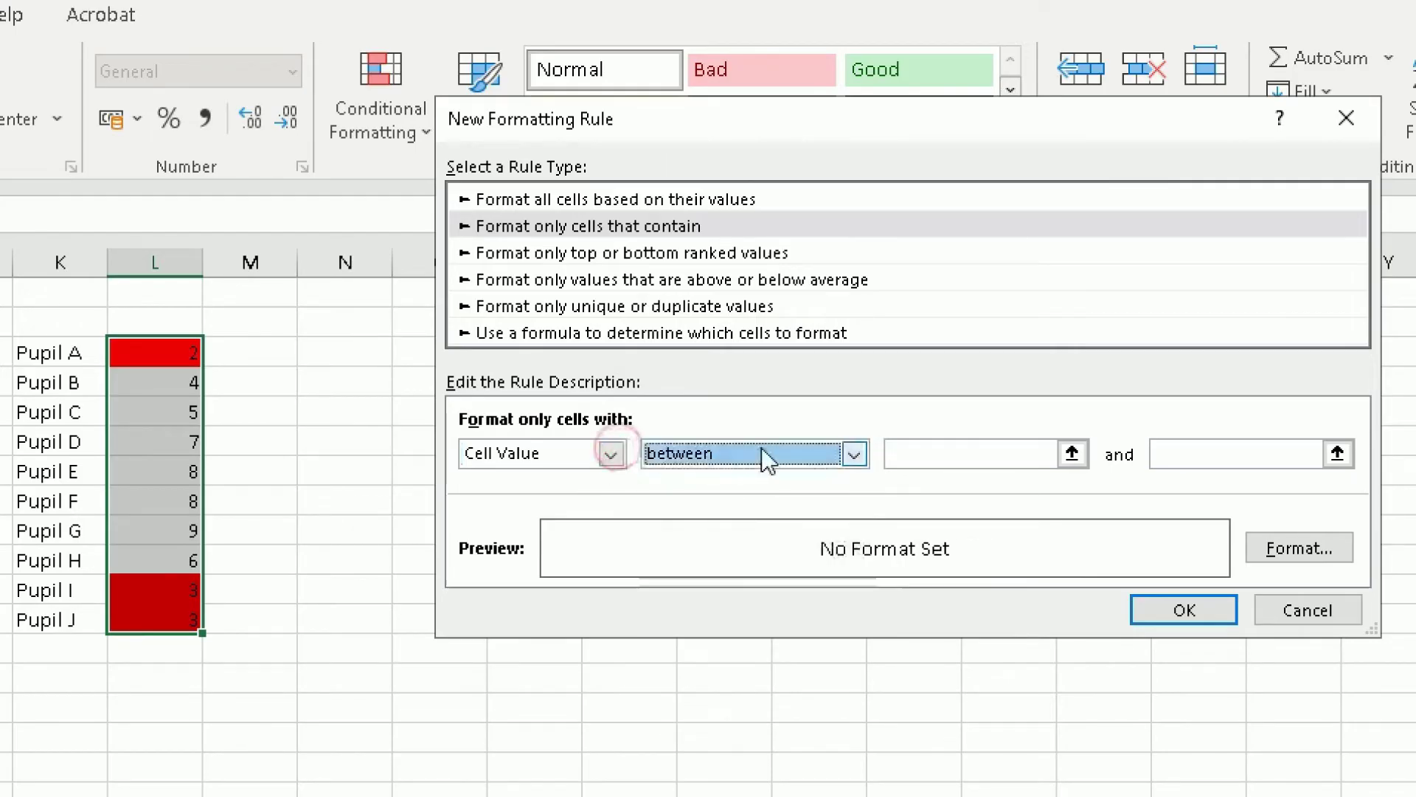
click(810, 449)
click(892, 454)
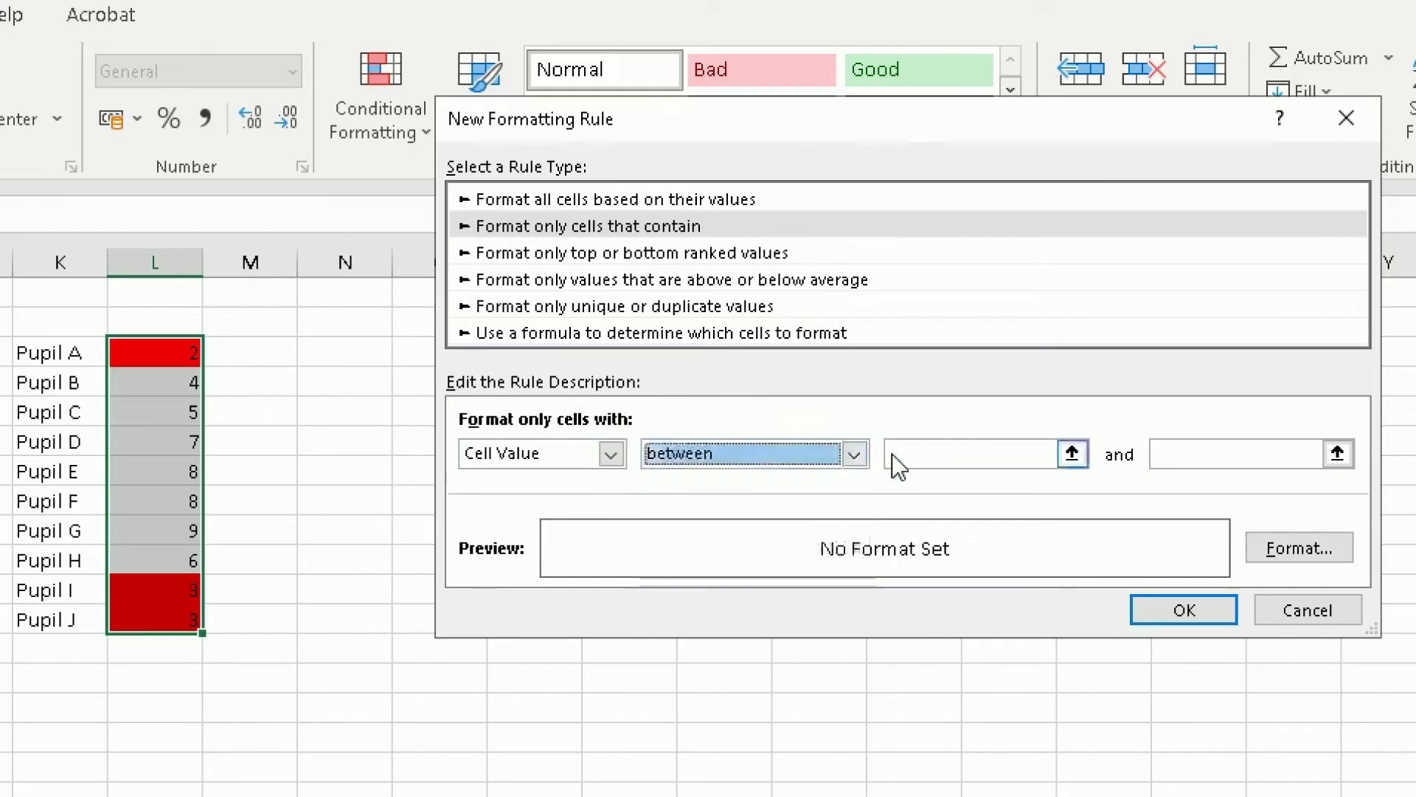
click(909, 453)
text(3)
click(1210, 455)
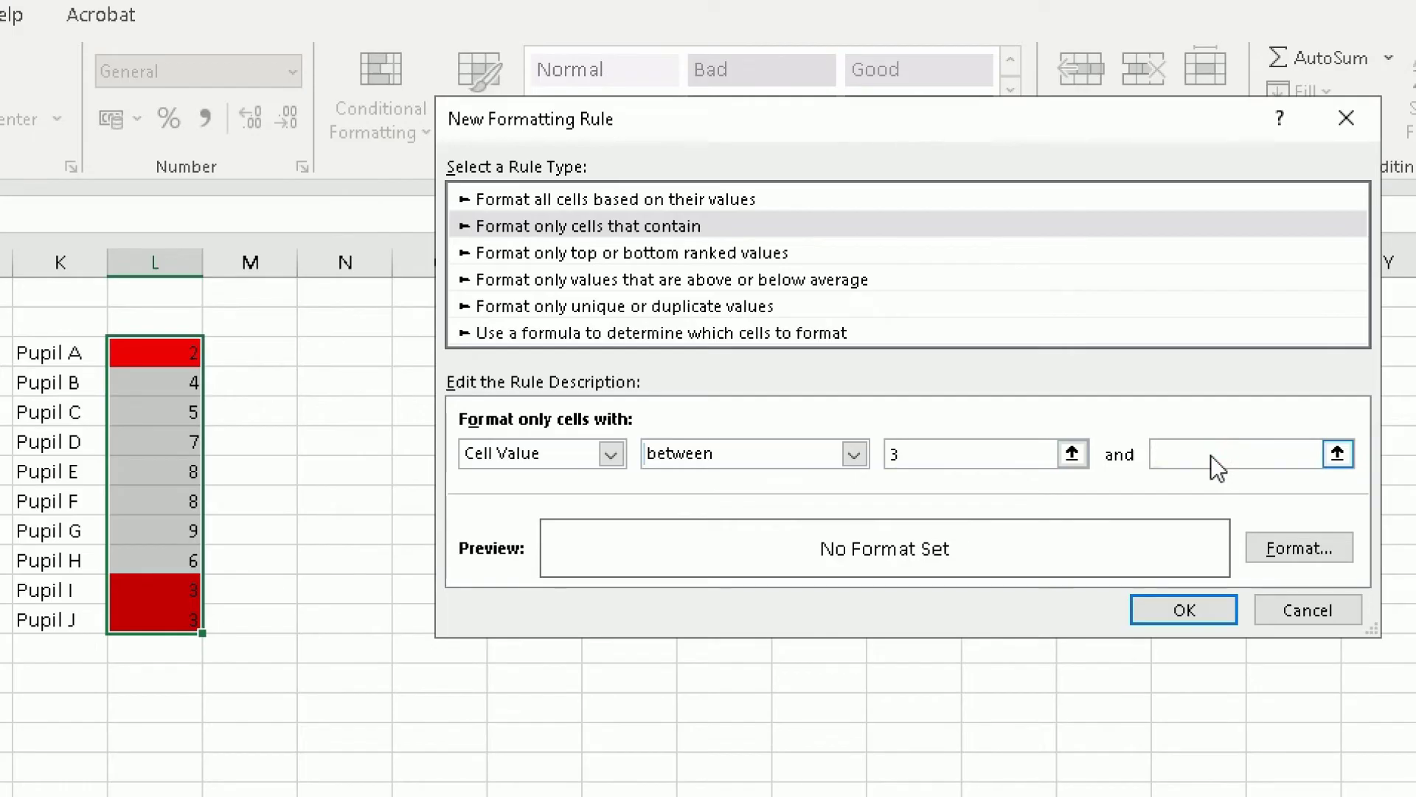
text(6)
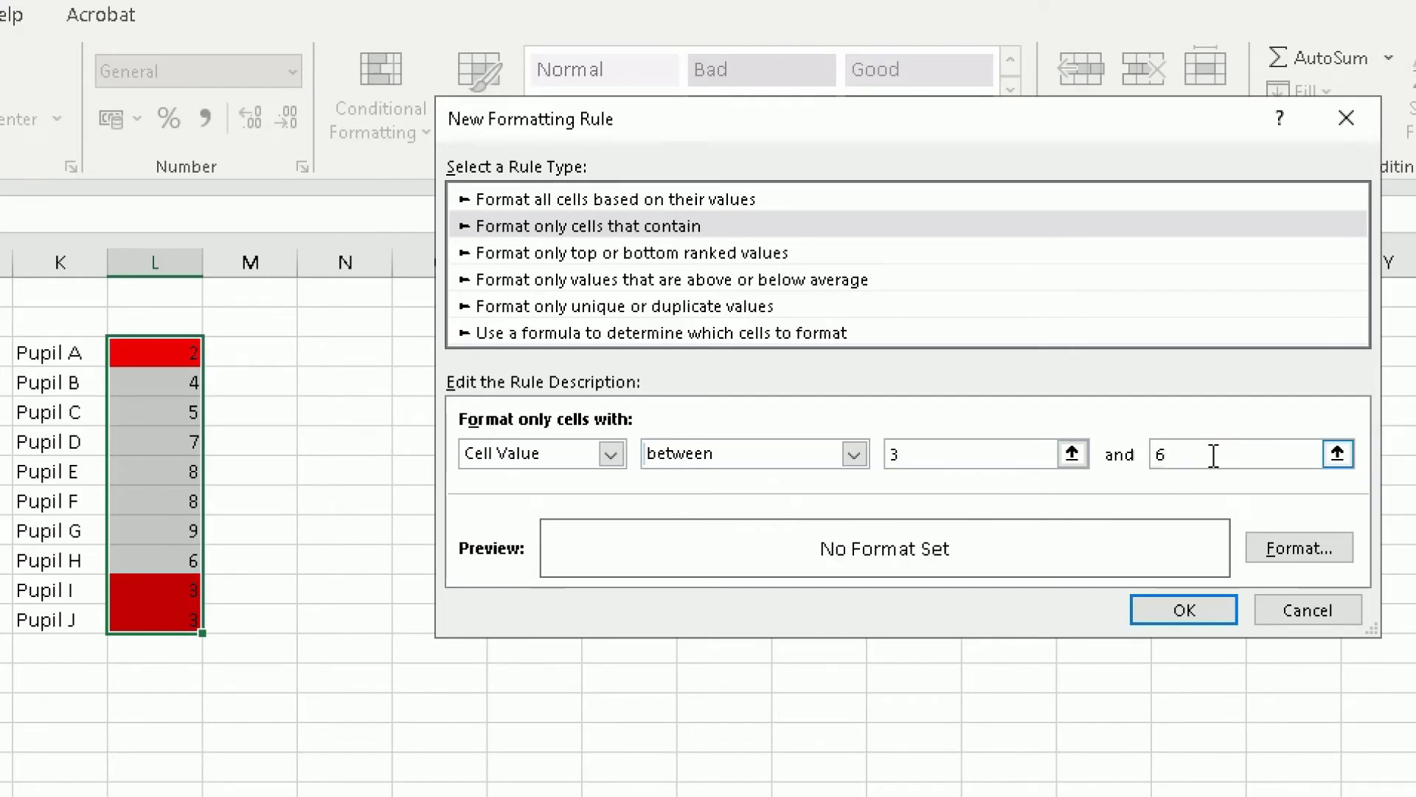
Step: Give the between rule an orange background fill and apply it to the selected scores
click(1272, 557)
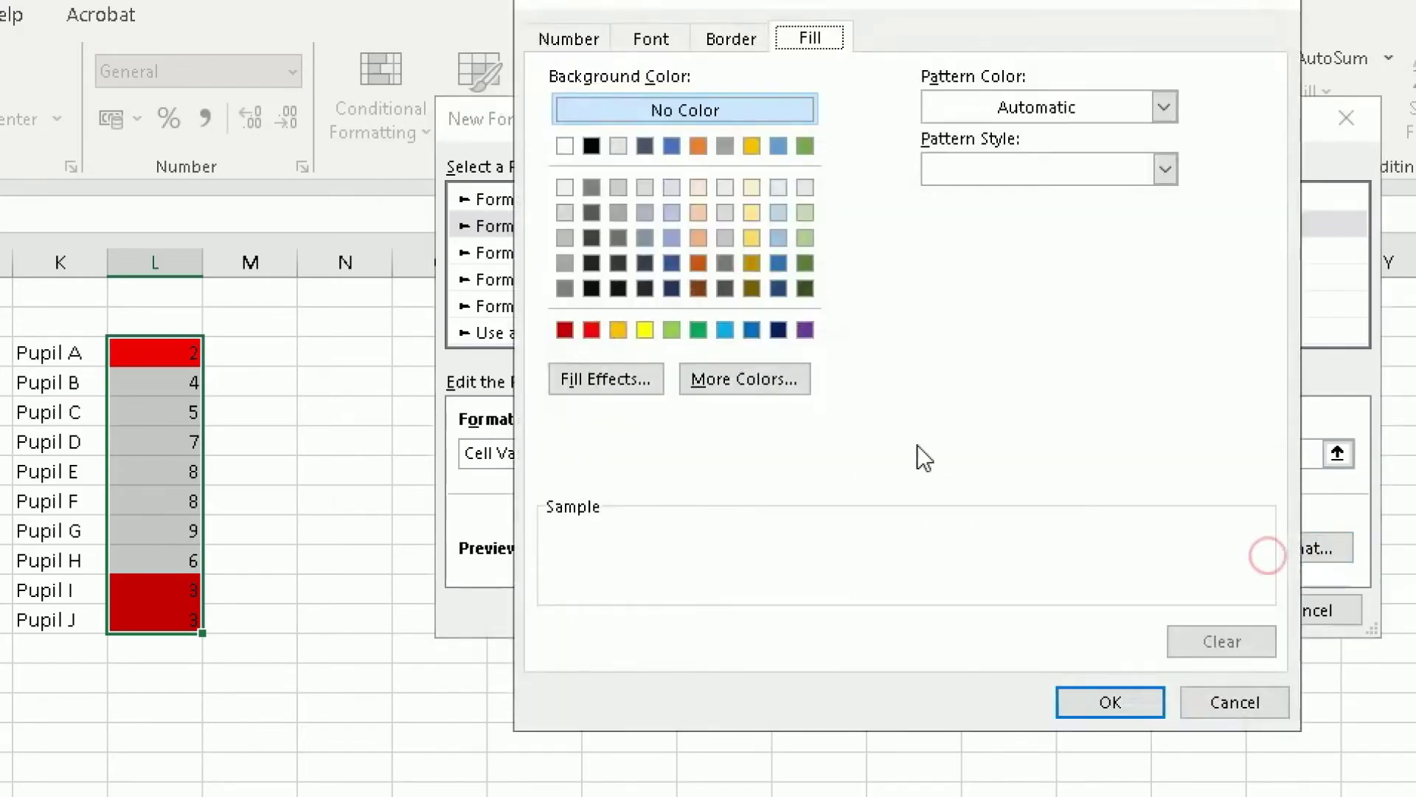
click(615, 329)
click(1099, 707)
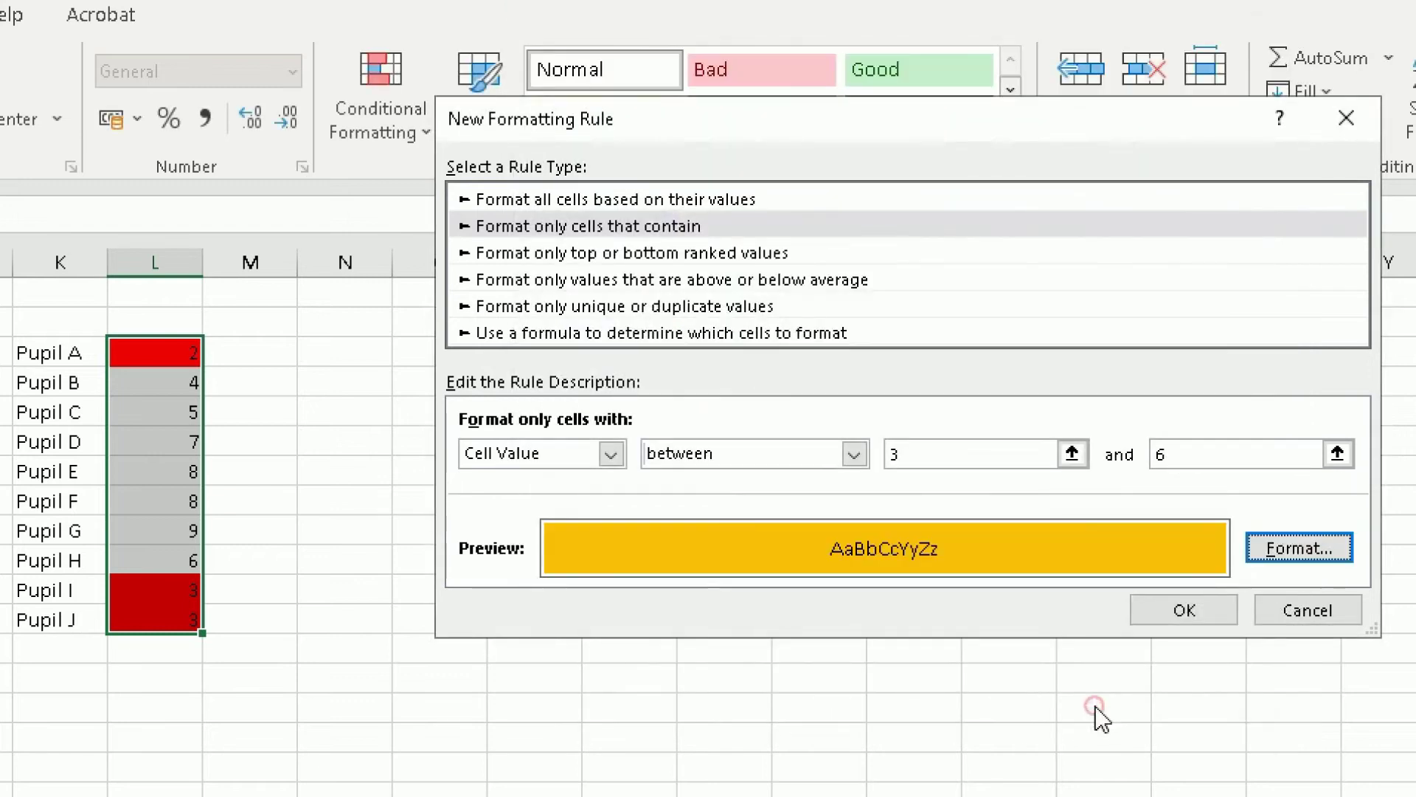
click(1161, 618)
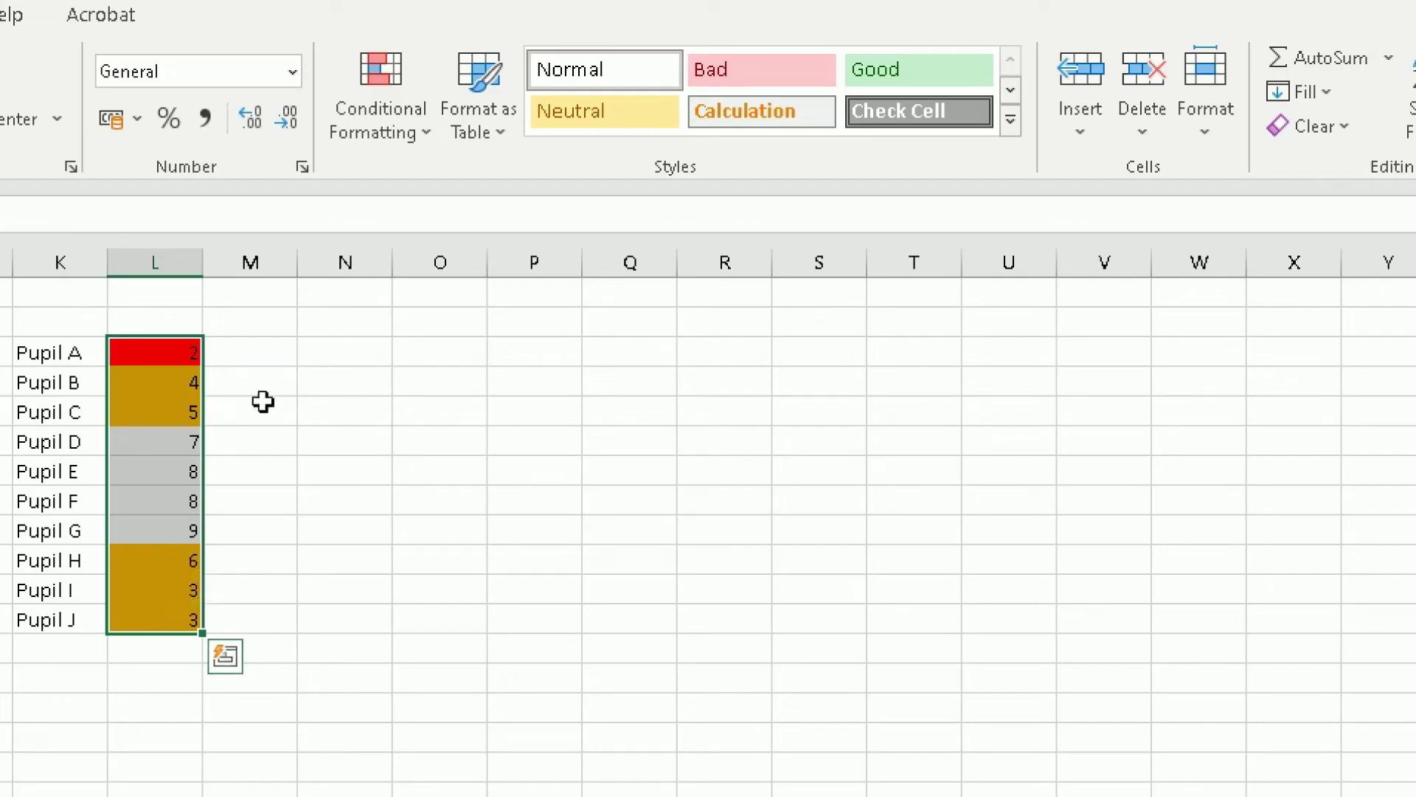
Step: Edit the orange between rule in the rules manager so its condition covers values from 4 to 5, and apply it
click(412, 134)
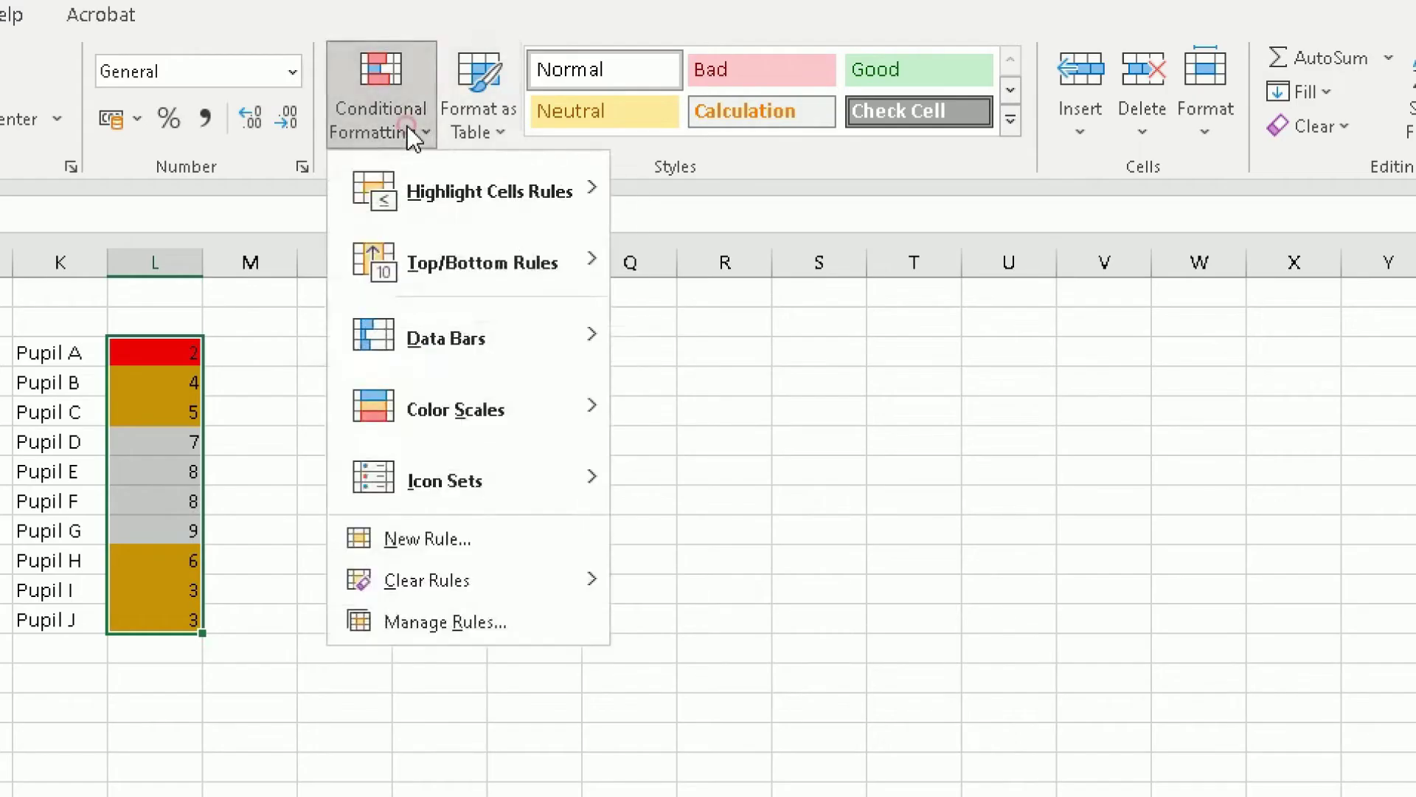
click(449, 625)
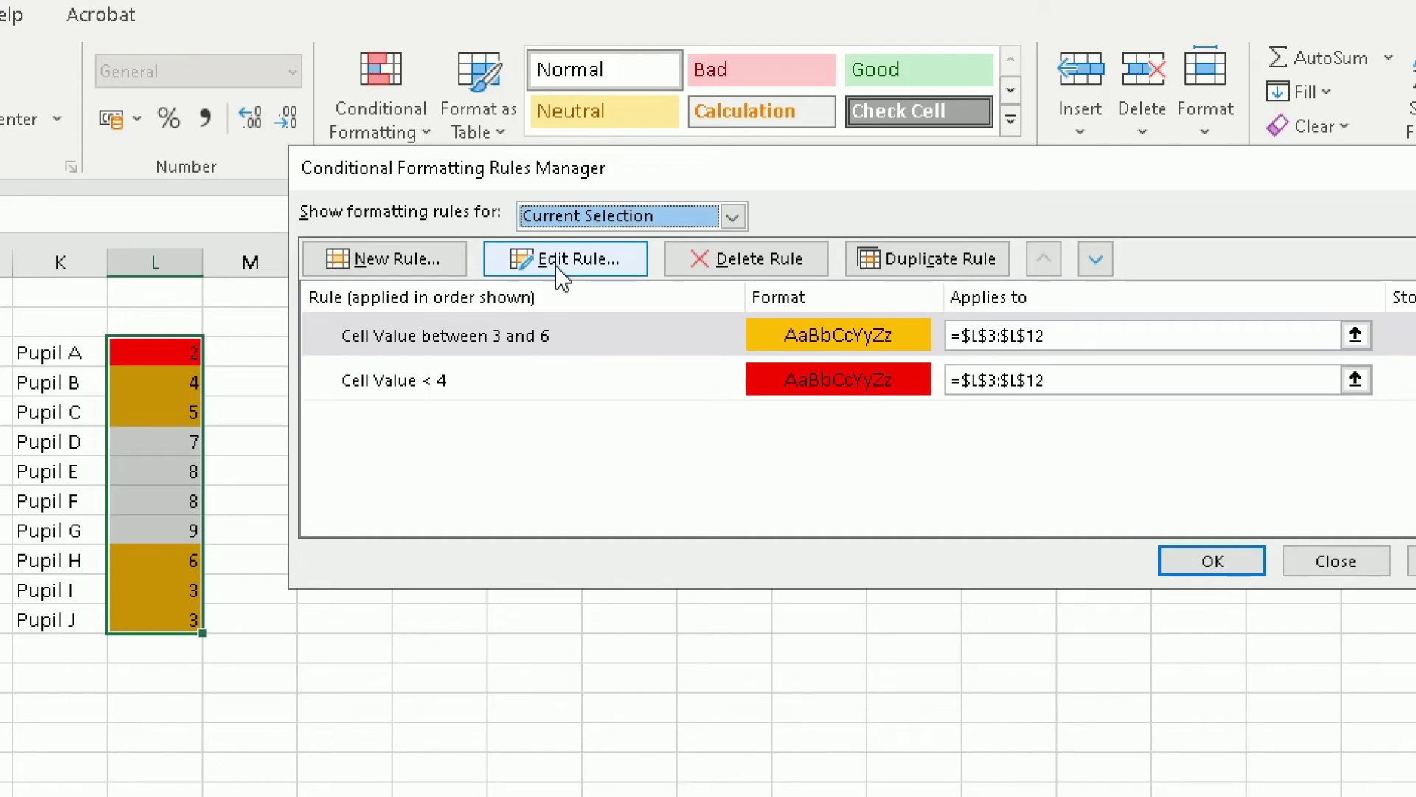
click(531, 328)
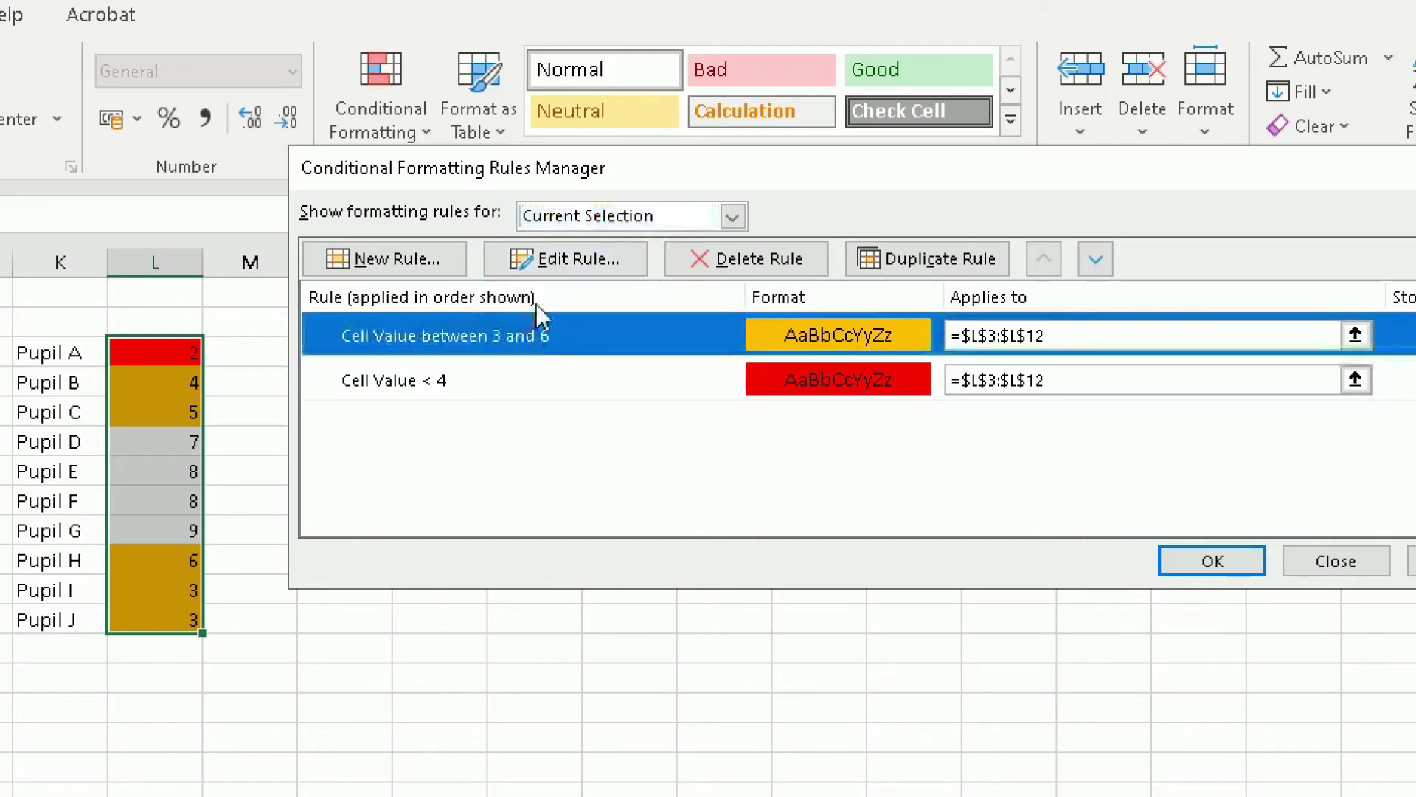
click(559, 260)
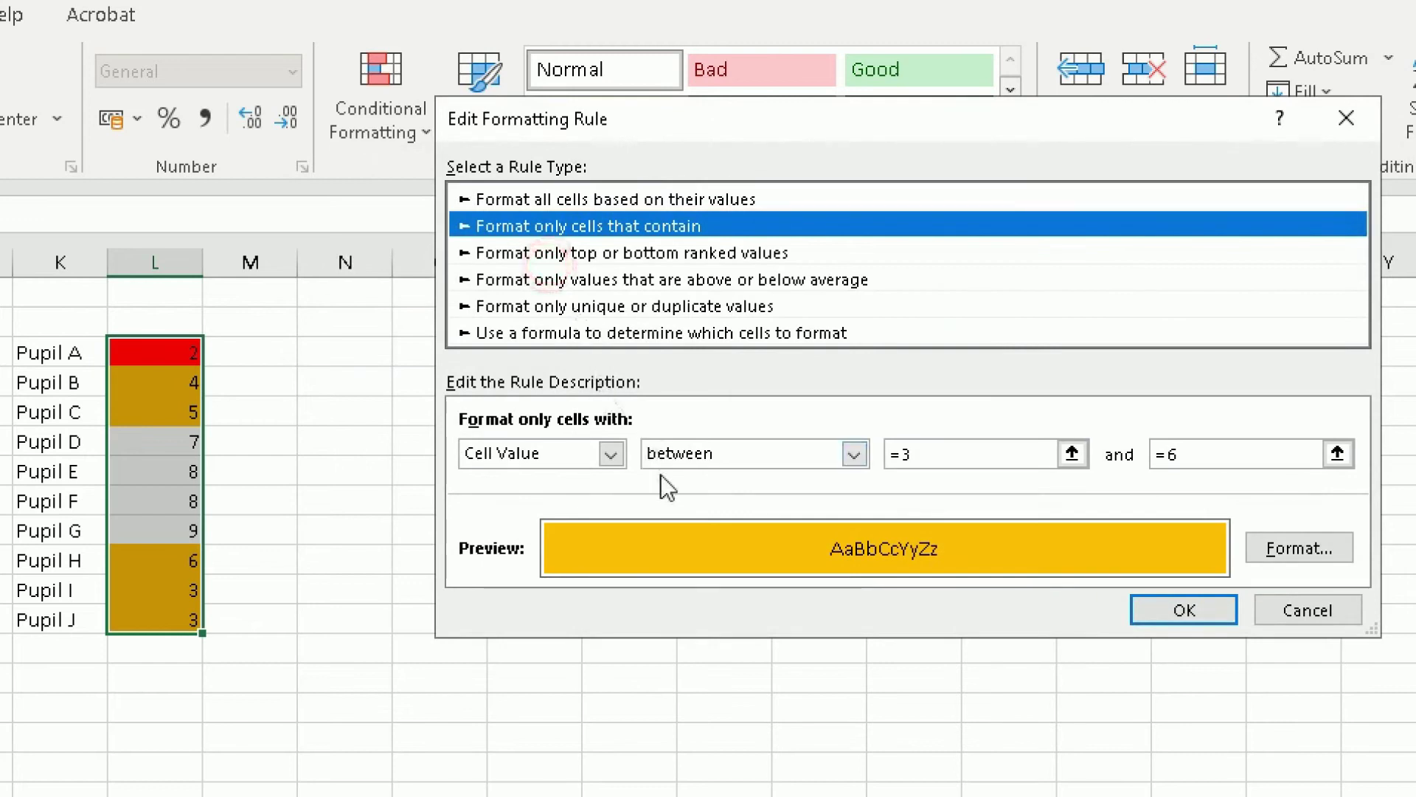
drag(917, 452, 863, 452)
text(4)
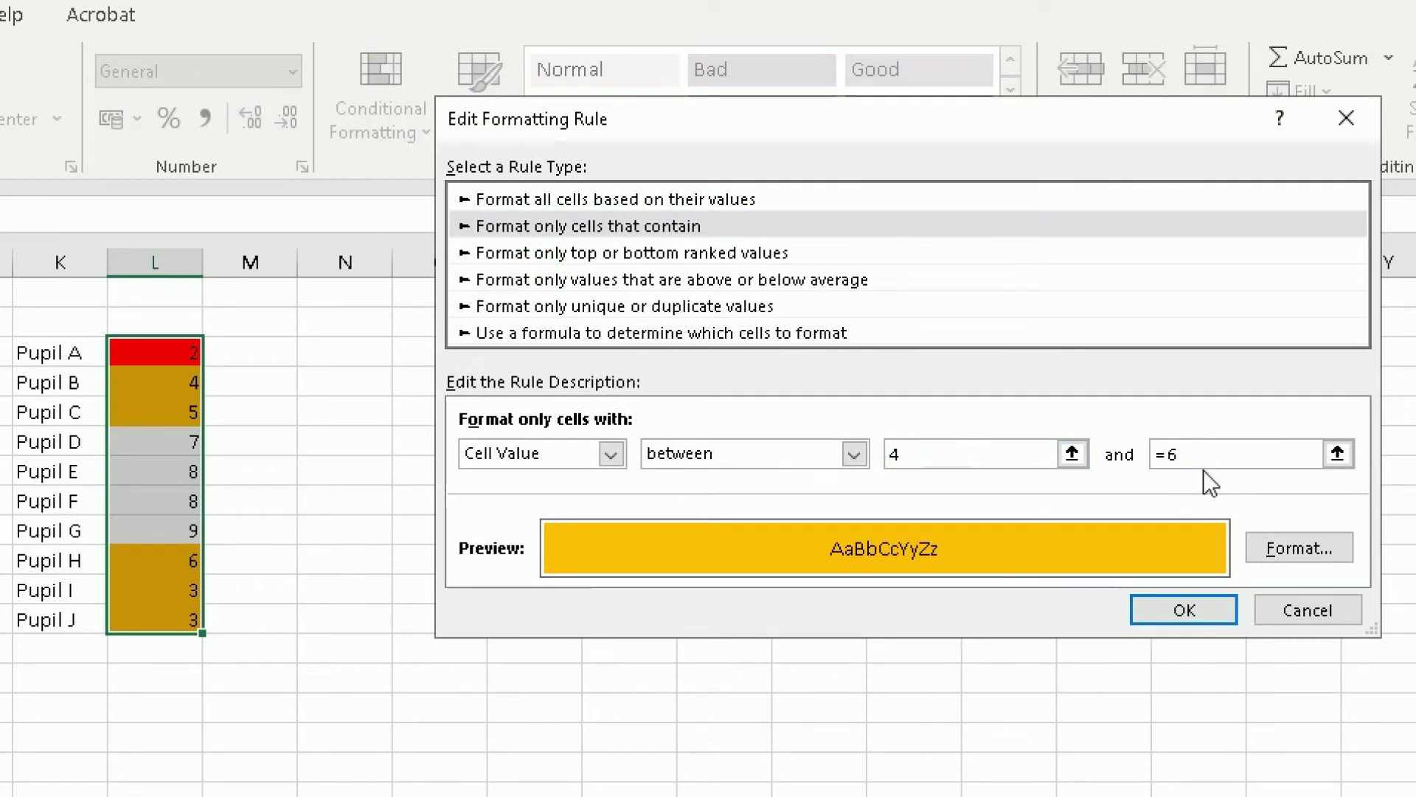
drag(1202, 463, 1120, 461)
text(4)
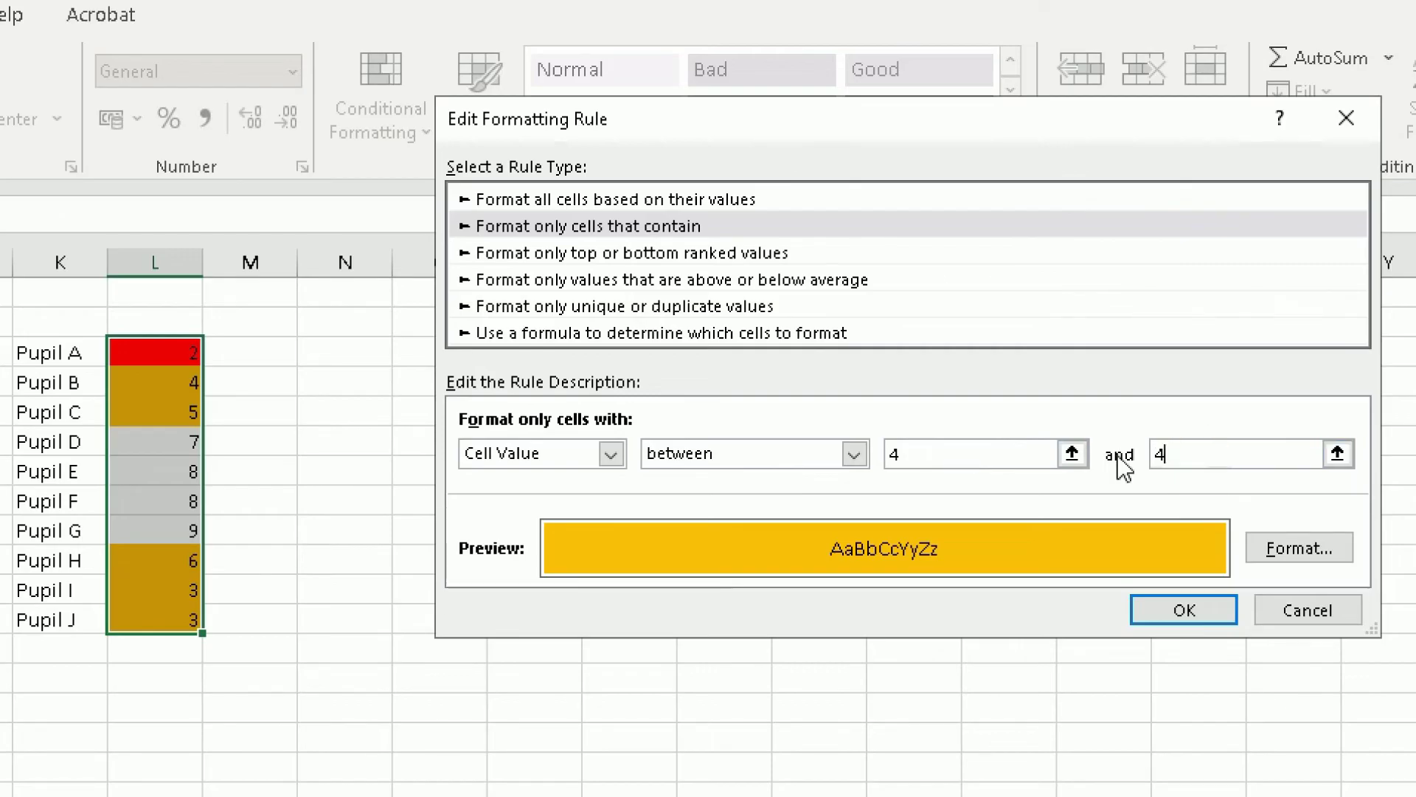
key(BackSpace)
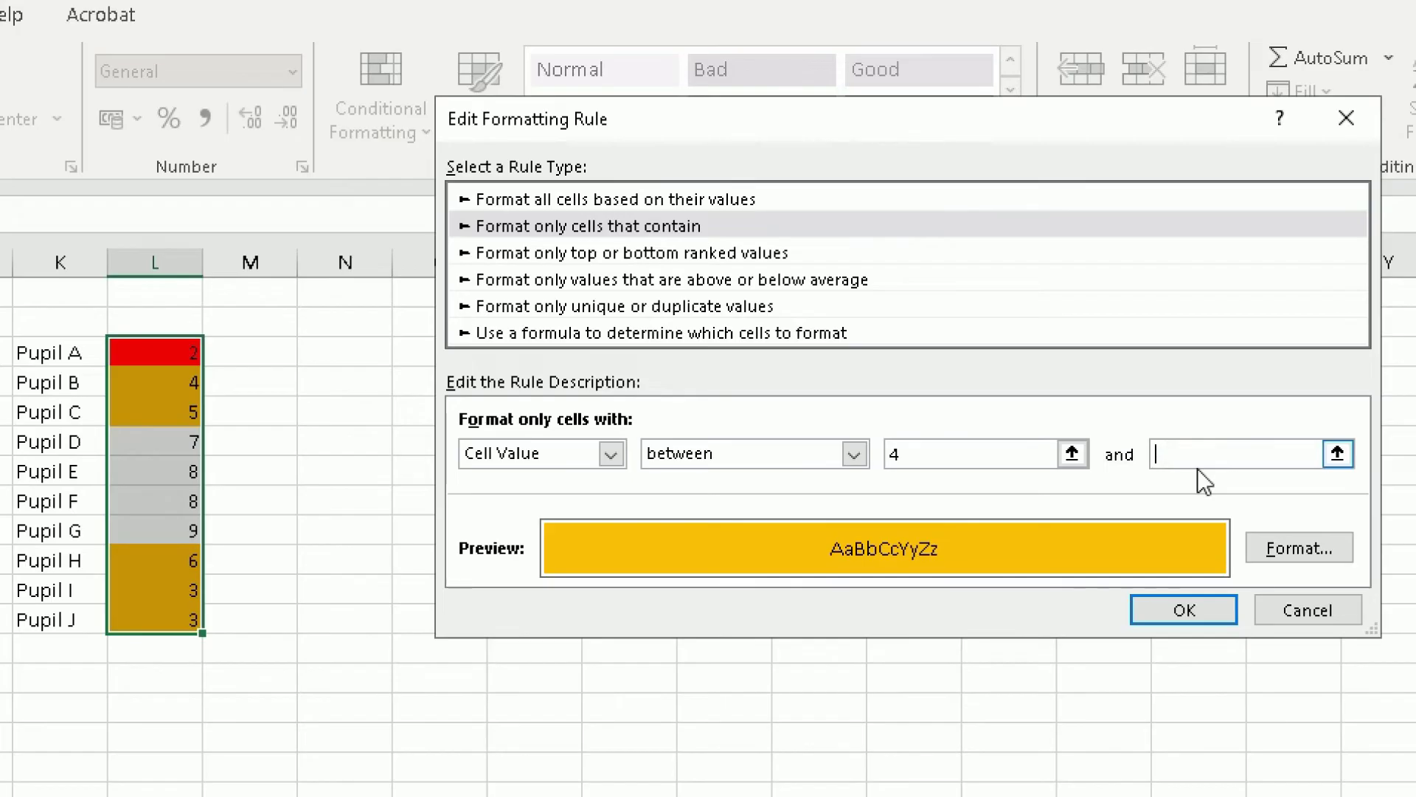
text(5)
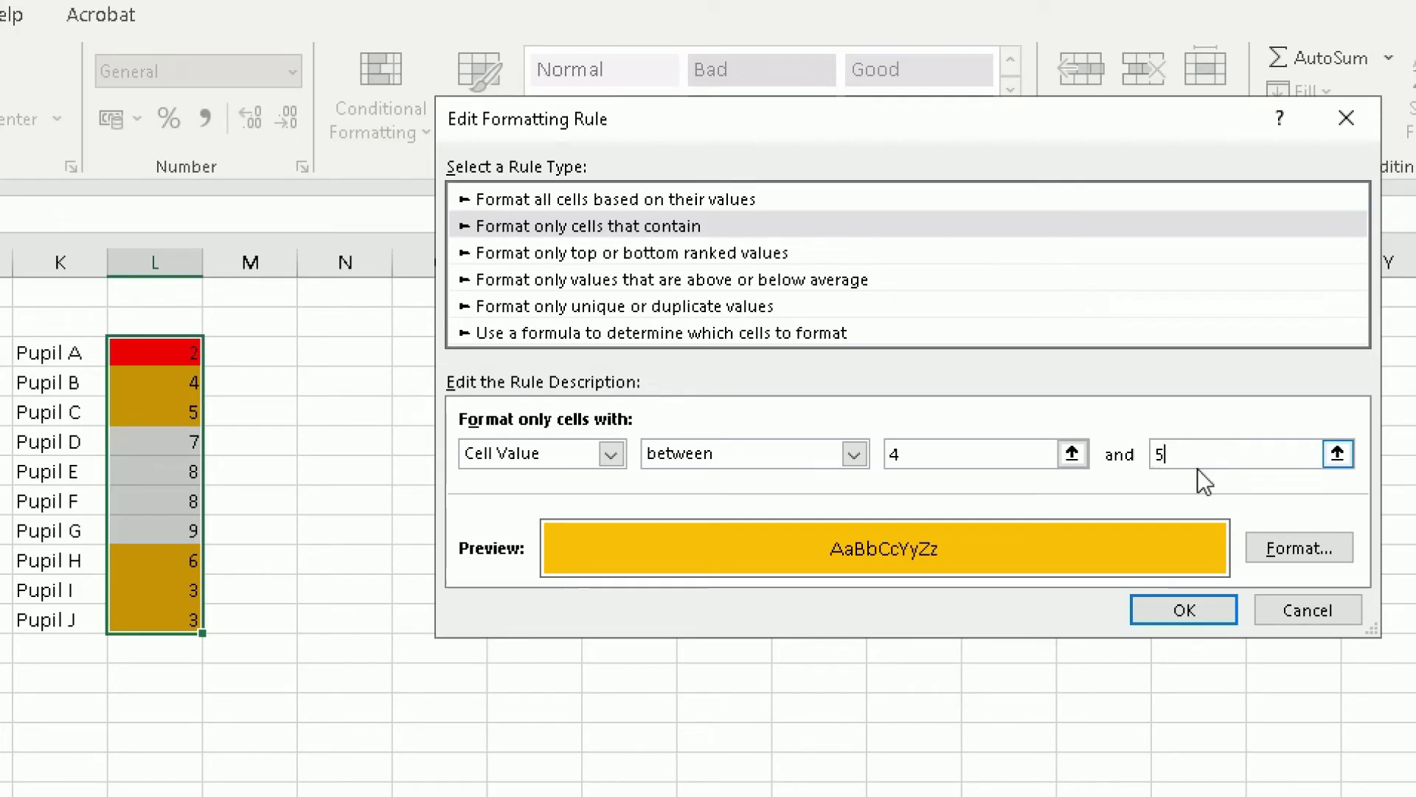
click(1193, 606)
click(1247, 555)
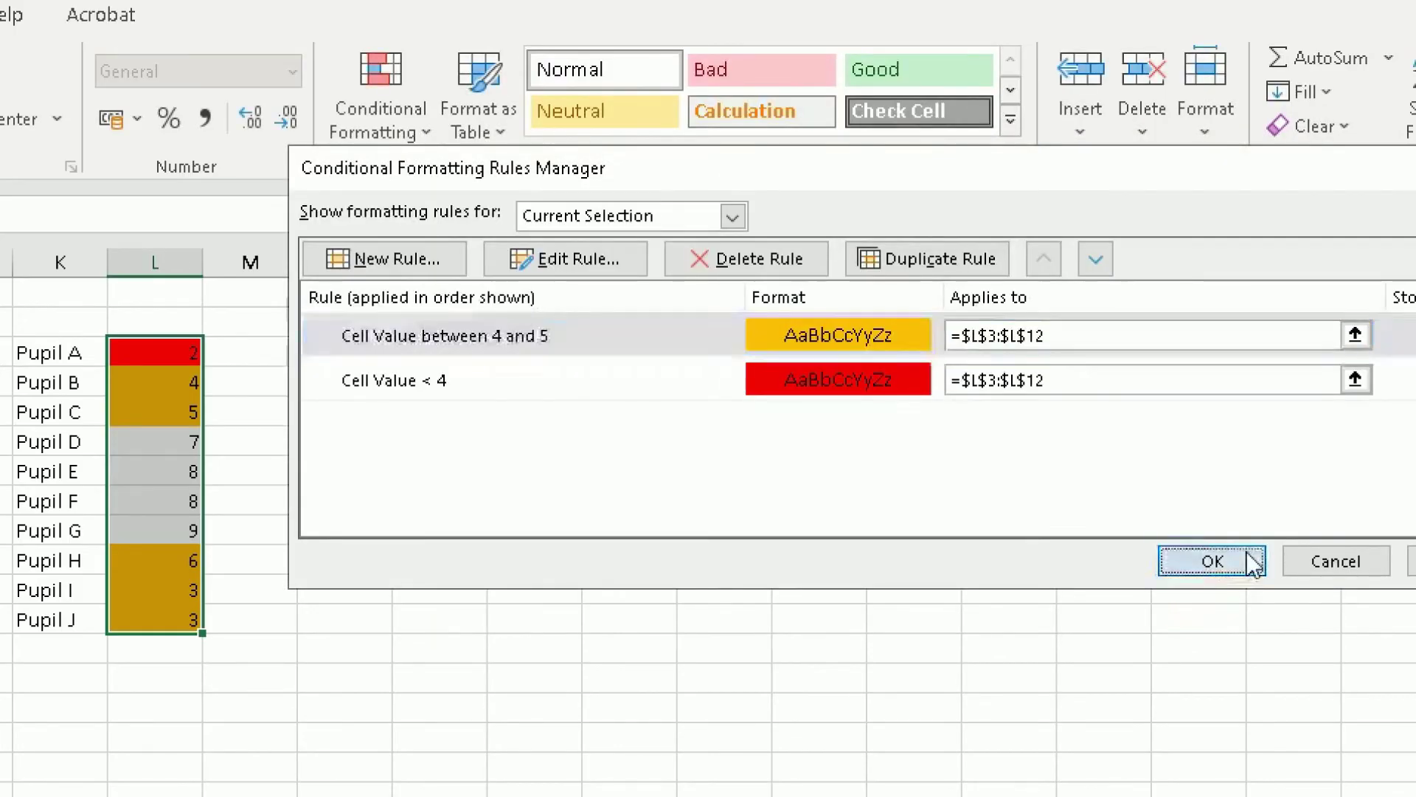
click(170, 440)
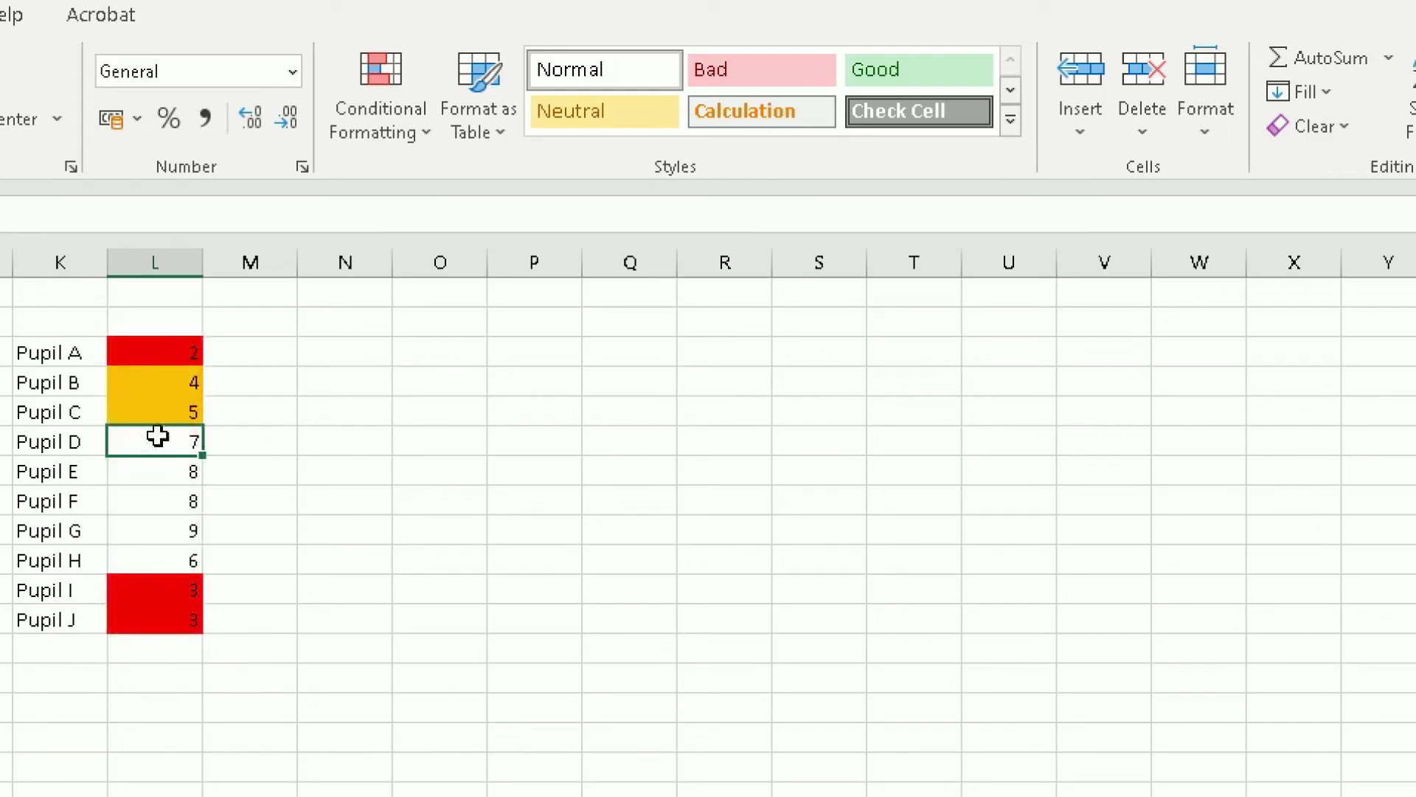
Step: Create a third rule for the scores in L3:L12, of type Format only cells that contain, with Cell Value between 6 and 7
mouse_move(168, 350)
mouse_down()
mouse_move(129, 385)
mouse_move(162, 620)
mouse_up()
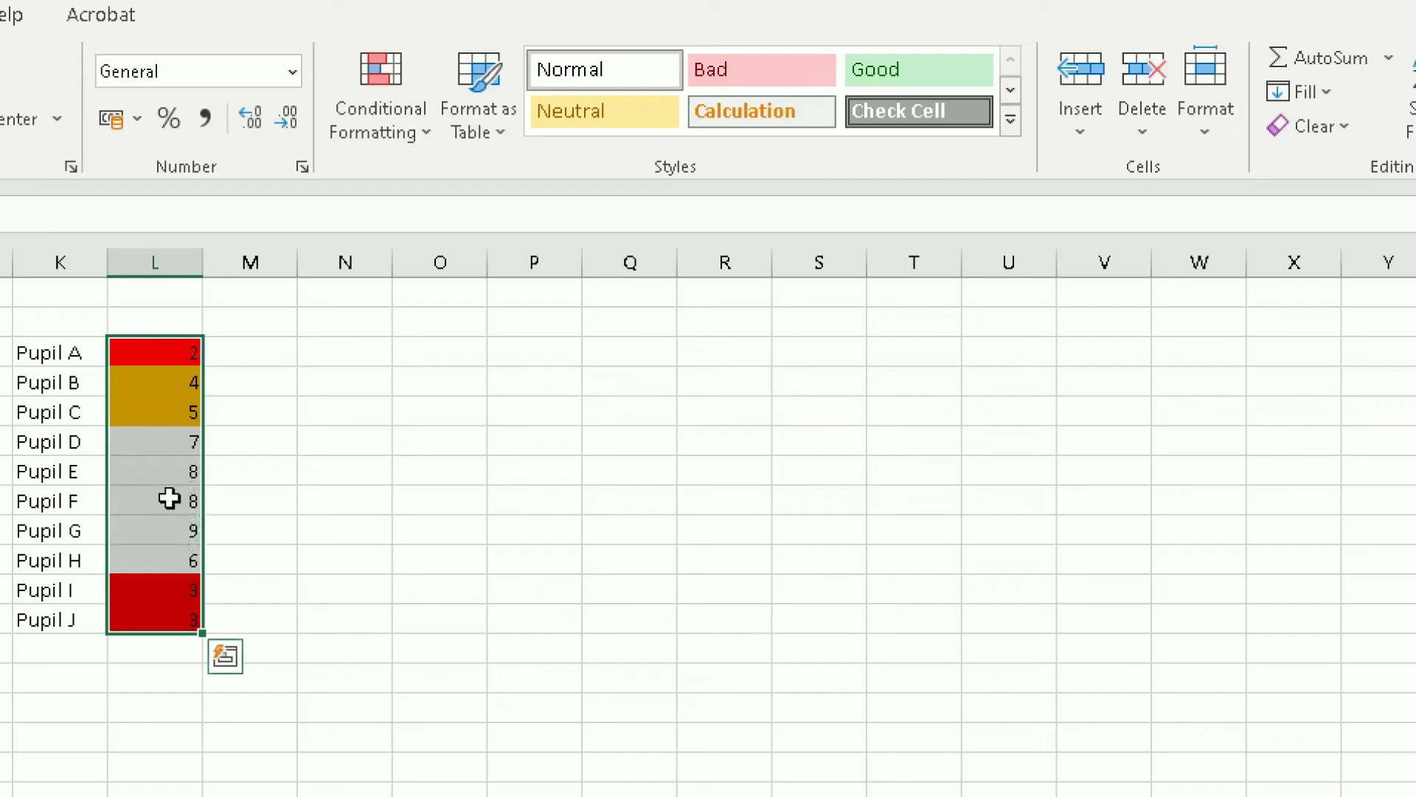
click(410, 122)
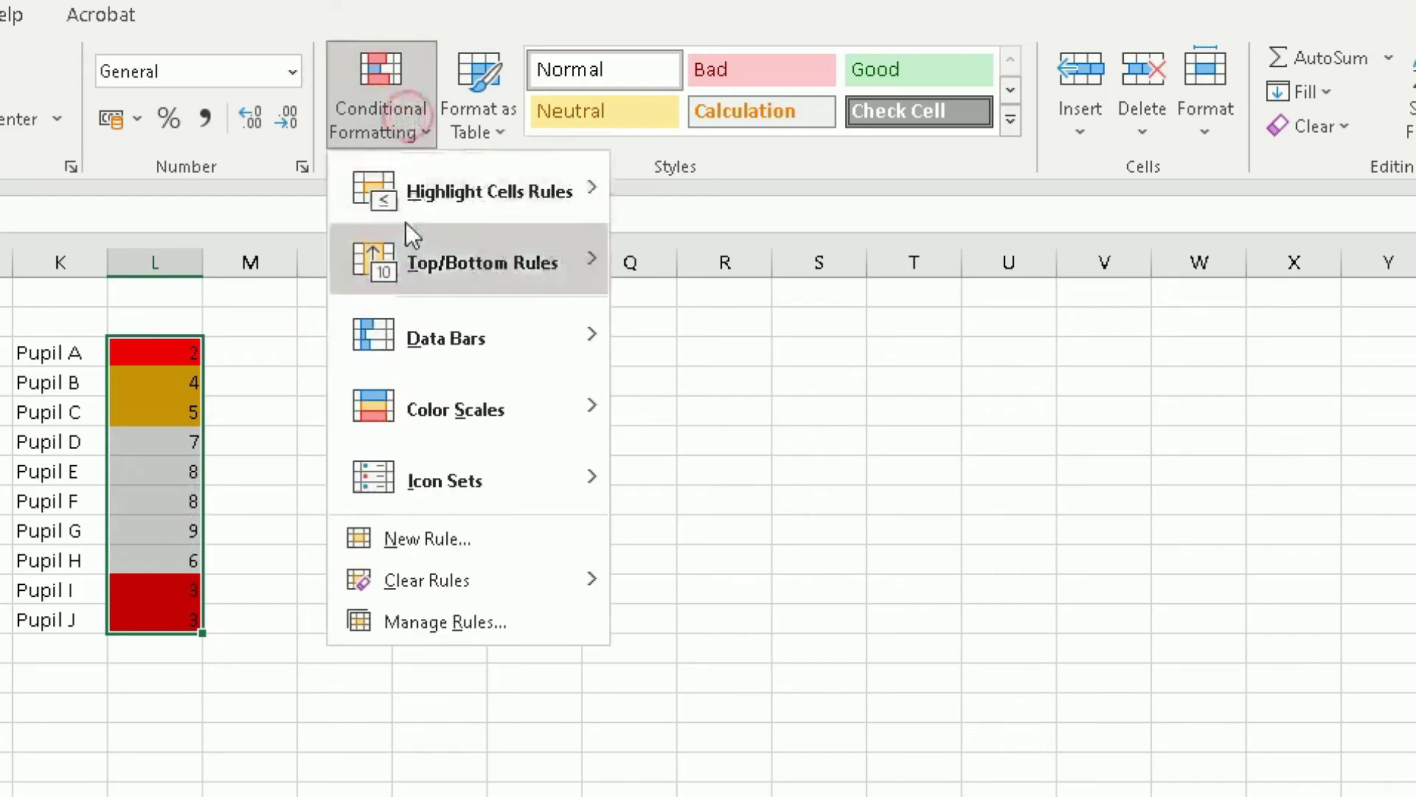
click(423, 529)
click(493, 195)
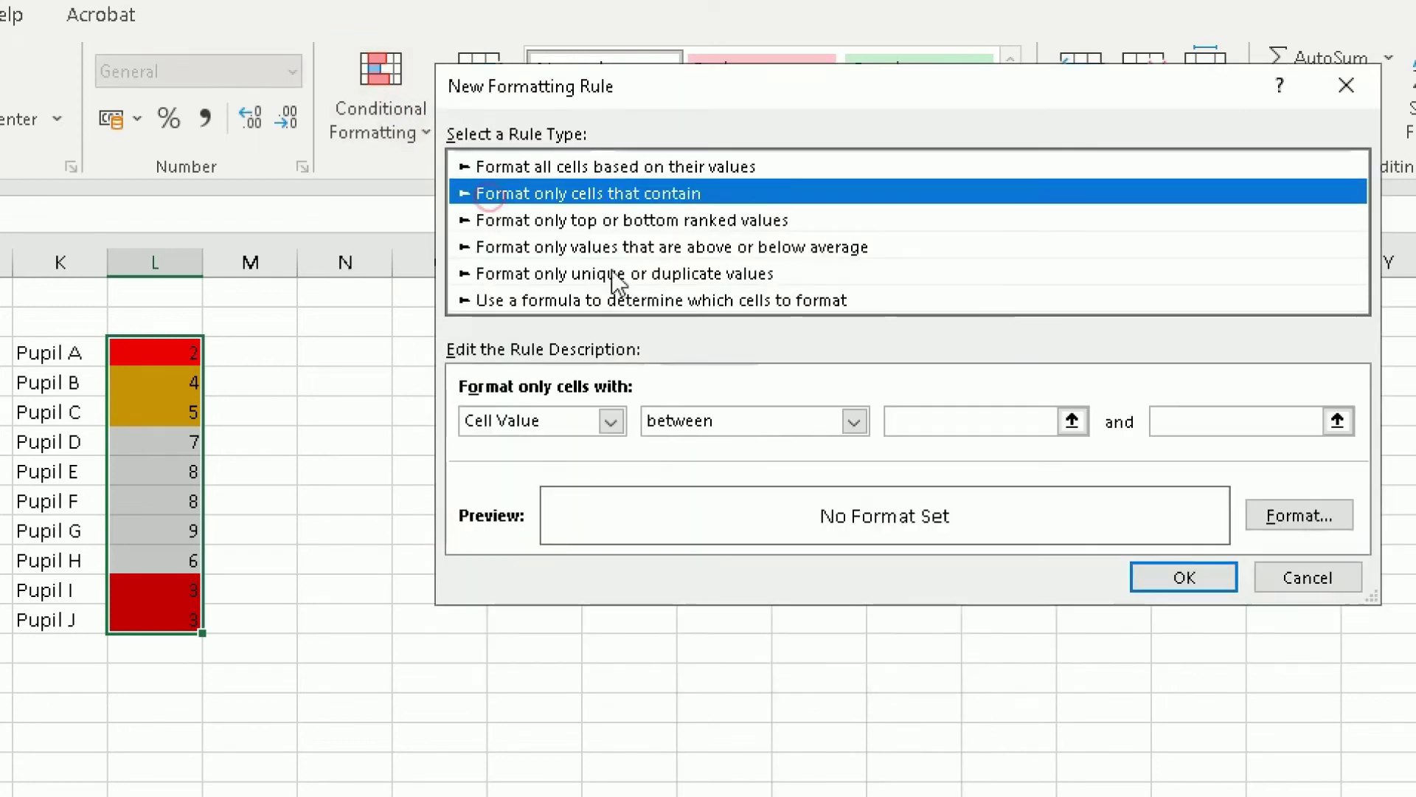
click(896, 419)
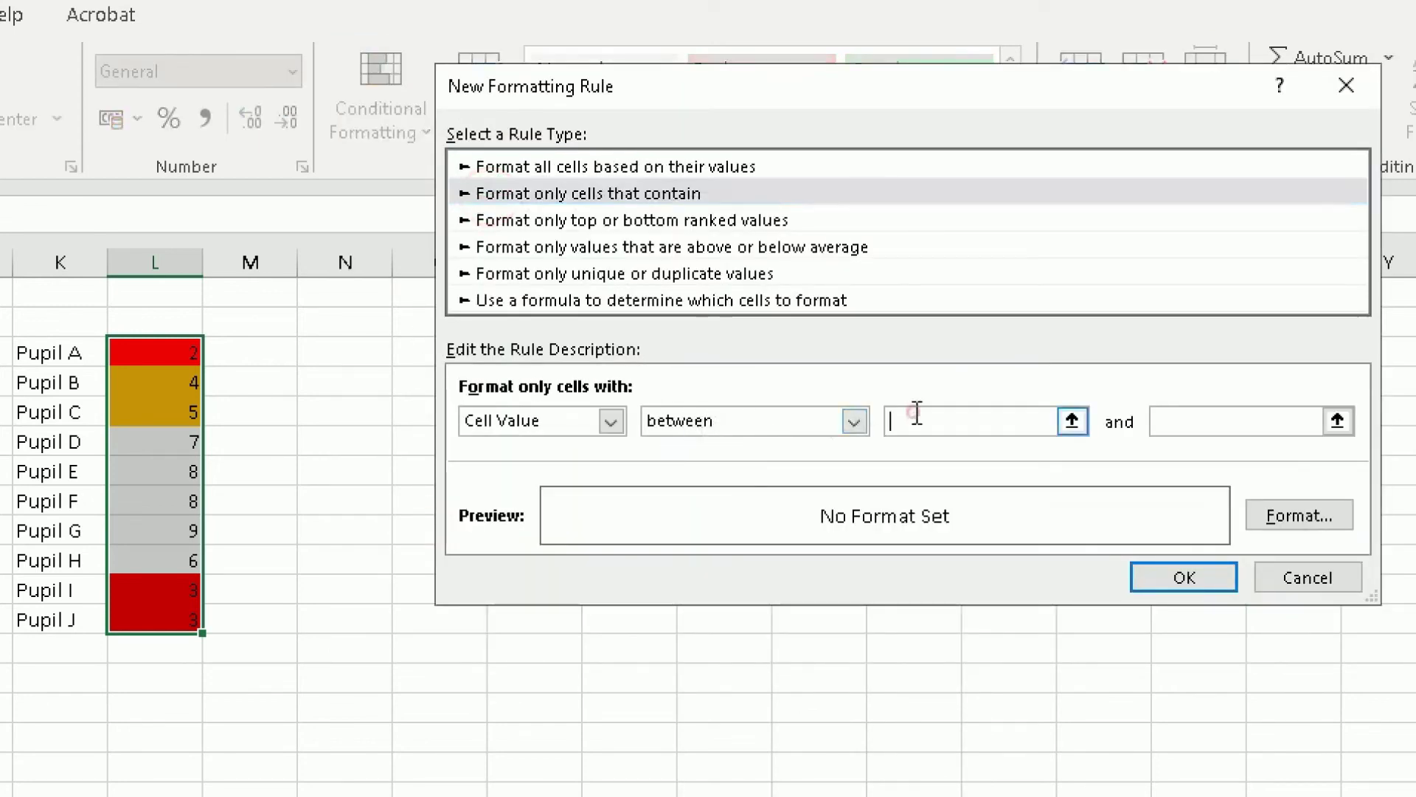
text(6)
click(1193, 428)
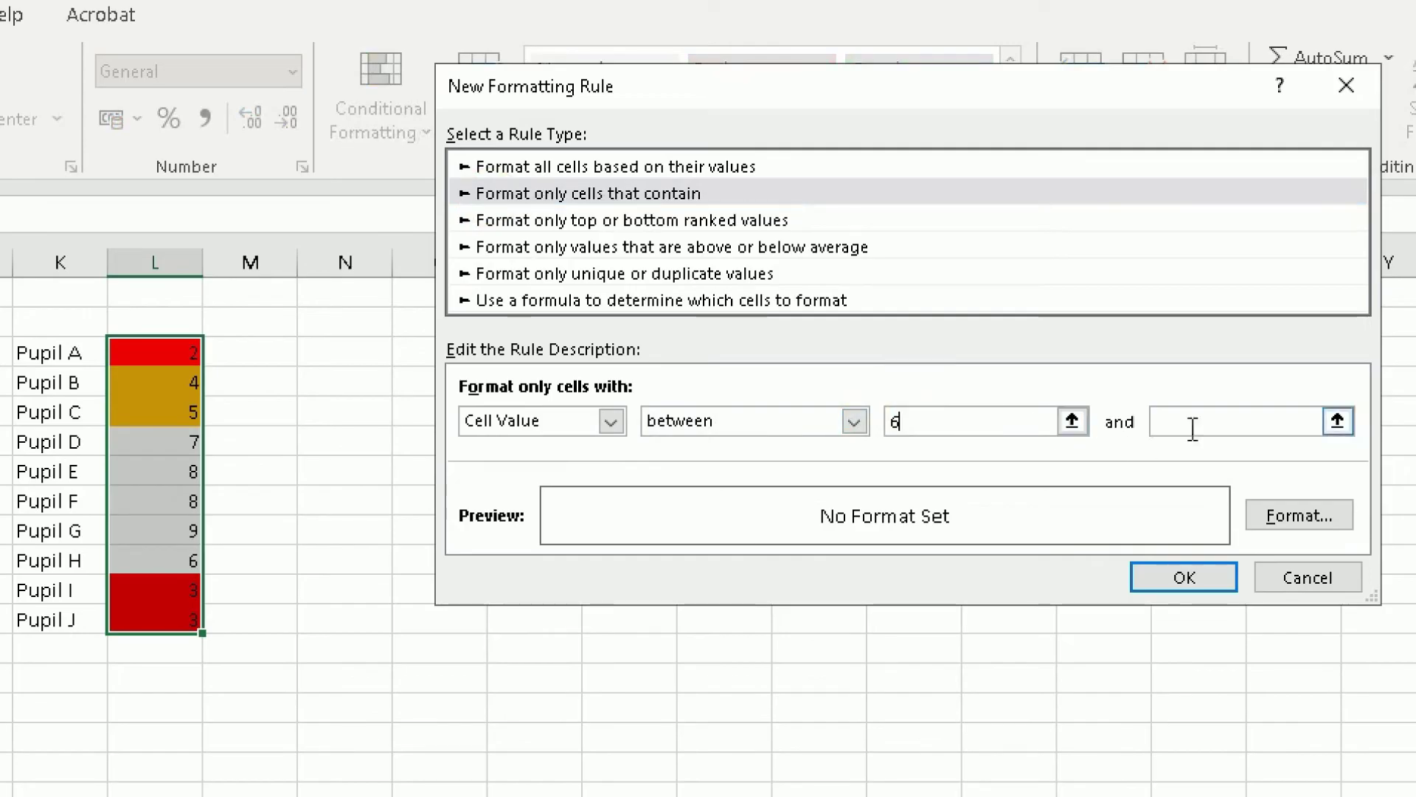
text(7)
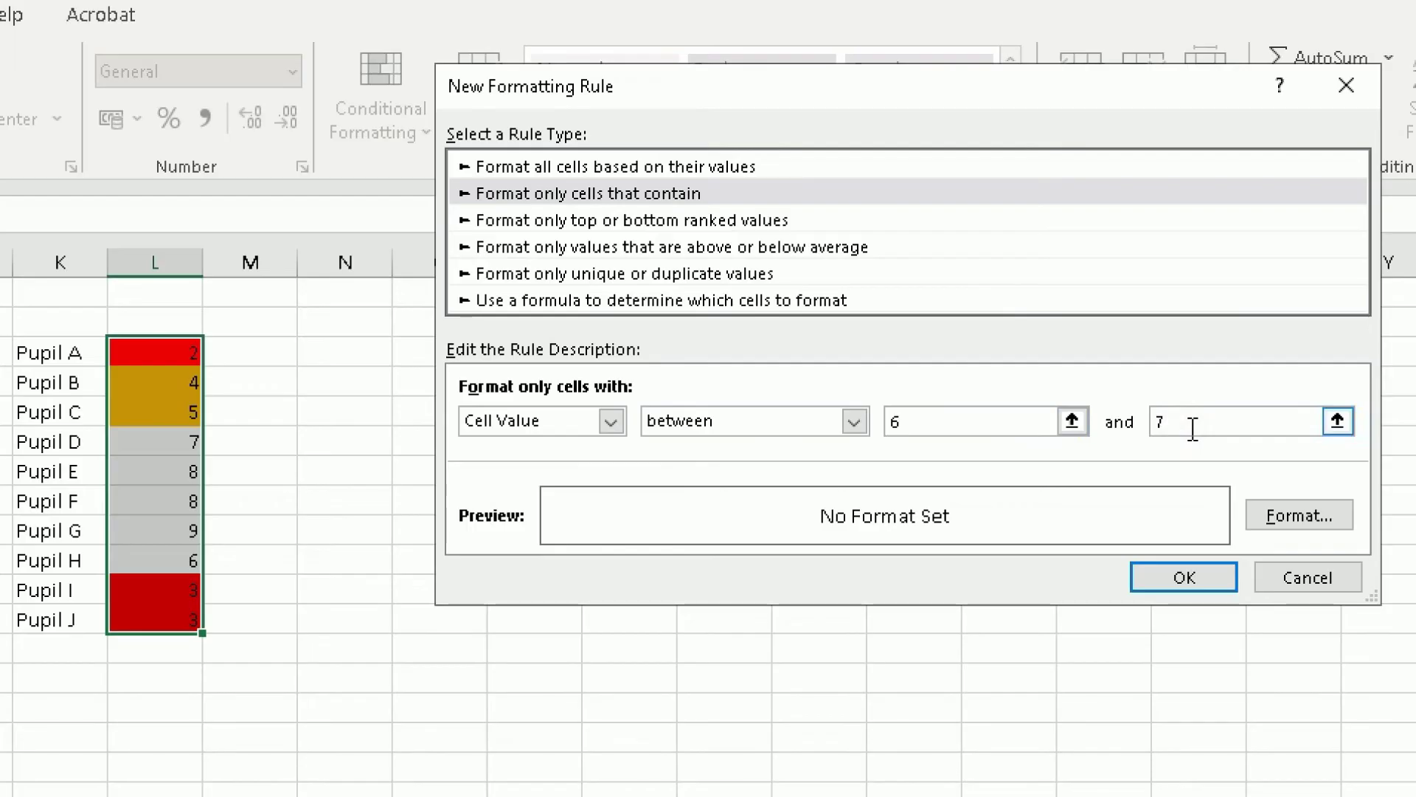
Step: Give the 6 to 7 rule a light green background fill and apply it to the selected scores
click(1261, 504)
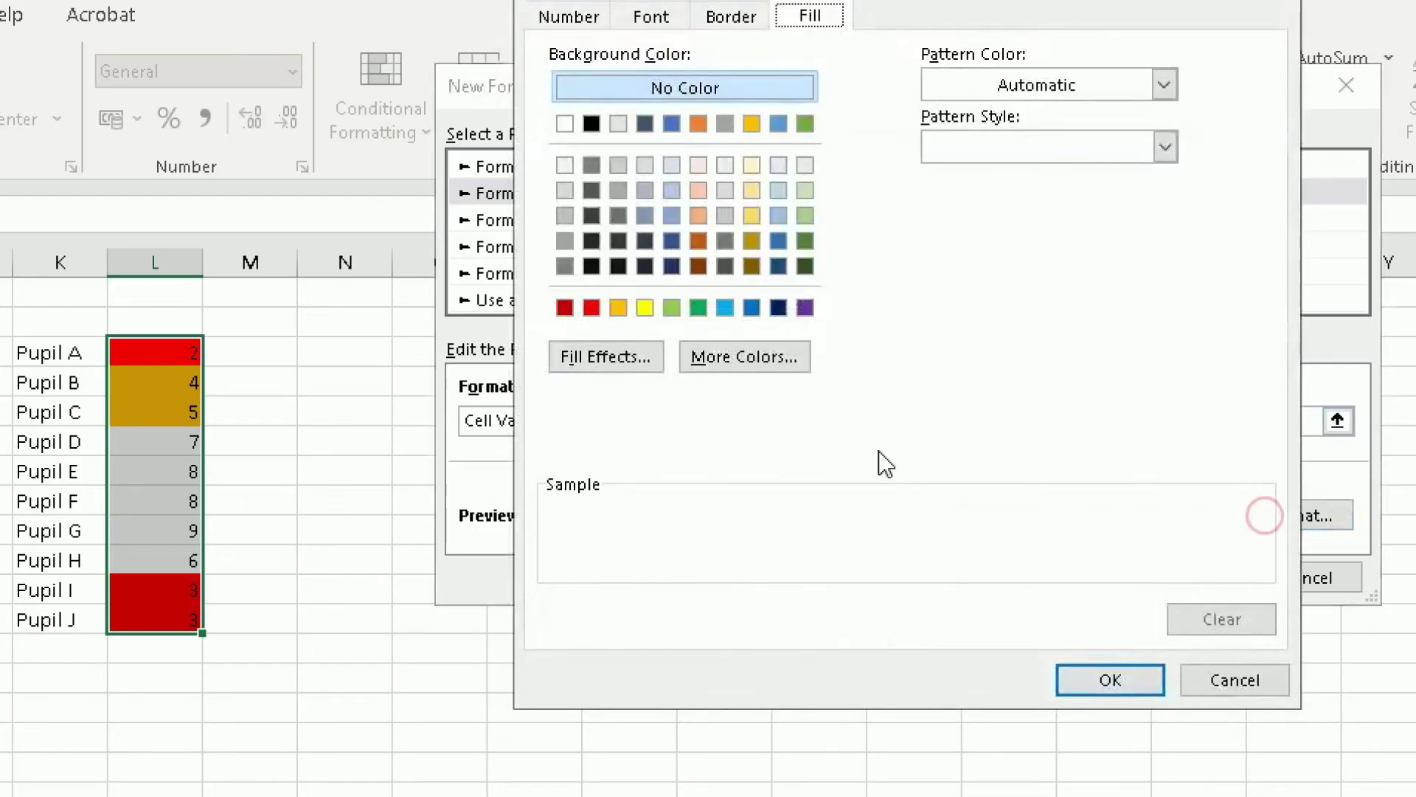
click(672, 308)
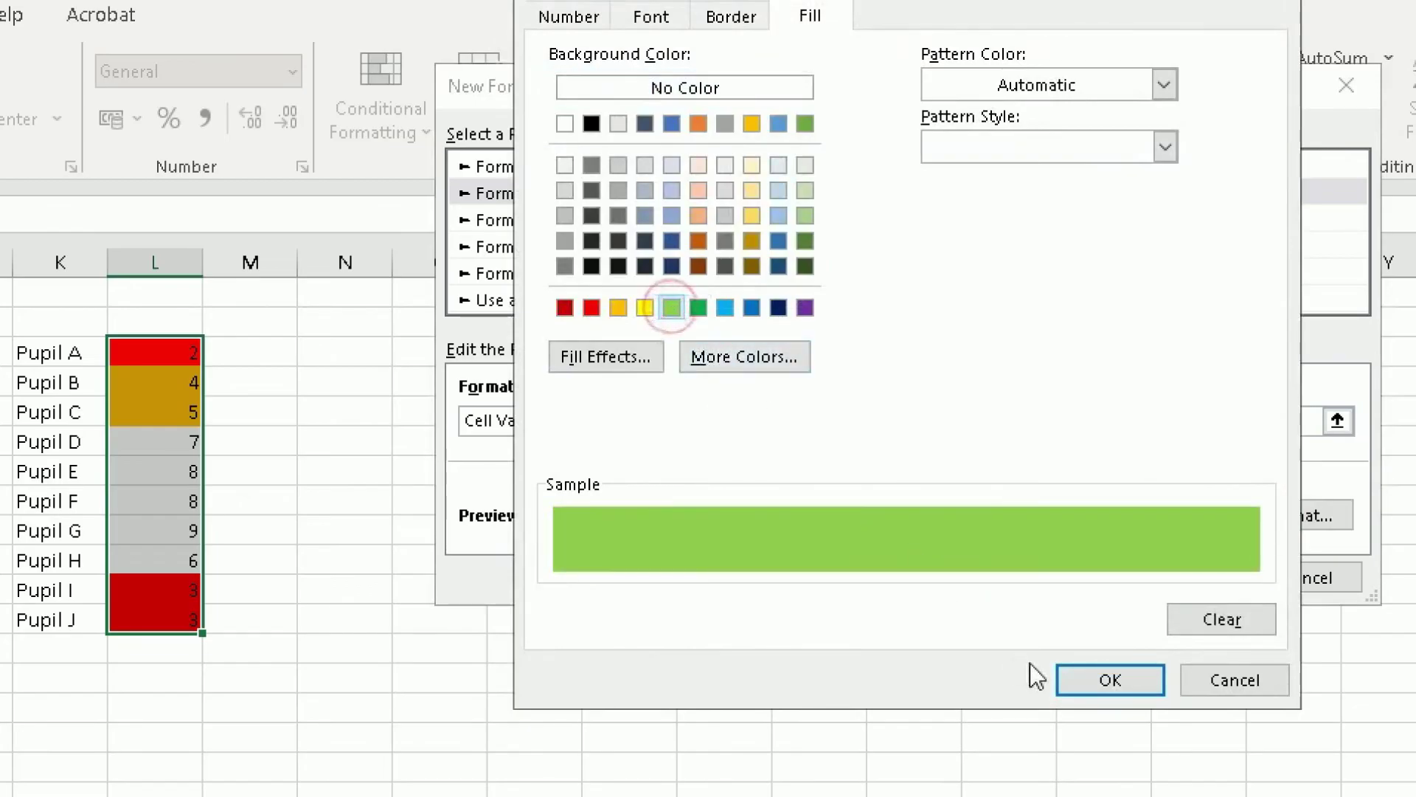
click(1074, 682)
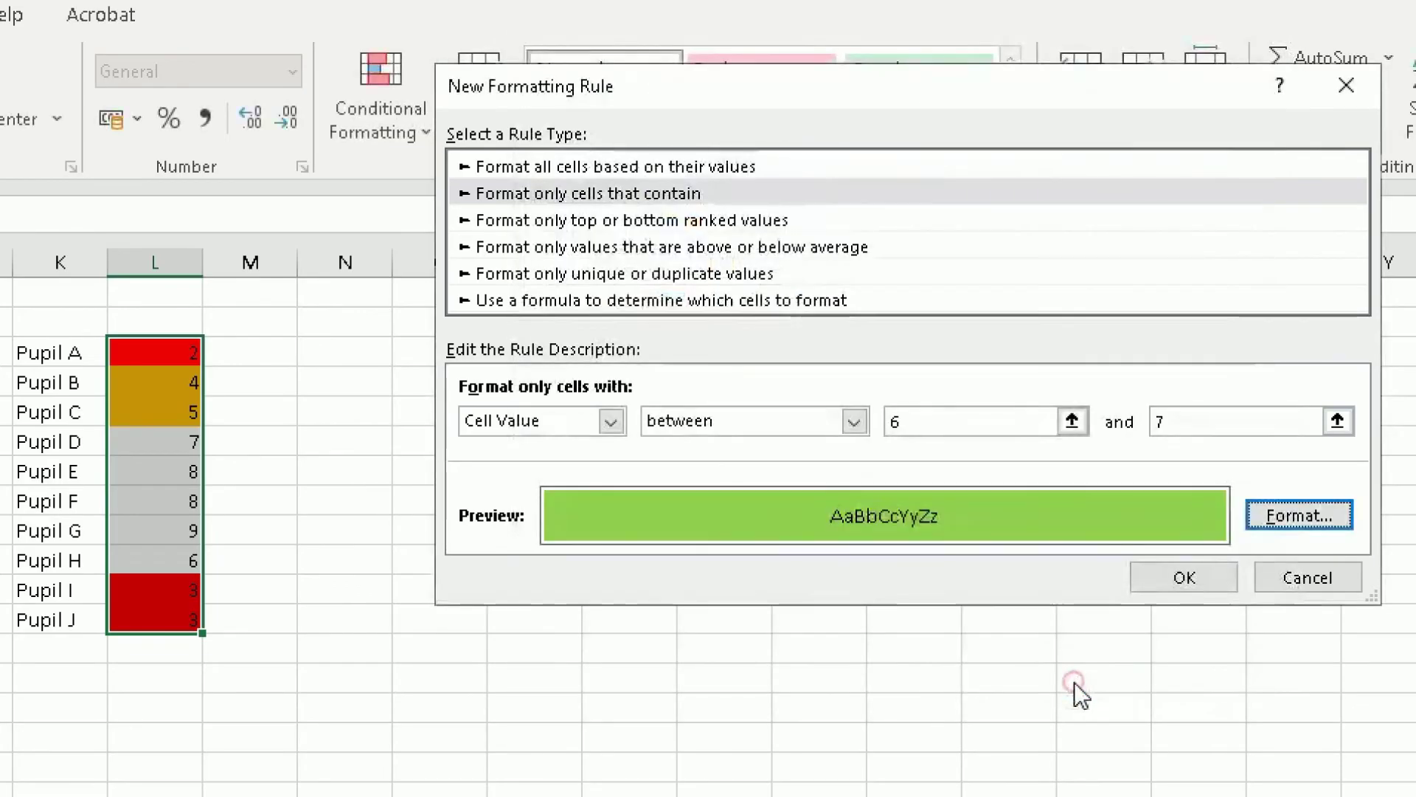
click(1167, 579)
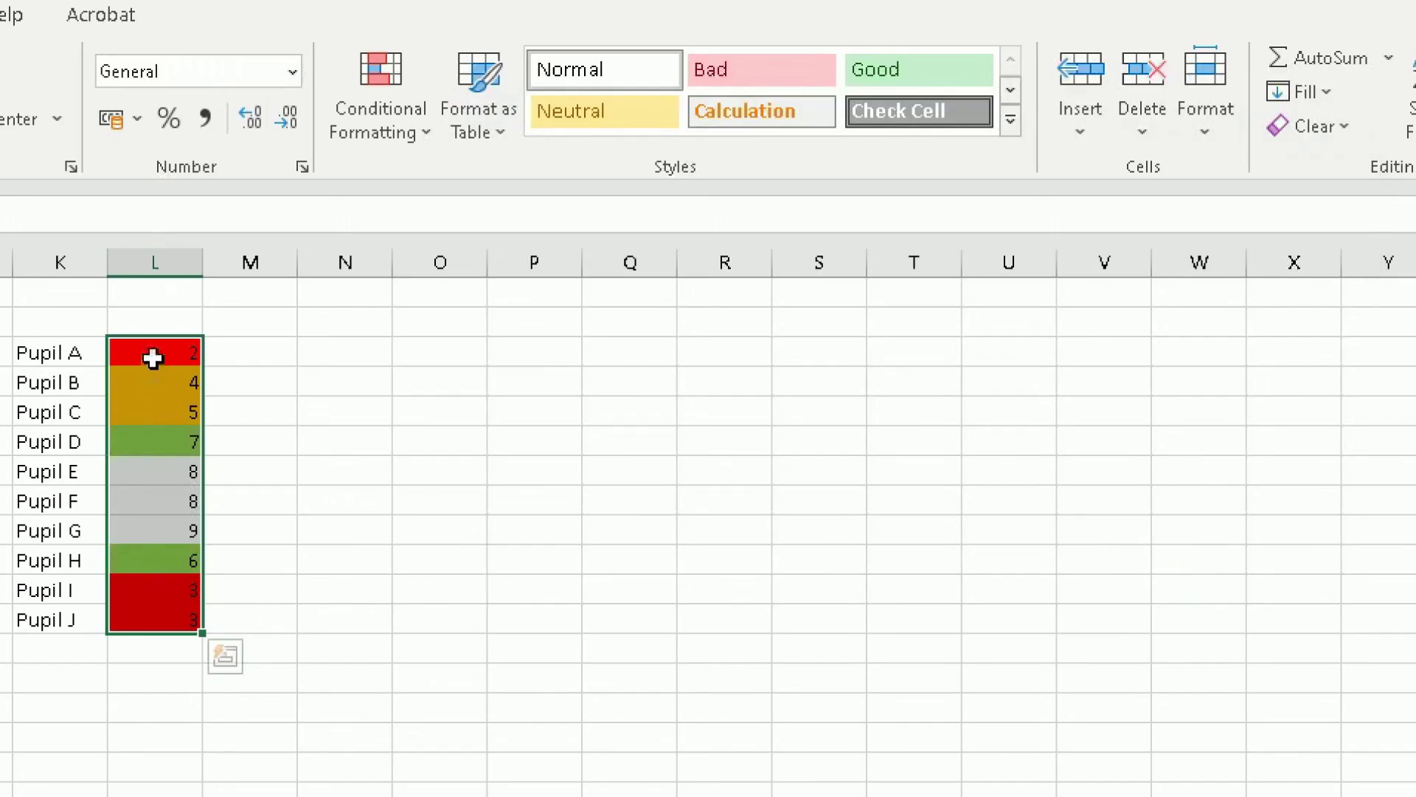
Step: Create a fourth rule for the same scores, of type Format only cells that contain, with Cell Value greater than 7
click(379, 126)
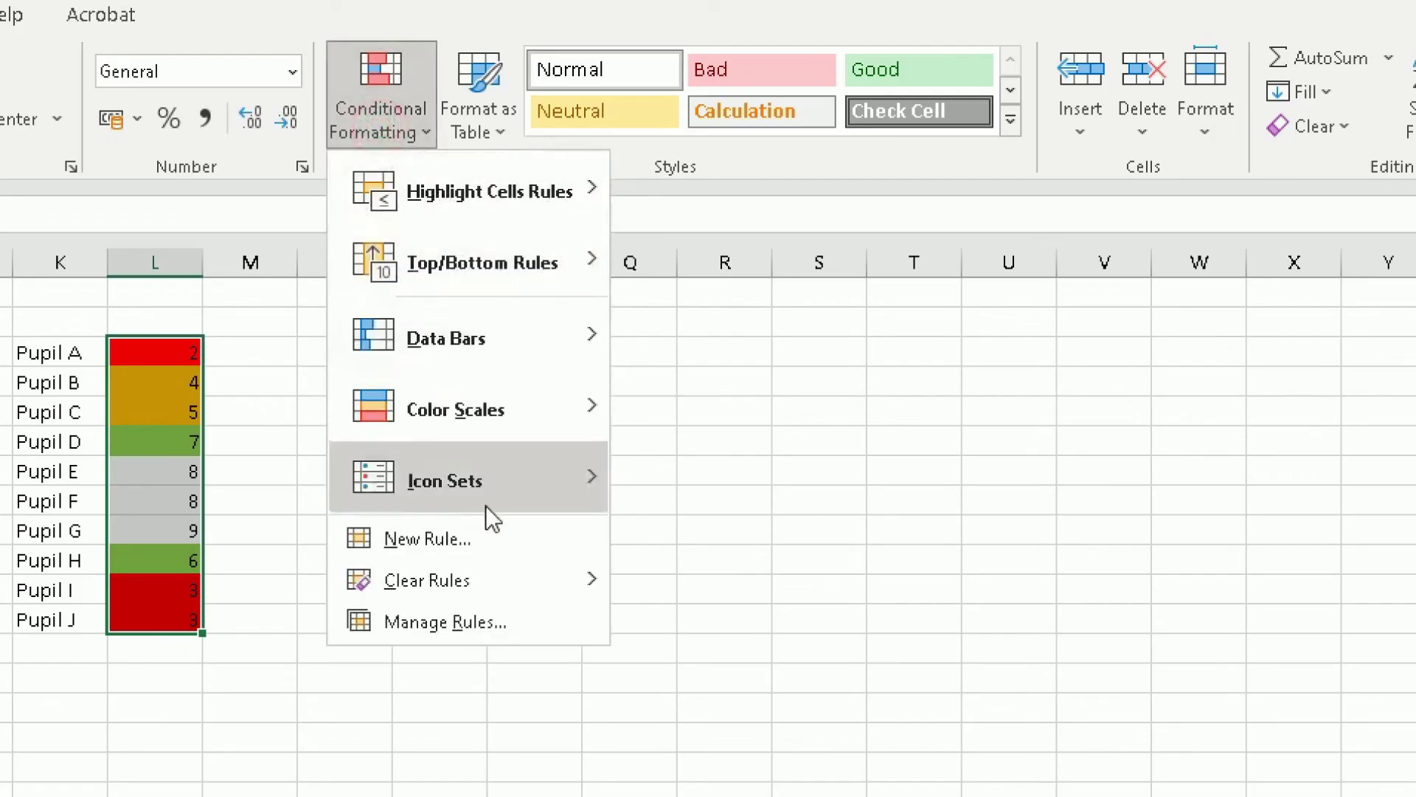
click(479, 537)
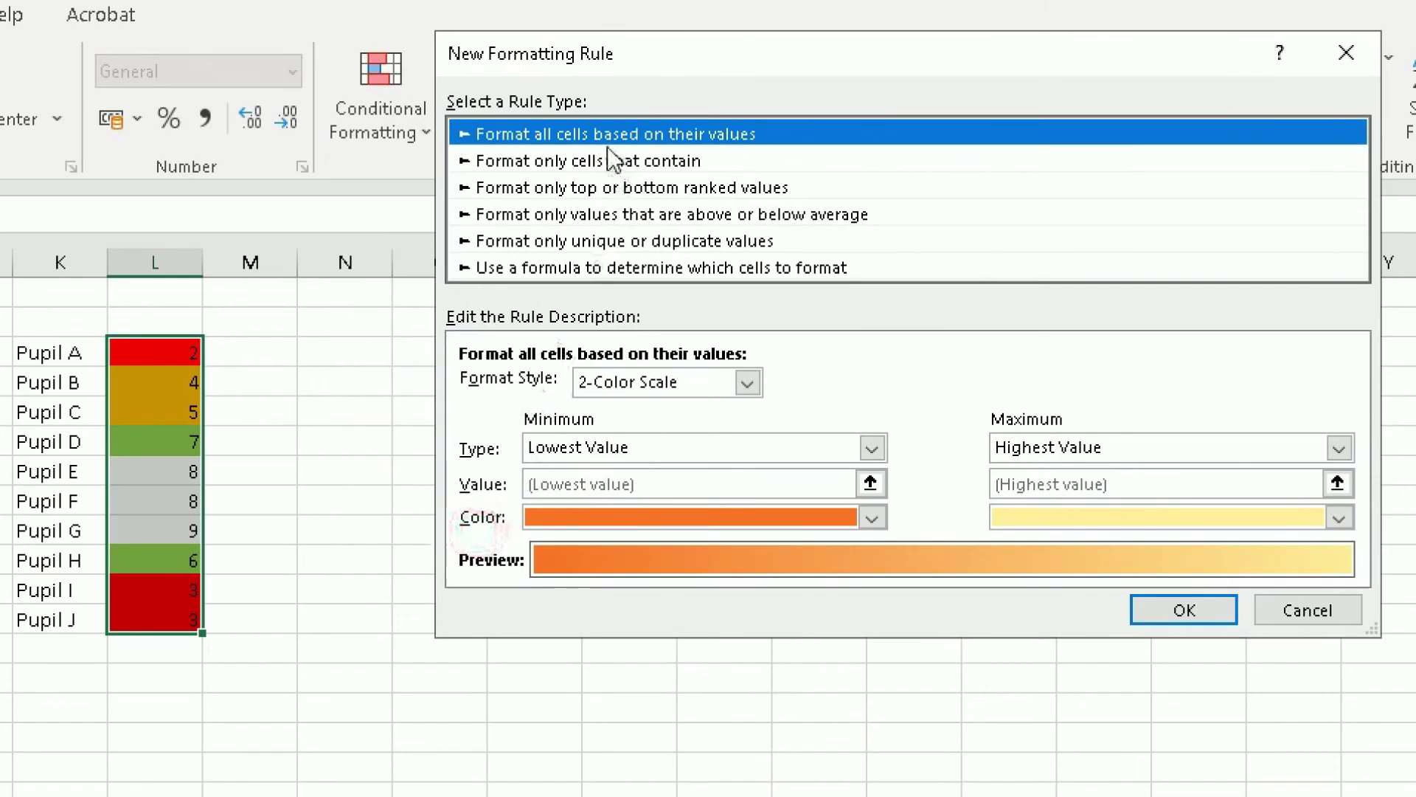
click(594, 159)
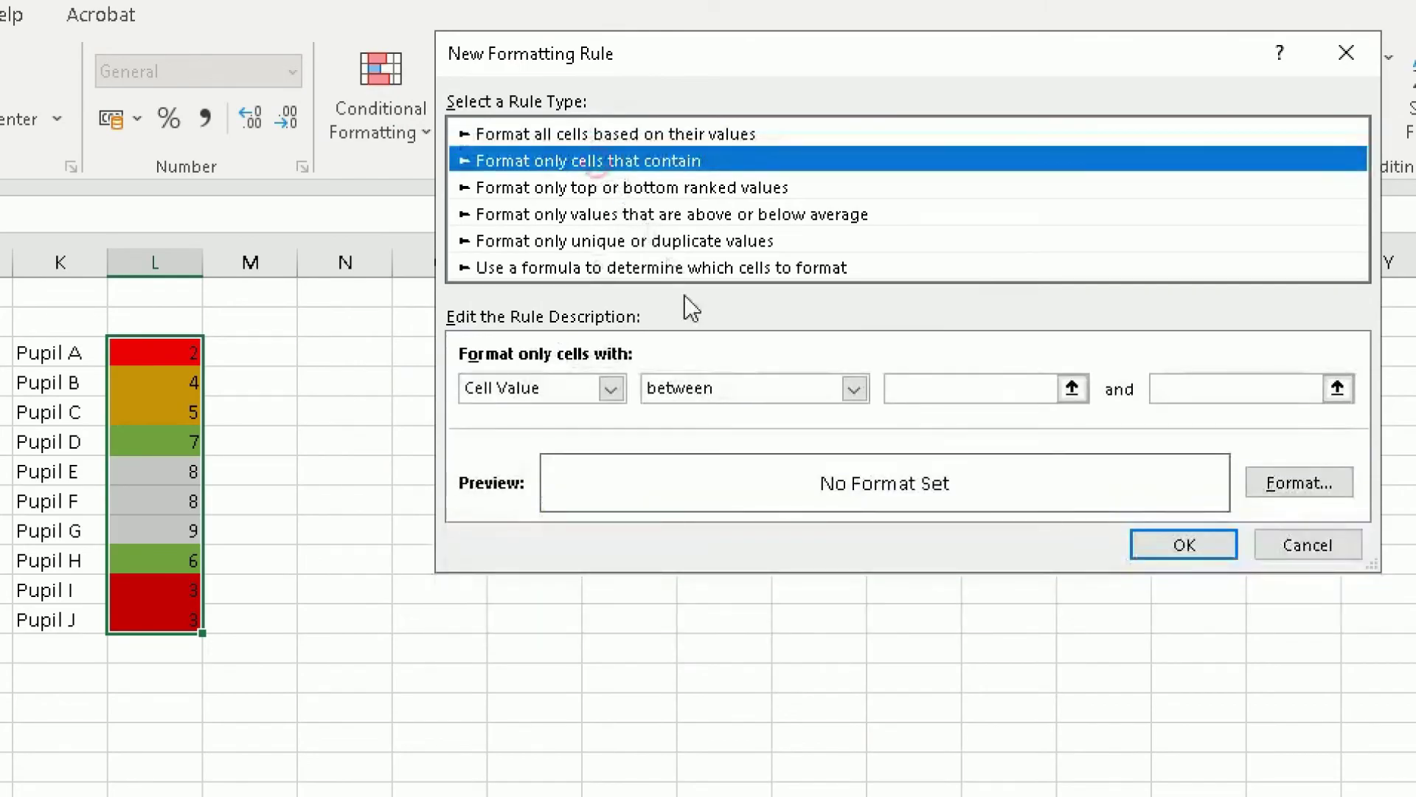
click(854, 389)
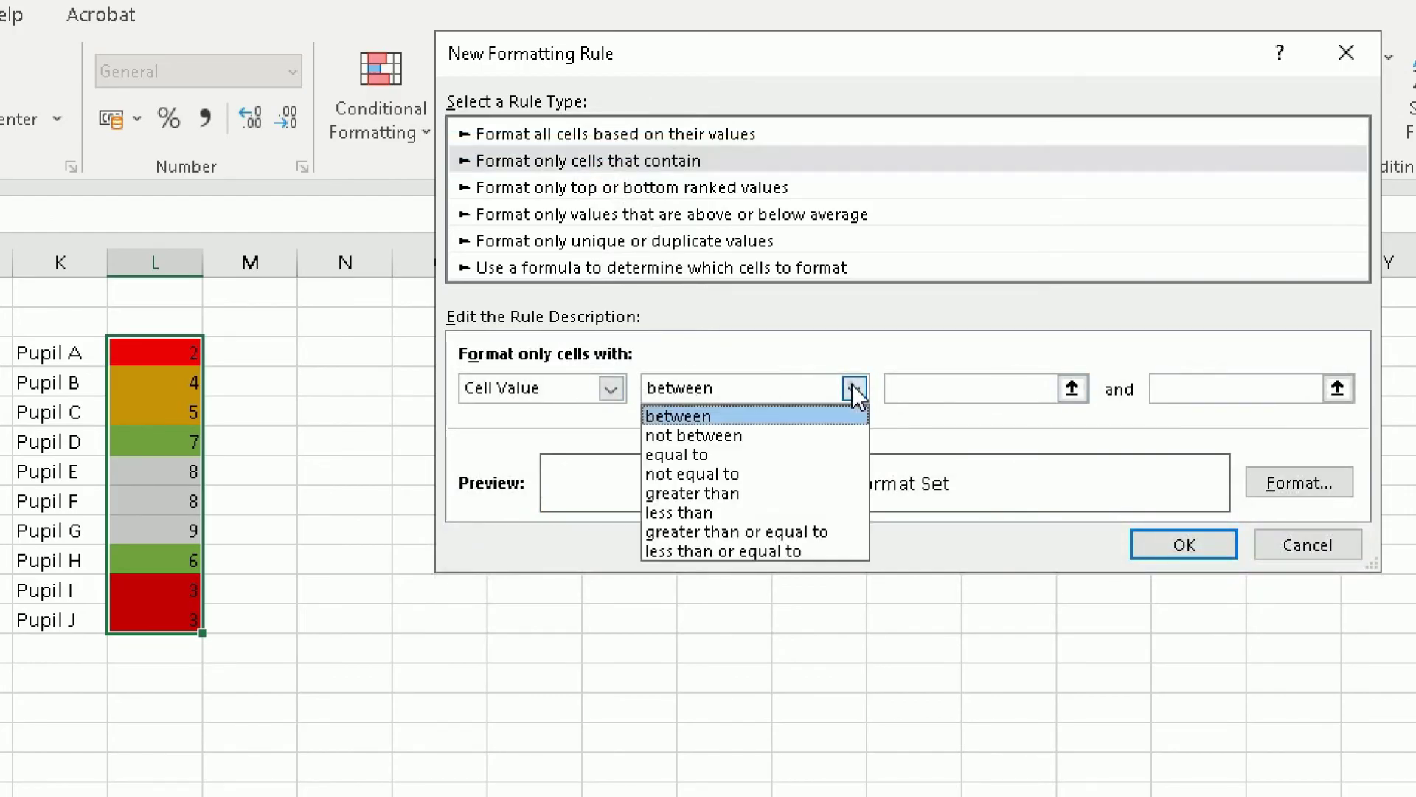
click(736, 502)
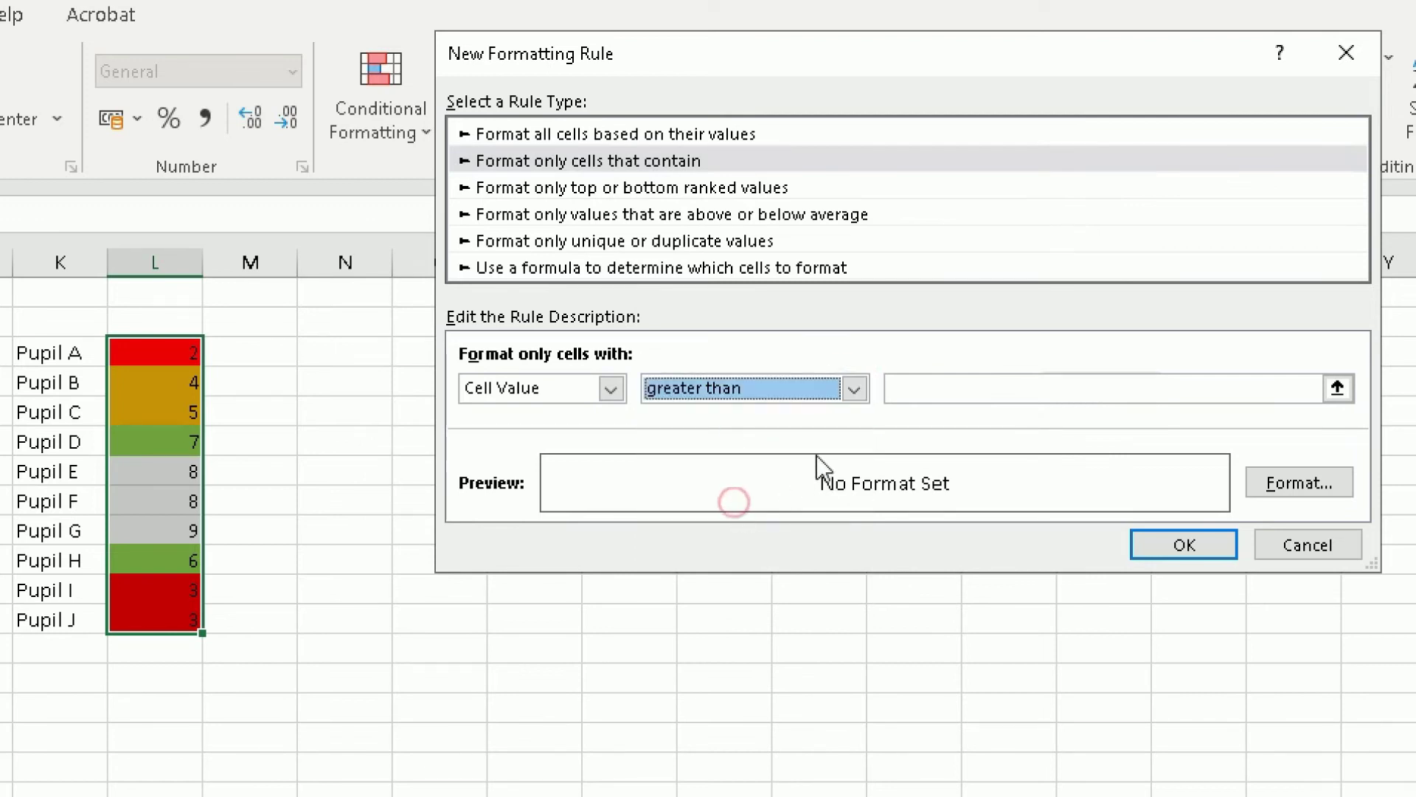
click(923, 390)
text(7)
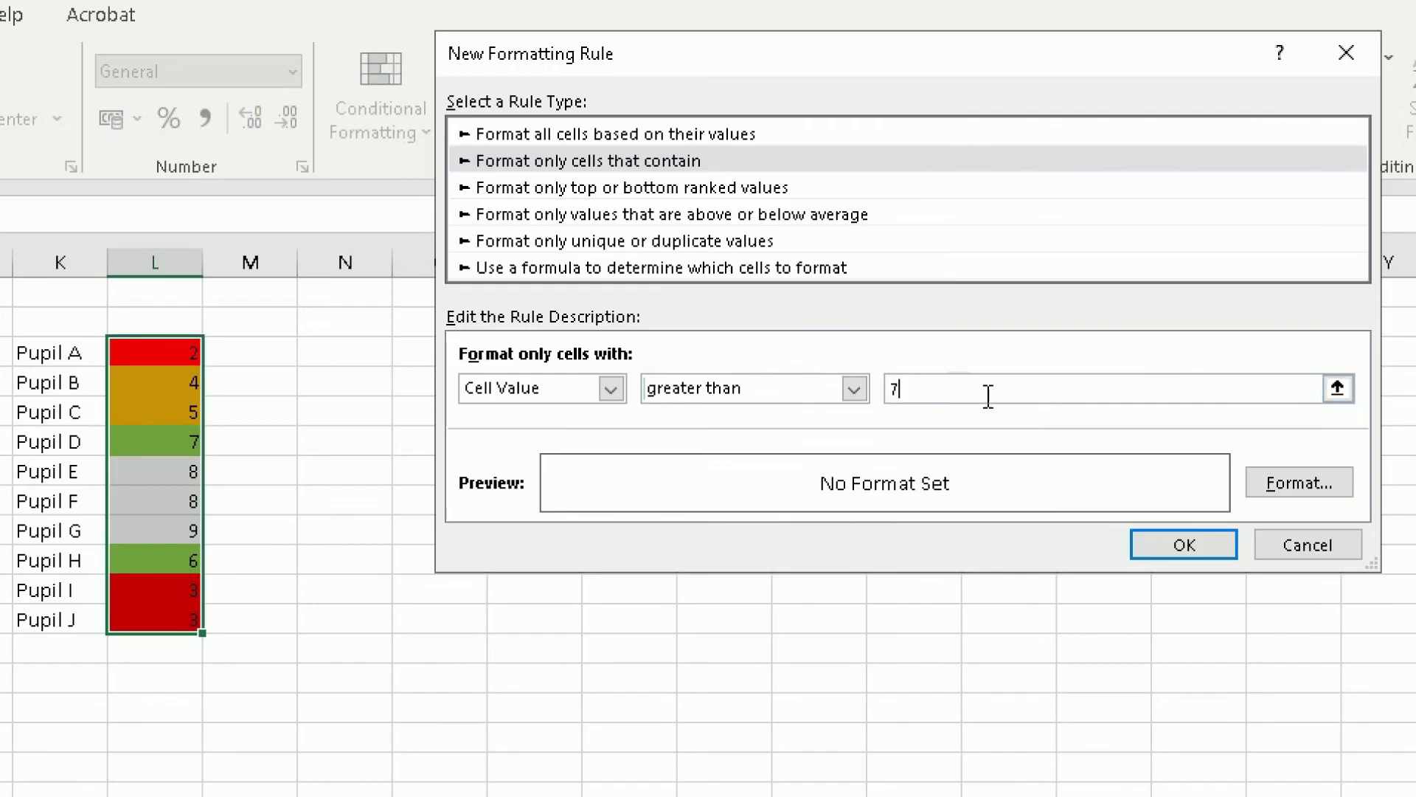
Step: Give the greater-than rule a darker green background fill, apply it to the scores and deselect them
click(1263, 478)
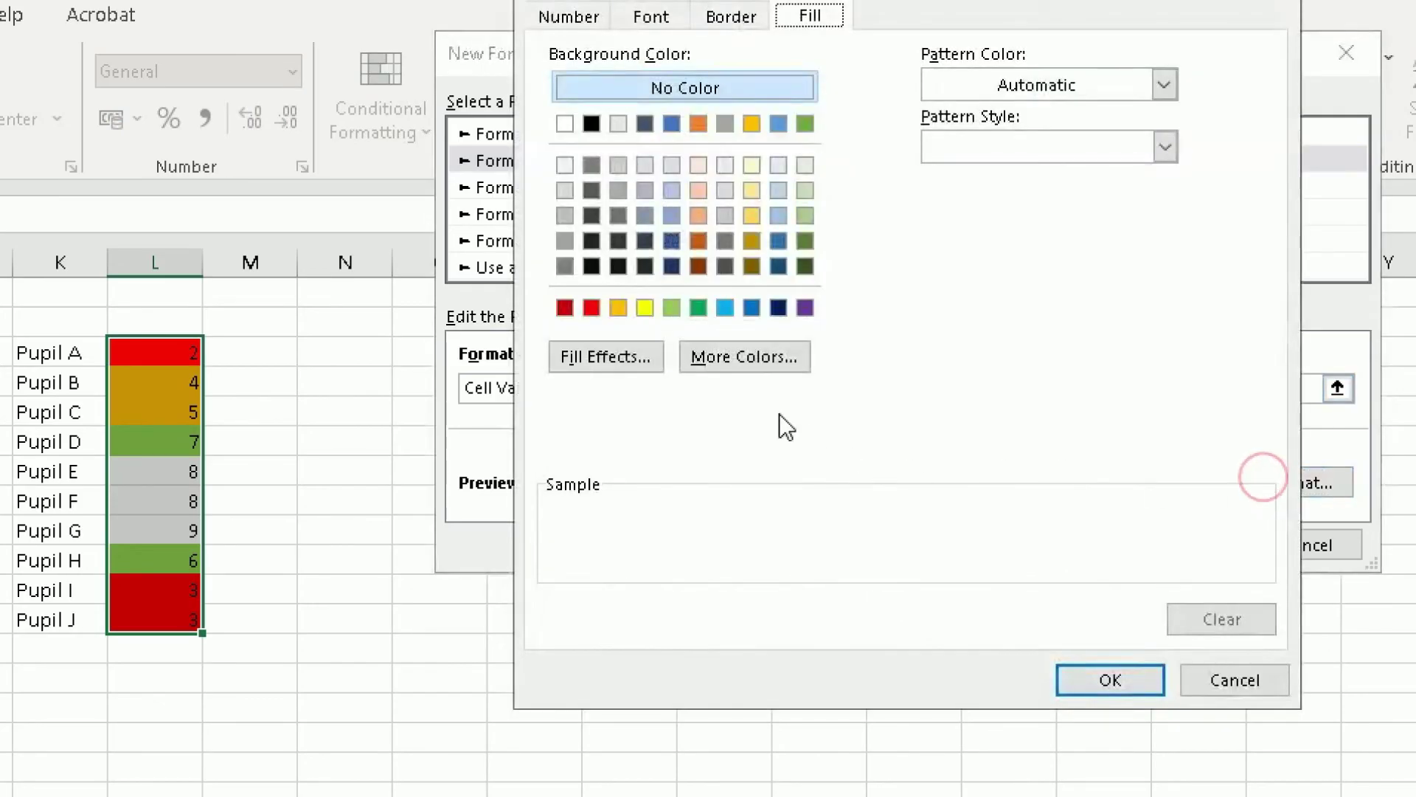
click(698, 307)
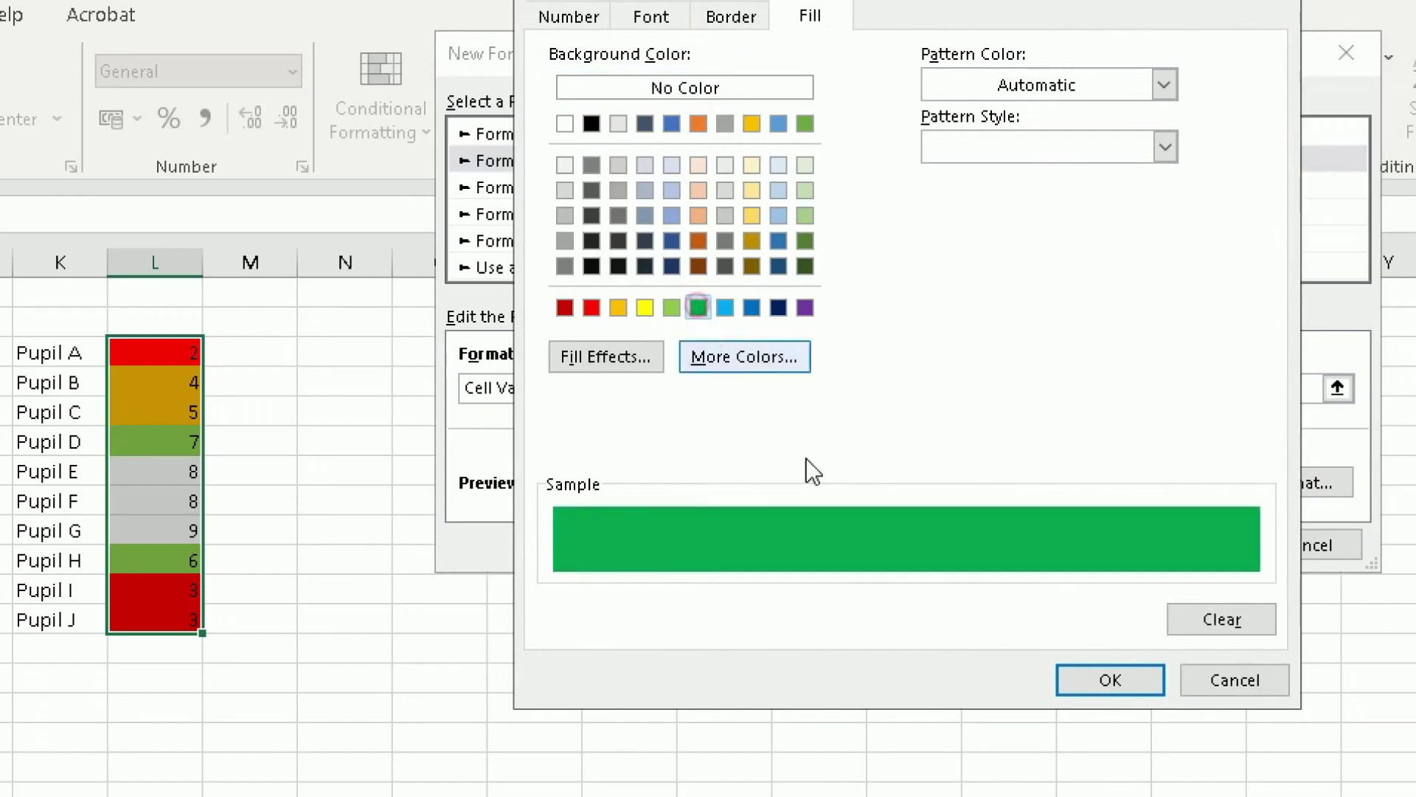
click(1106, 680)
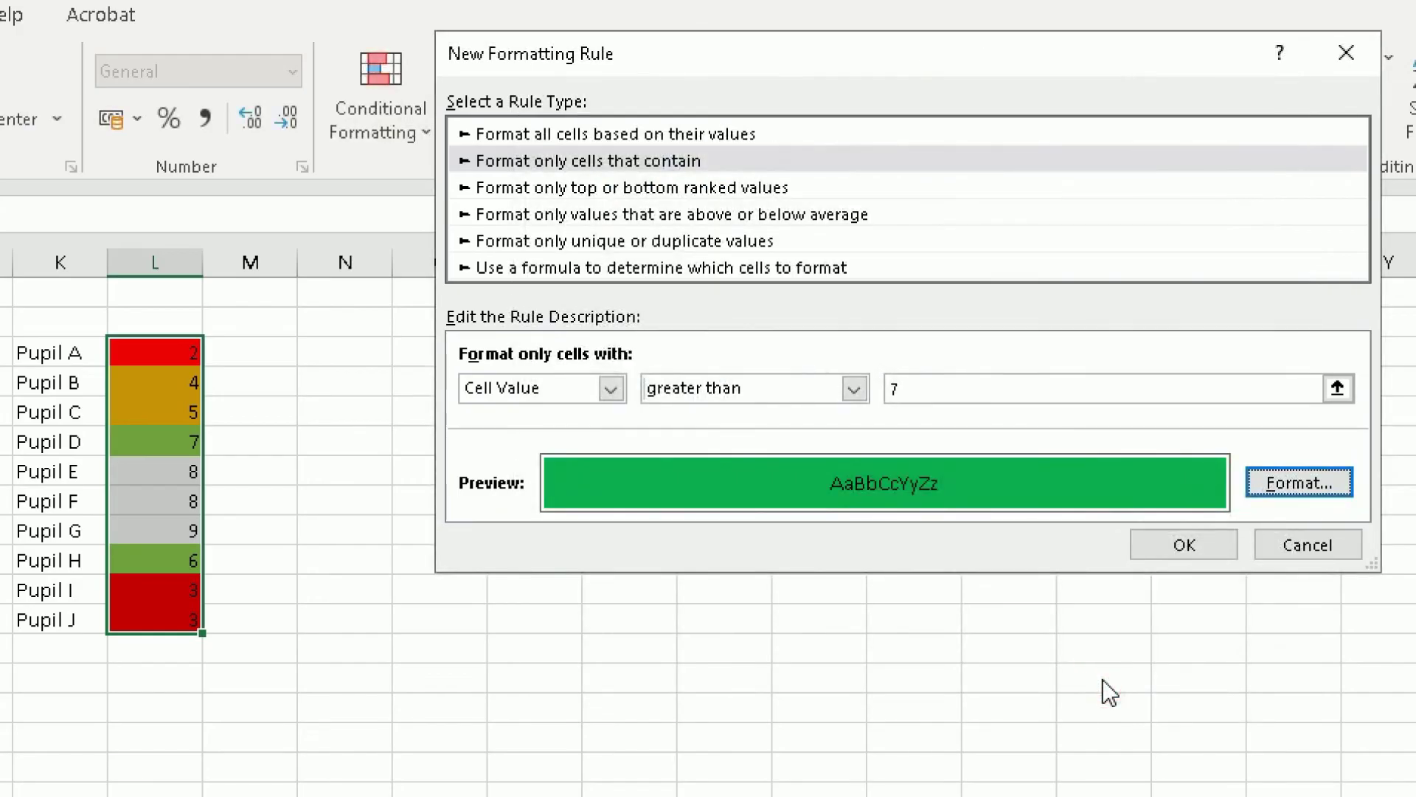
click(1180, 545)
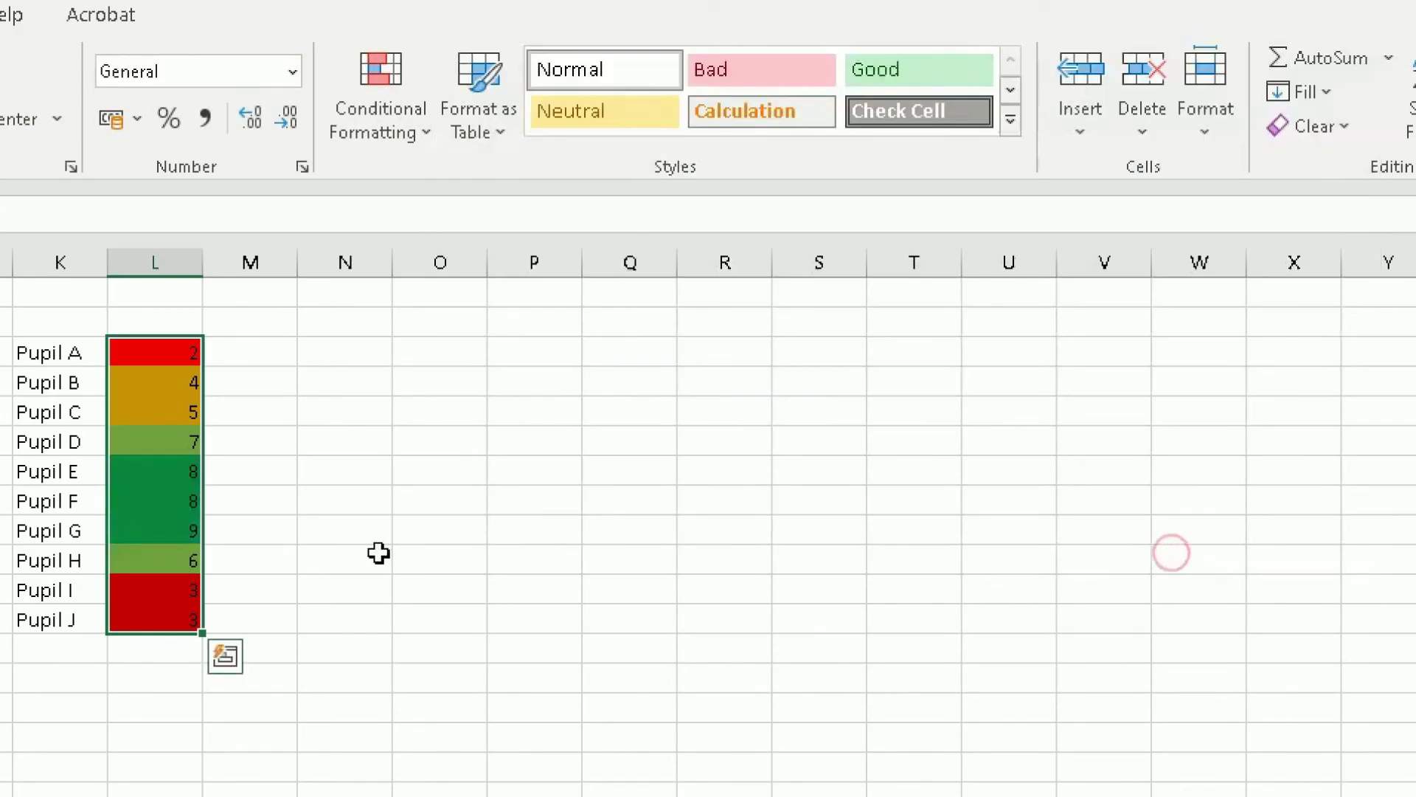
click(378, 557)
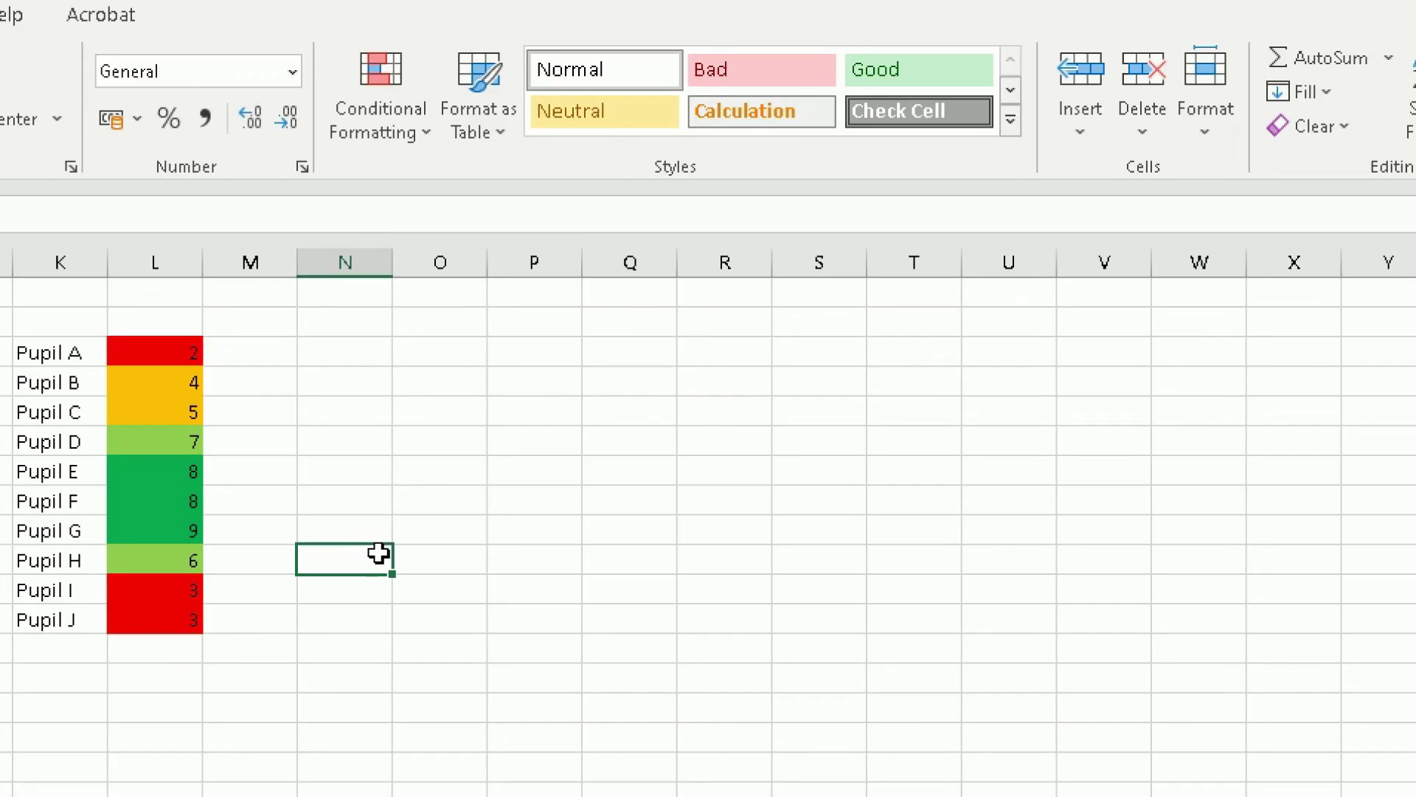
Step: Review the conditional formatting rules for L3:L12, opening the greater than 7 rule's definition and closing everything without changes
drag(143, 351, 141, 627)
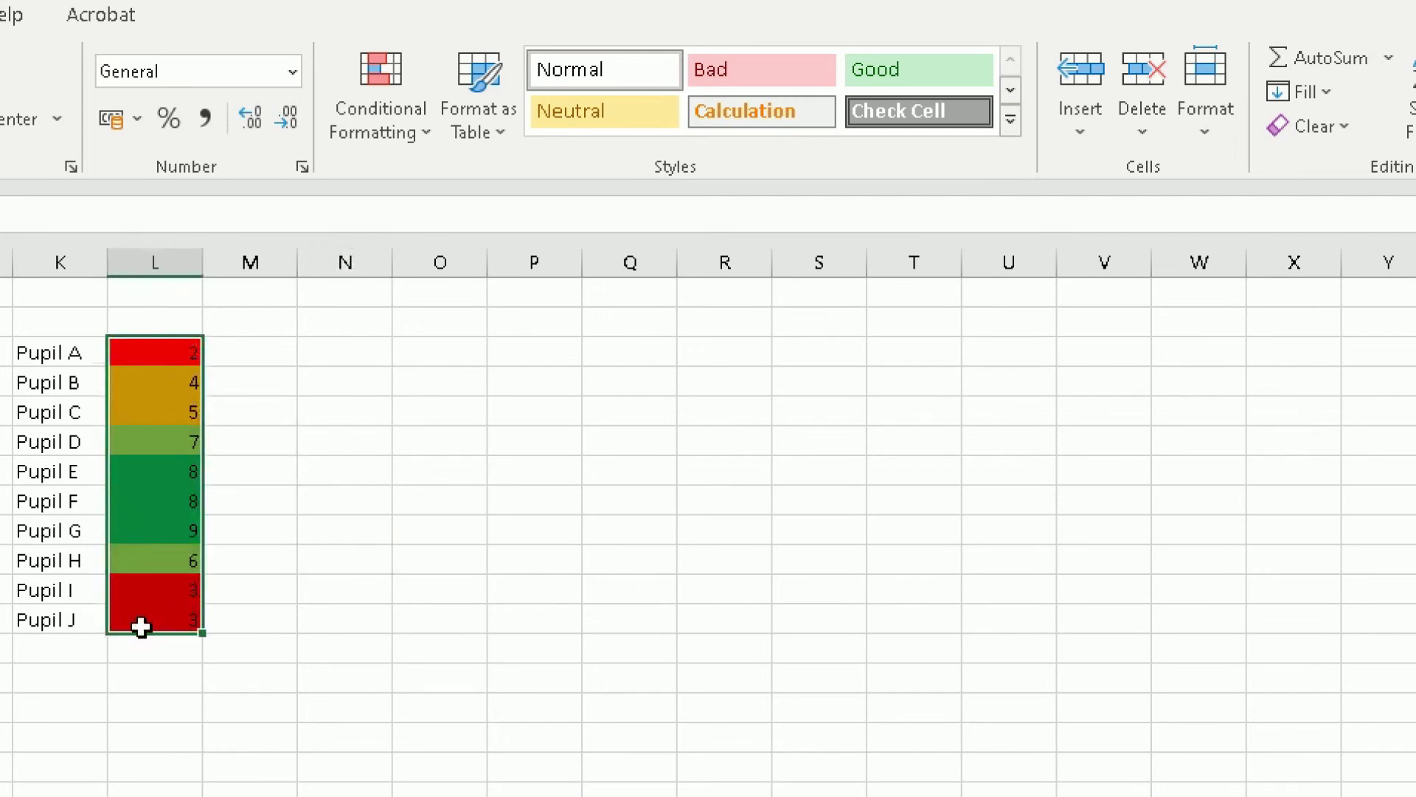
click(423, 137)
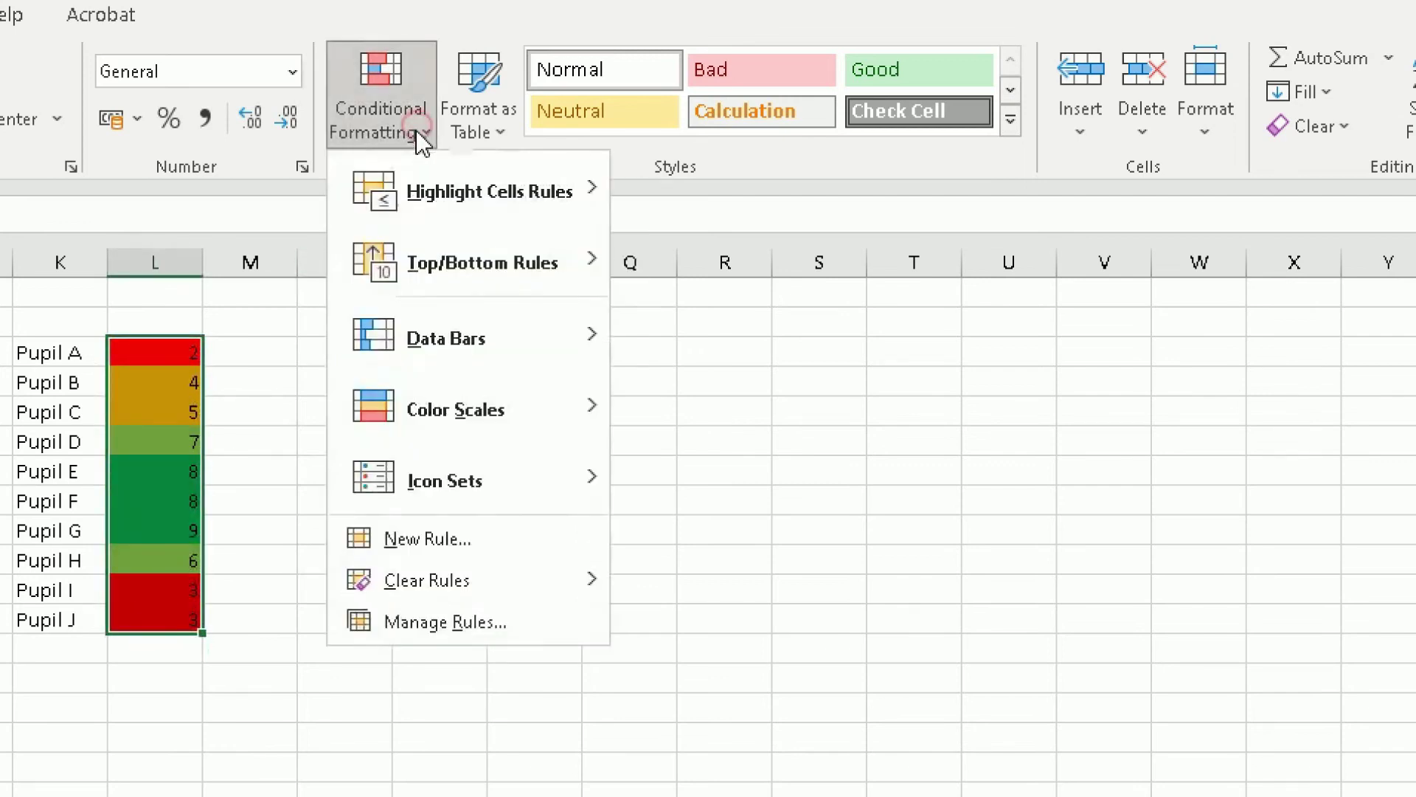
click(459, 610)
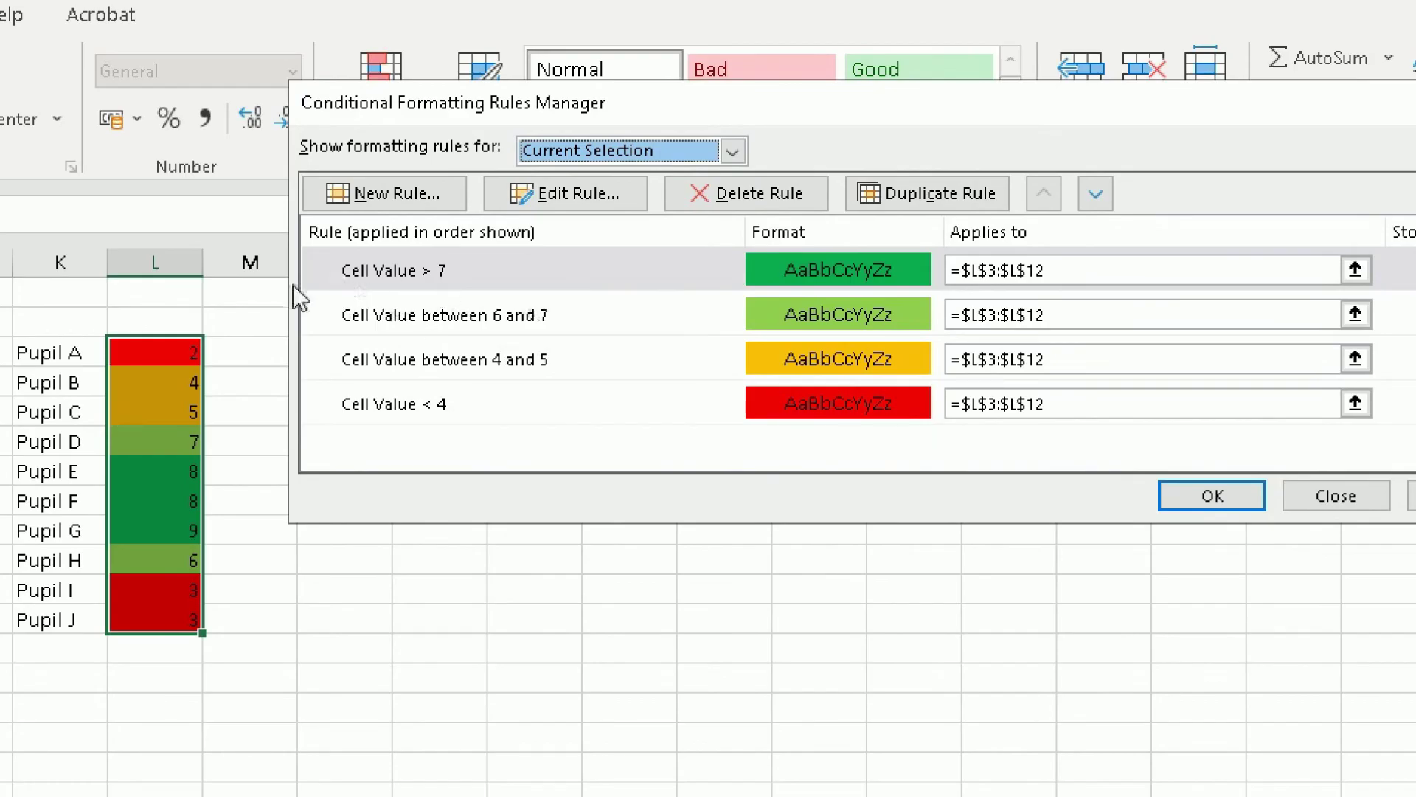
click(431, 274)
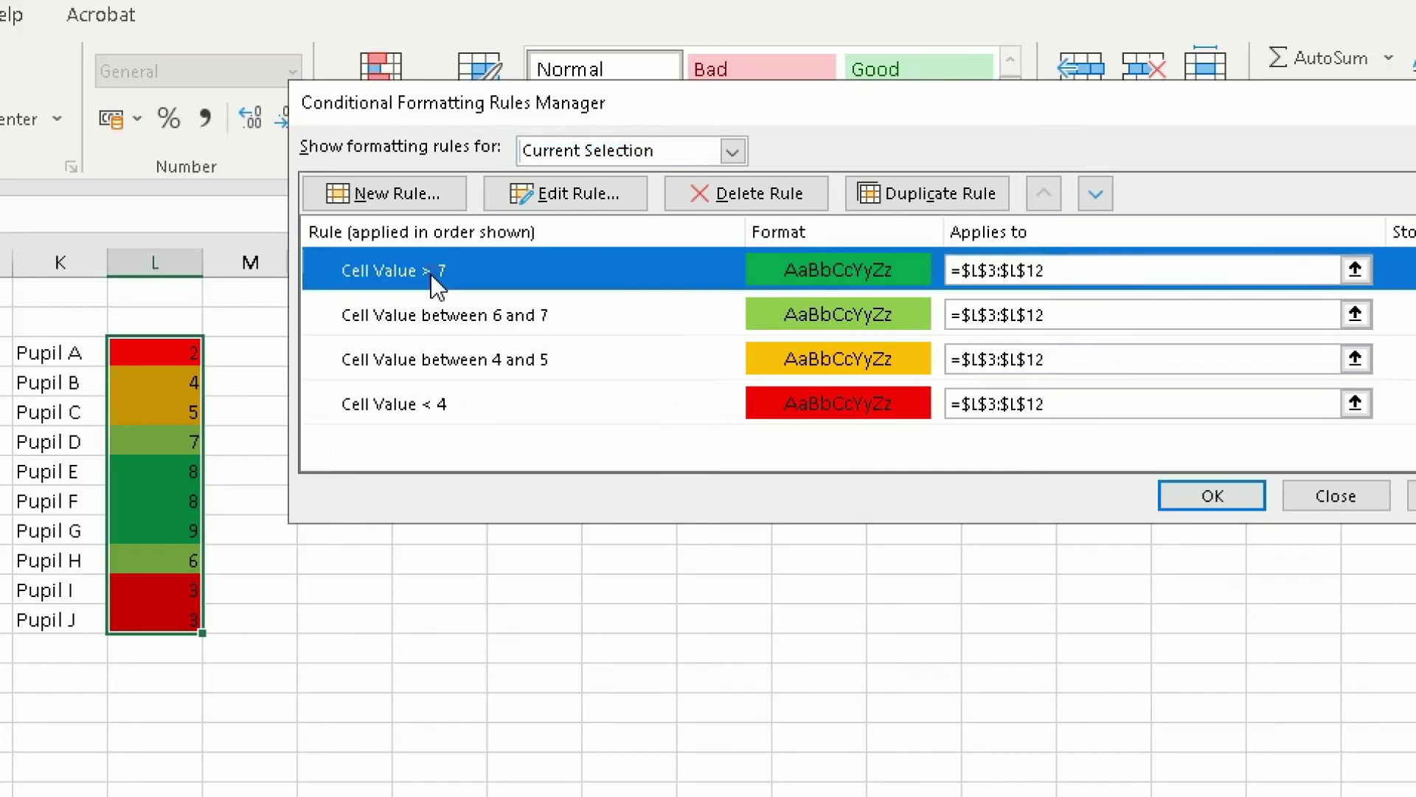
click(516, 205)
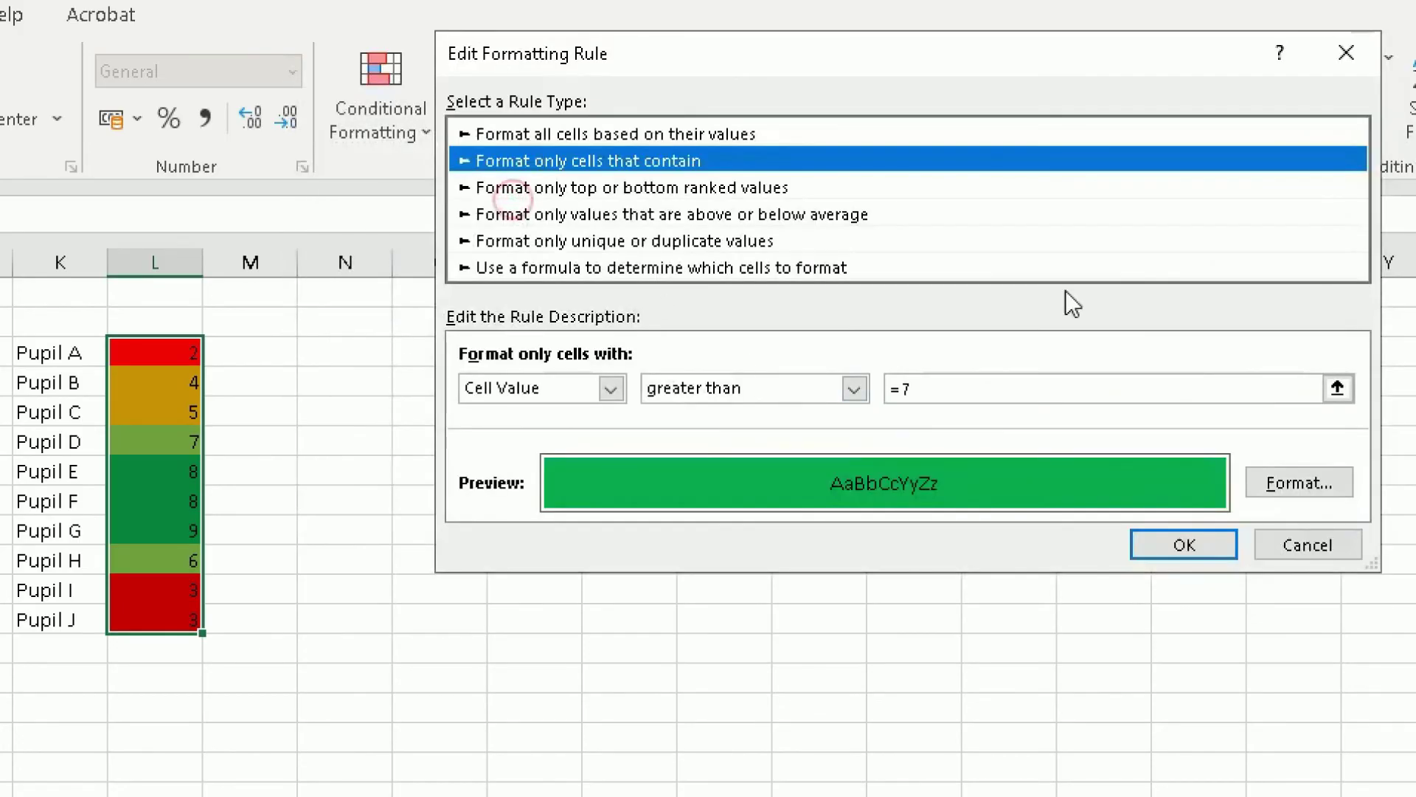
click(1281, 547)
click(1330, 501)
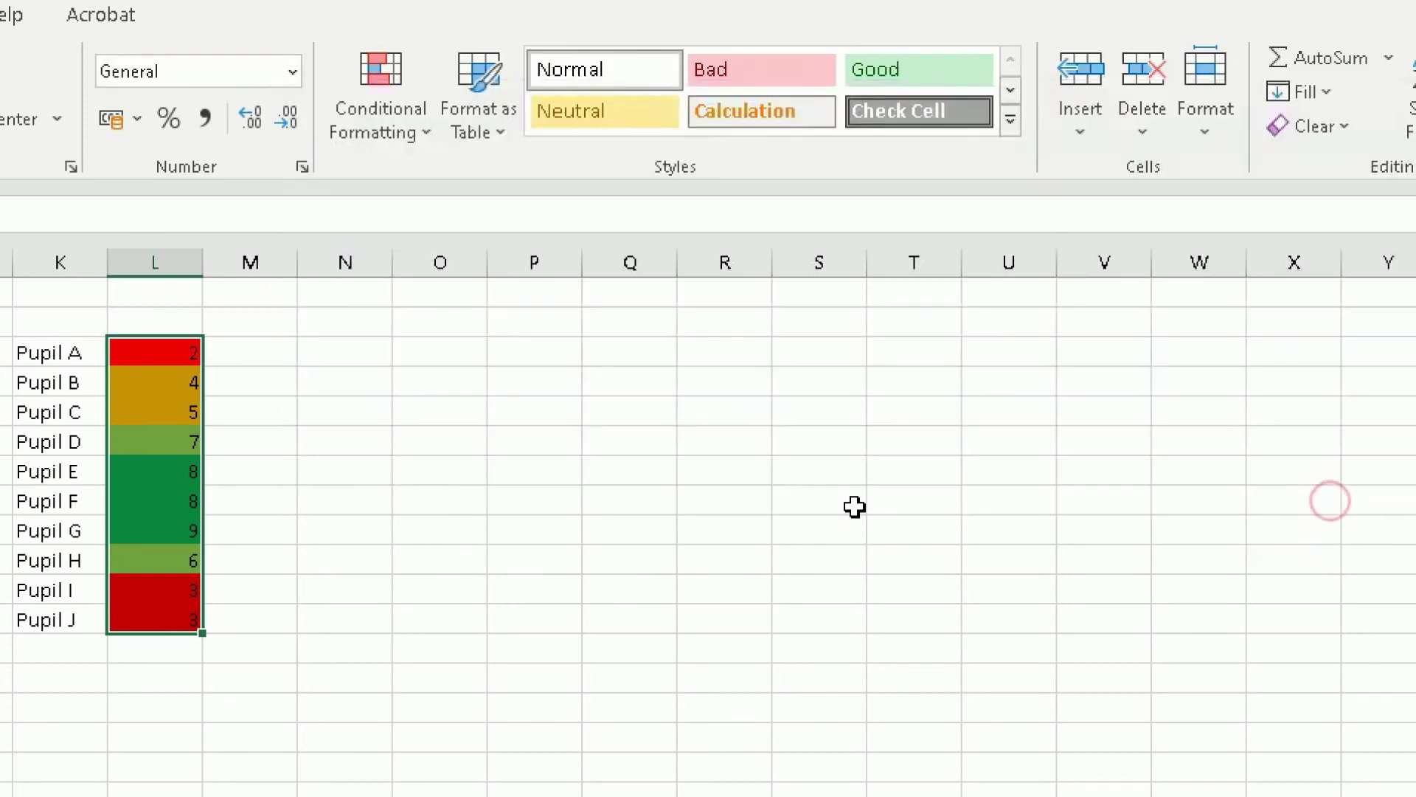
Step: Change Pupil B's score in L4 to 3 to test the colour rules
click(148, 382)
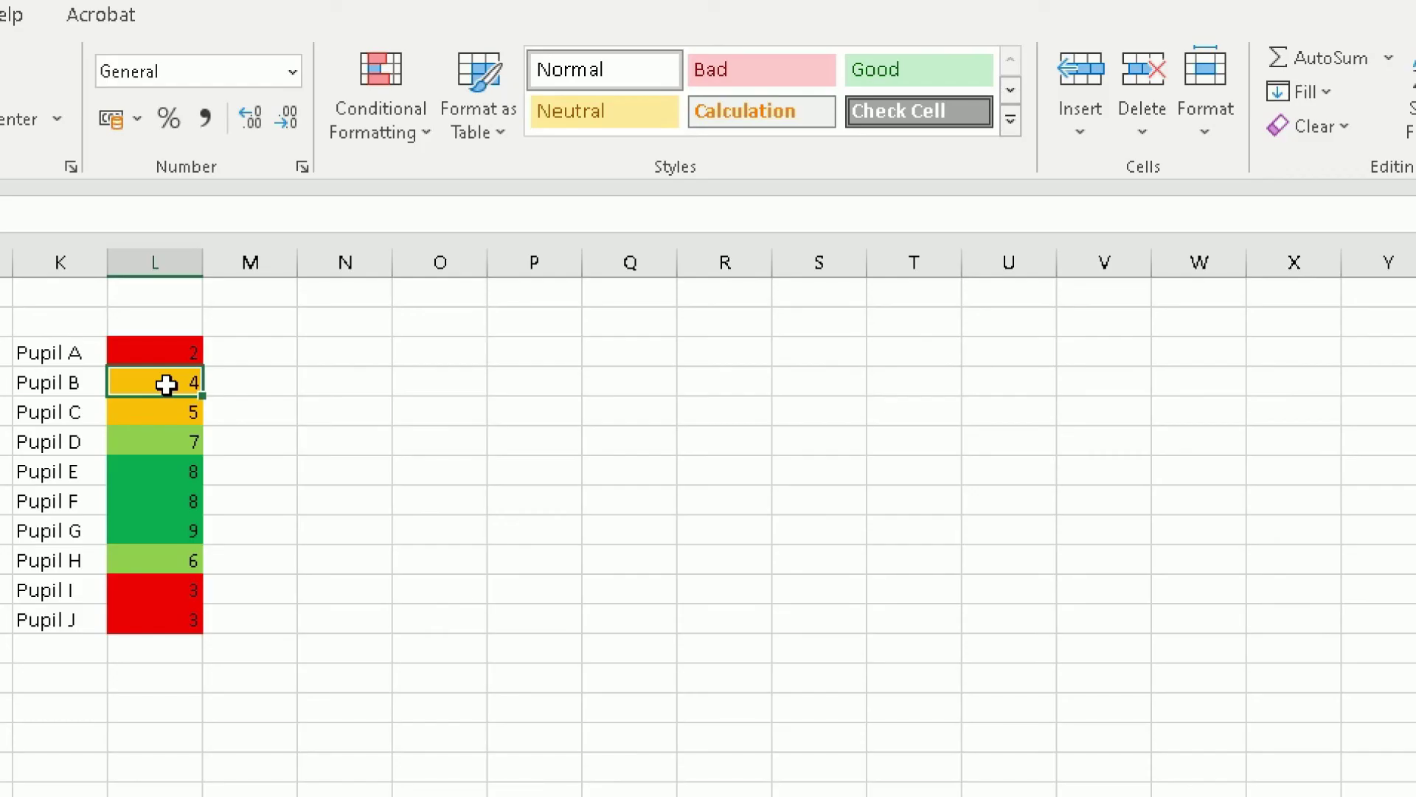
text(3)
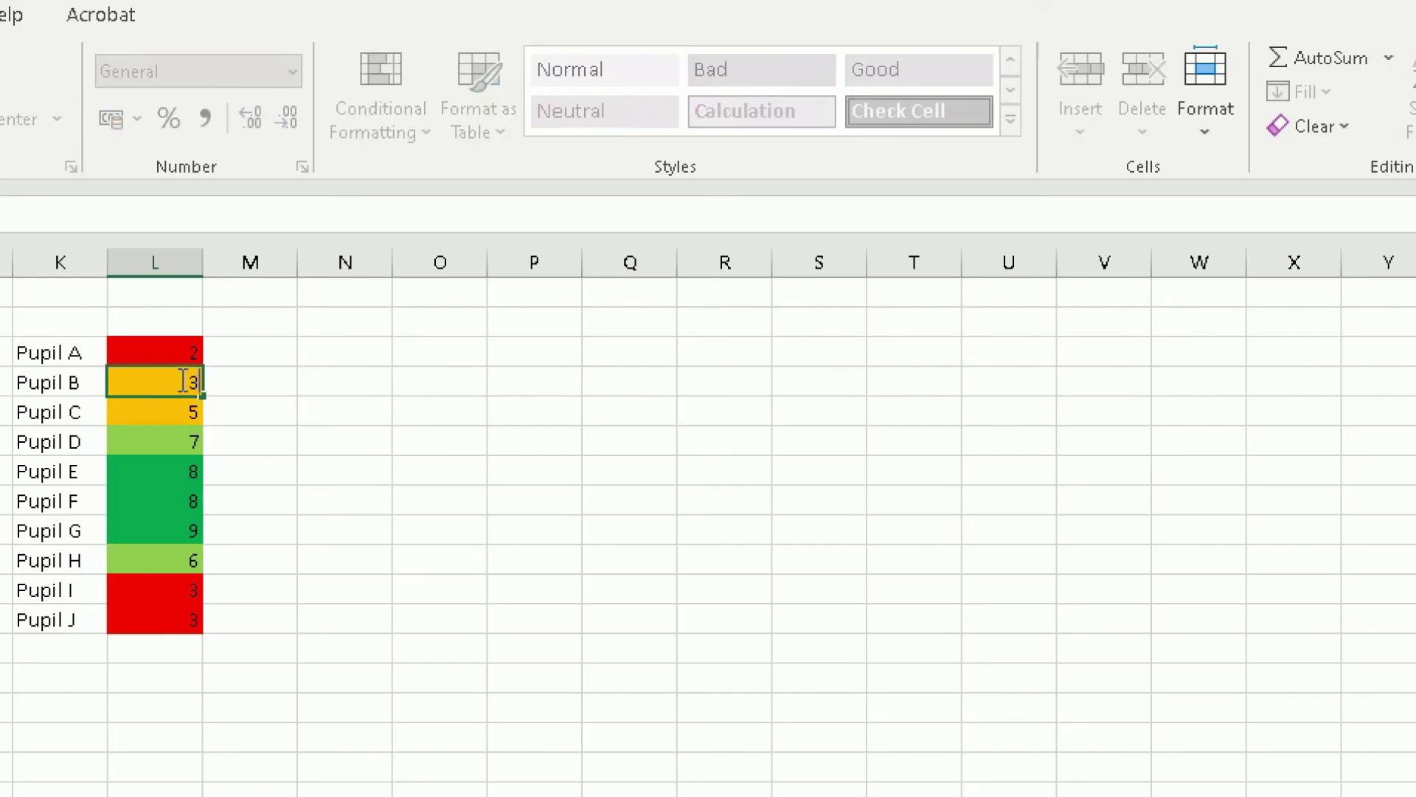
click(258, 382)
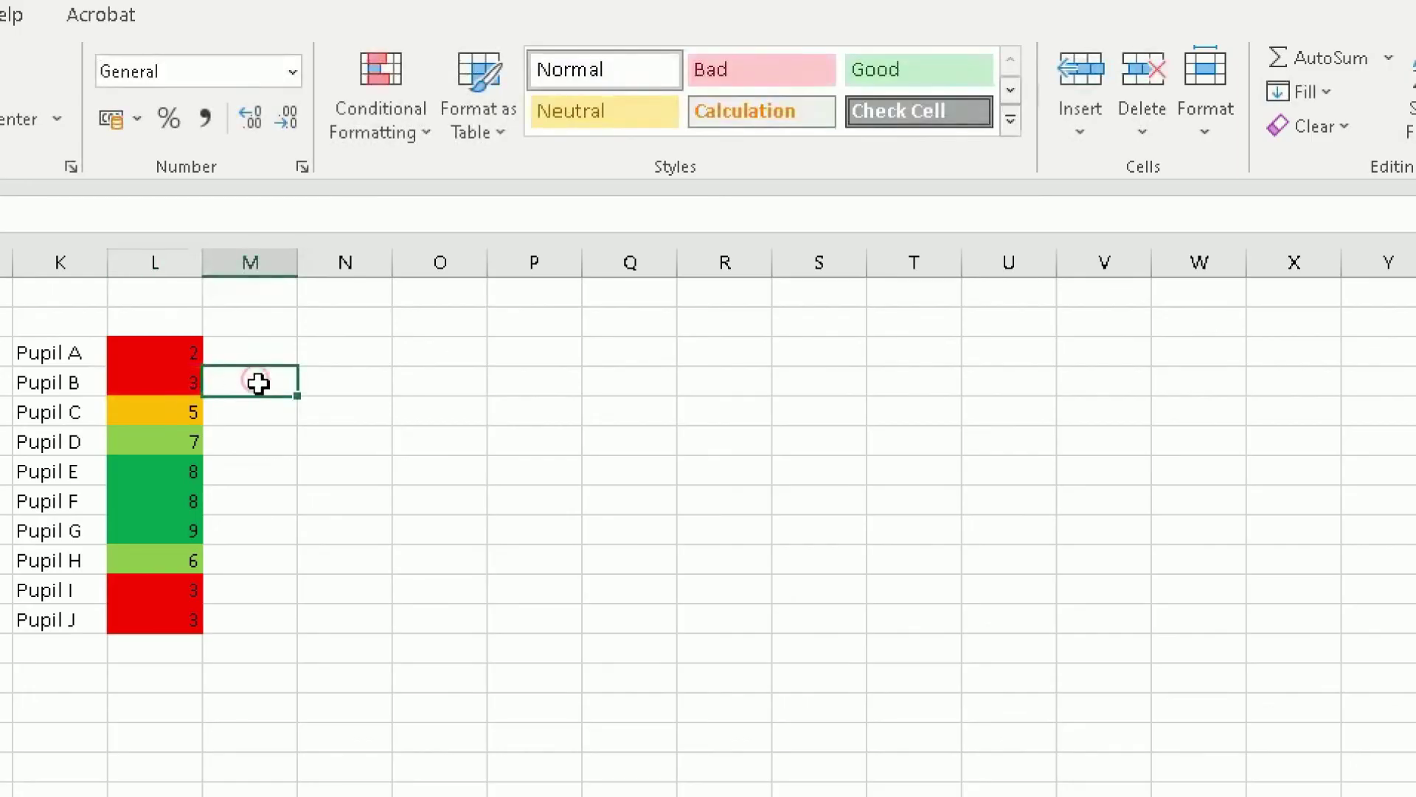
Step: Replace Pupil B's score in L4 with 9
click(169, 388)
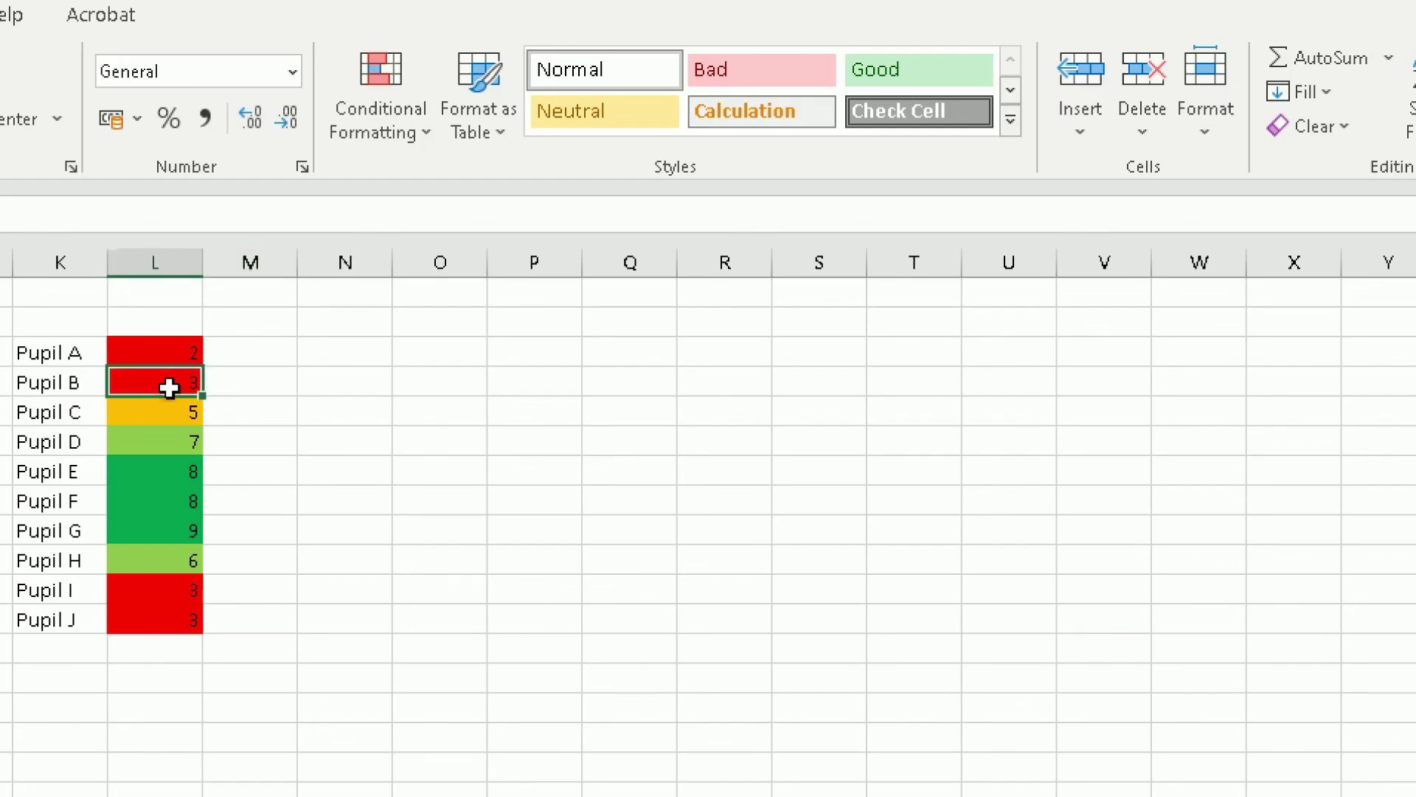
double_click(169, 387)
key(BackSpace)
text(9)
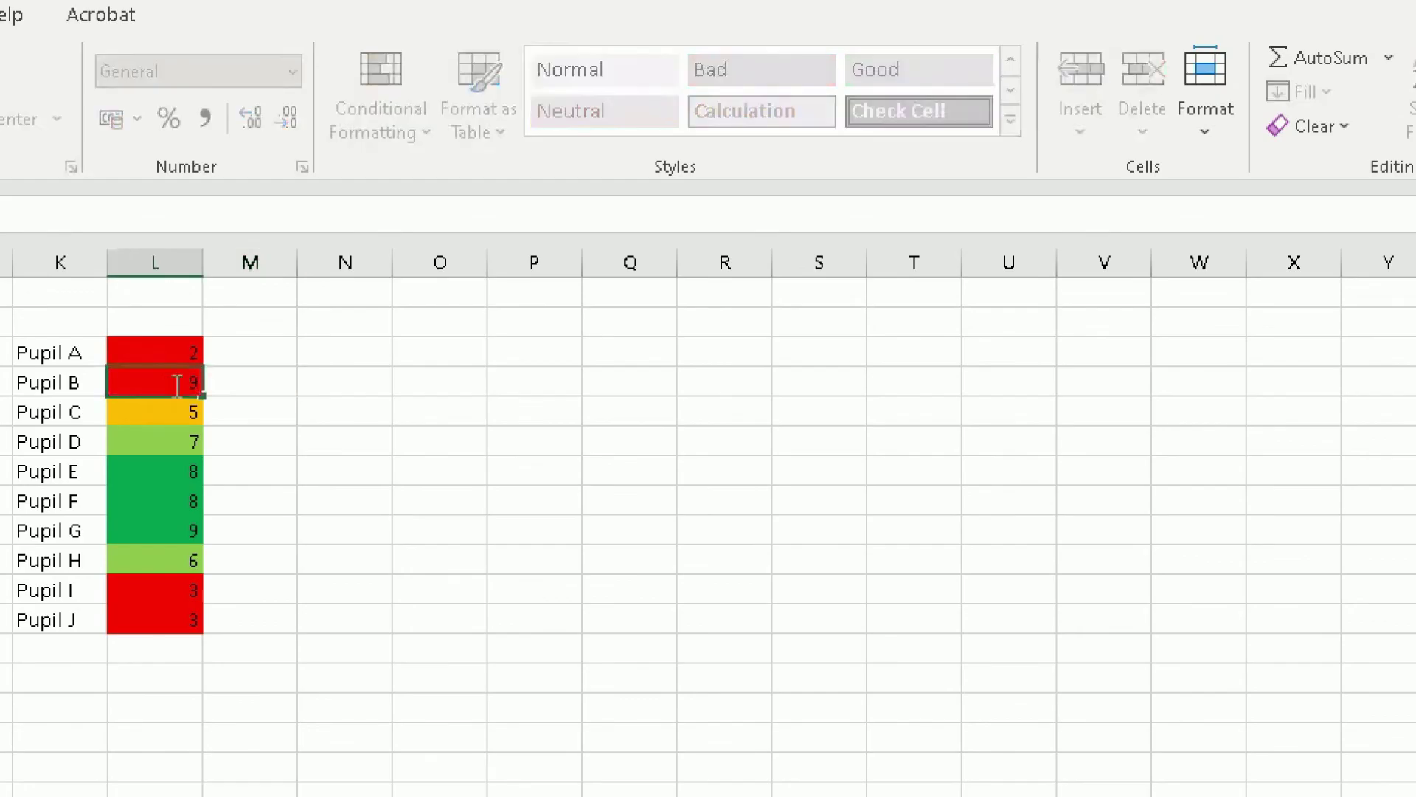
click(259, 383)
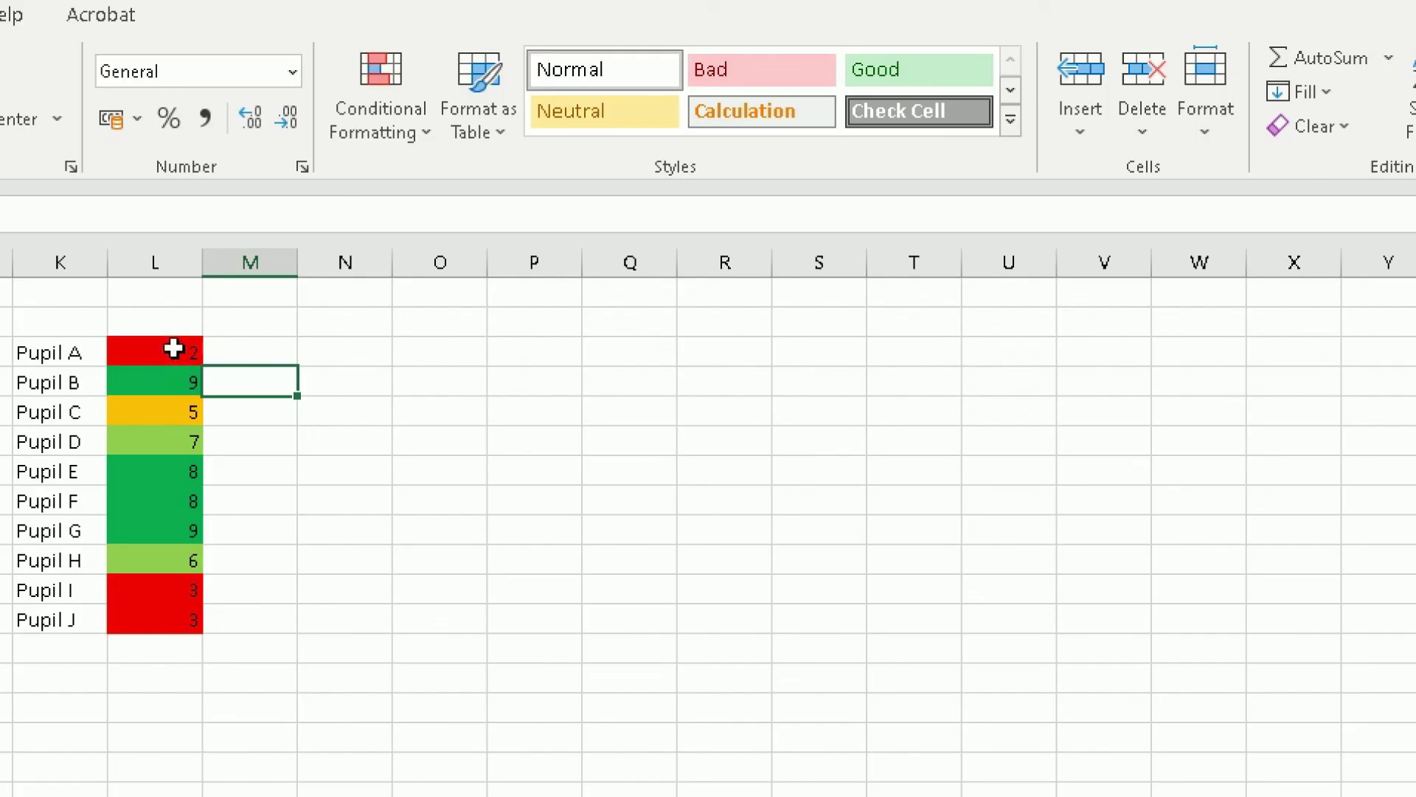
Step: Select the scores in L3:L12 and clear the conditional formatting rules from the entire sheet
drag(173, 348, 175, 620)
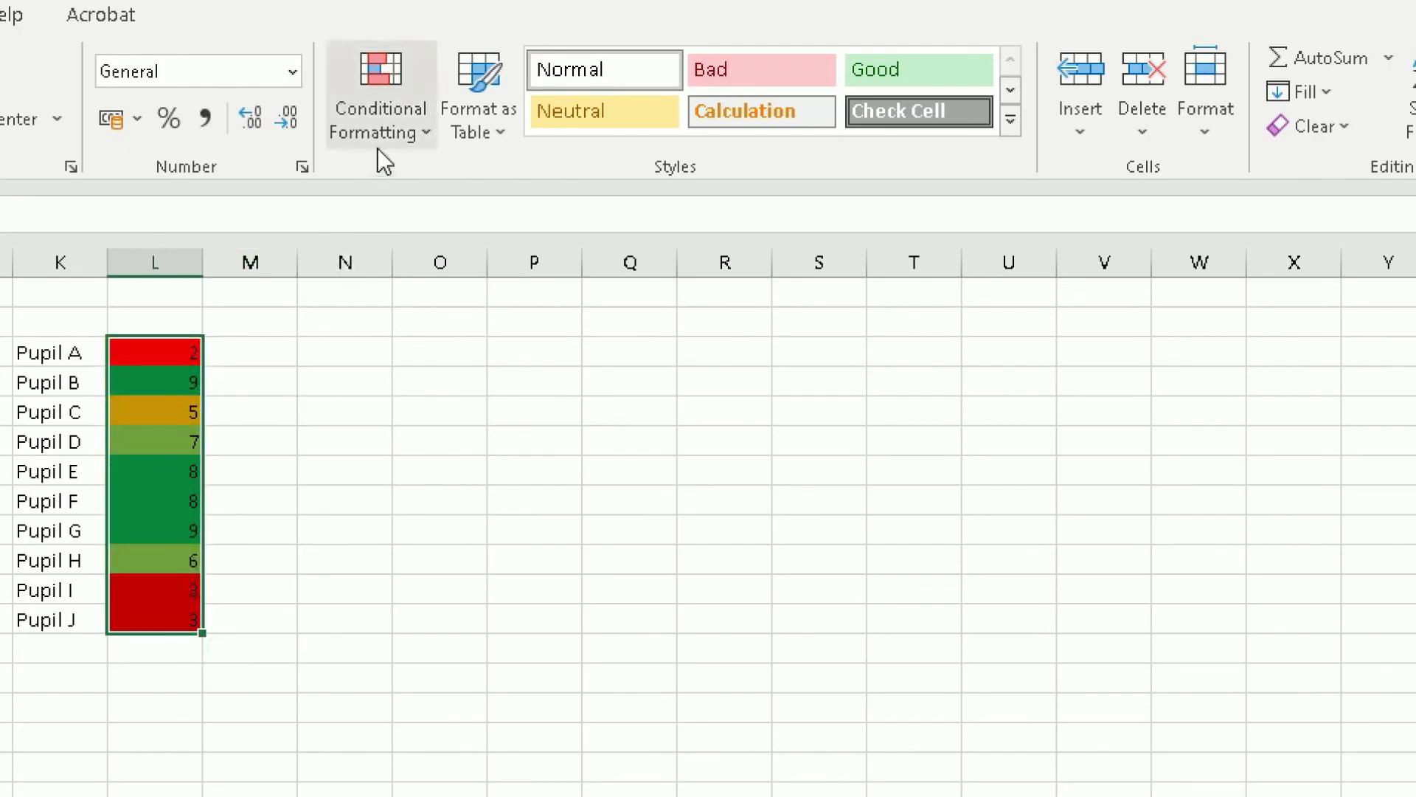
click(411, 131)
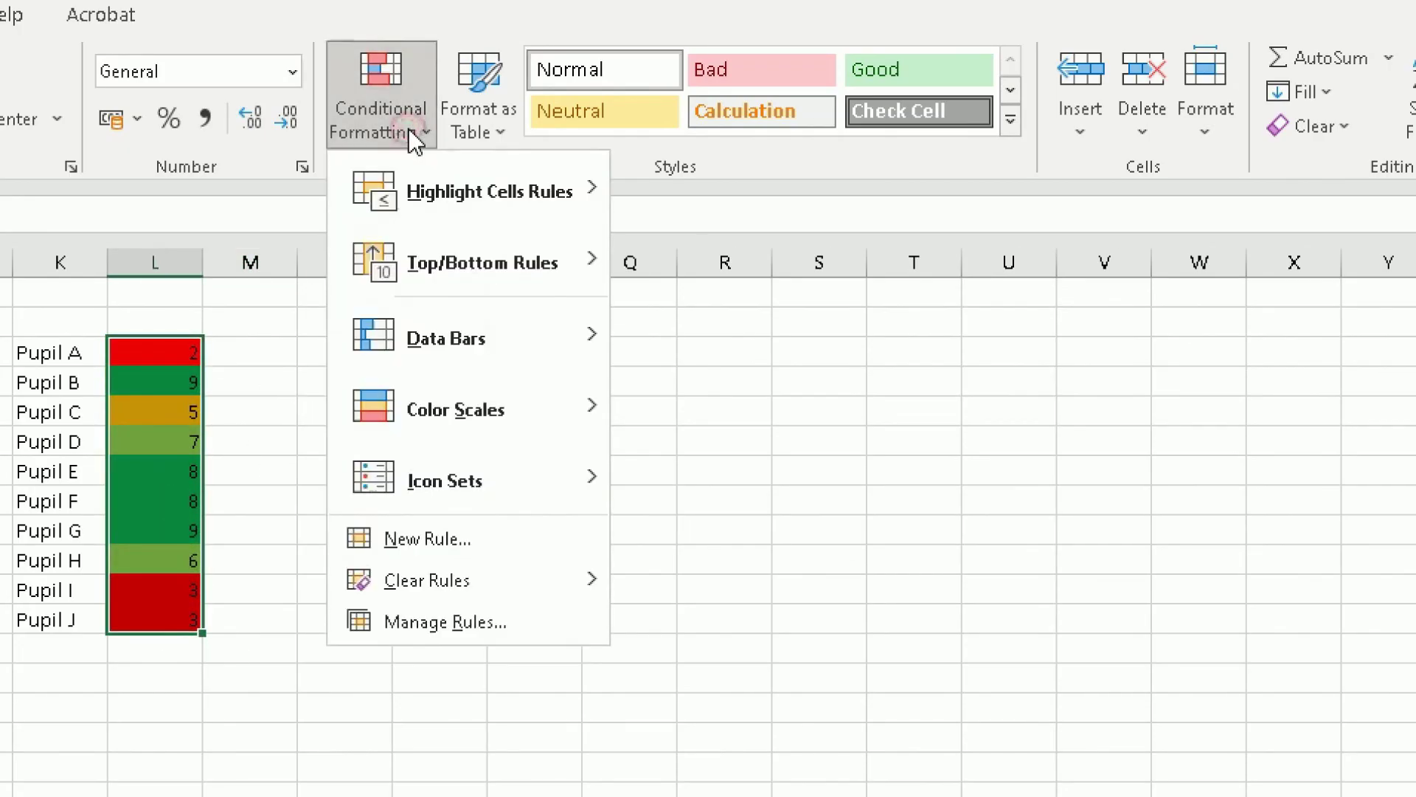
mouse_move(455, 579)
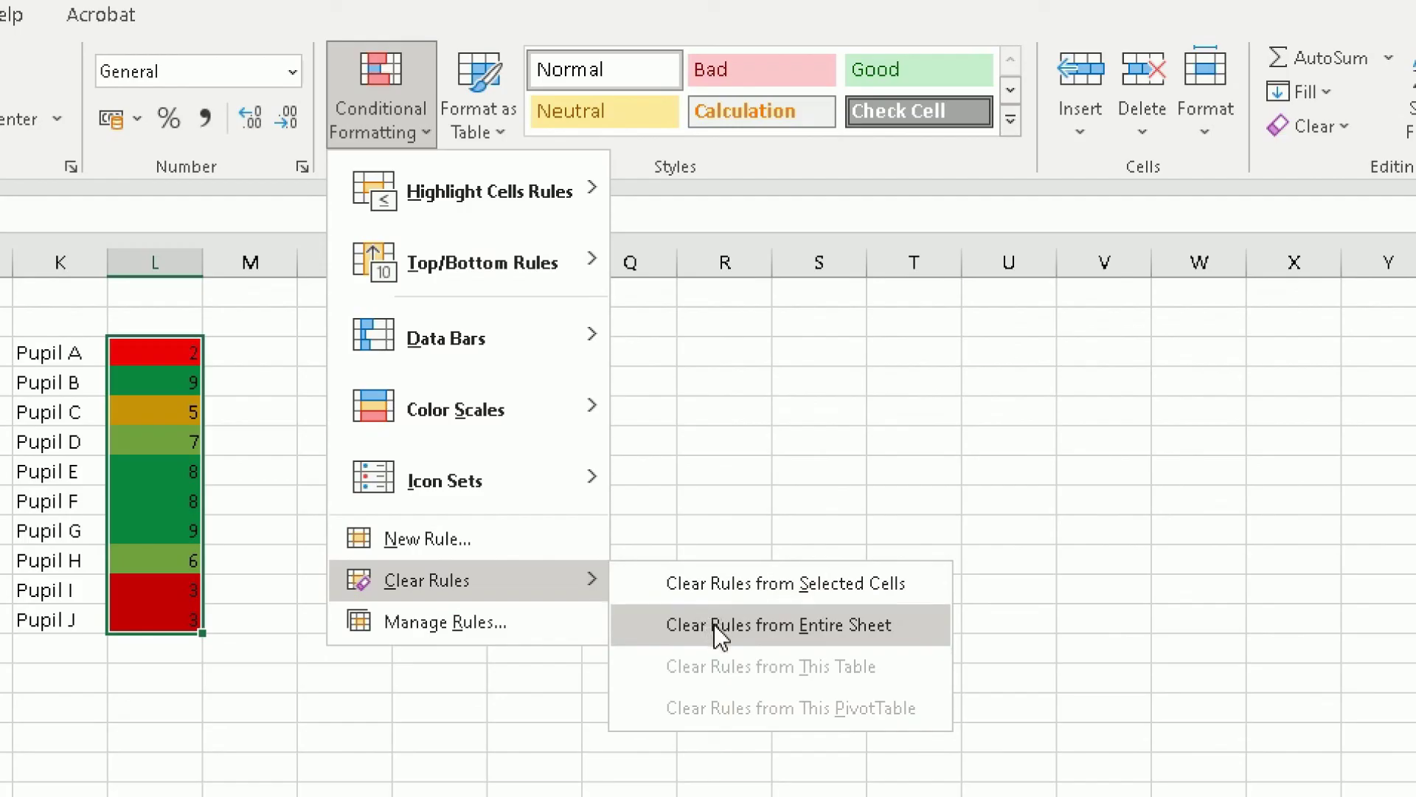
click(826, 623)
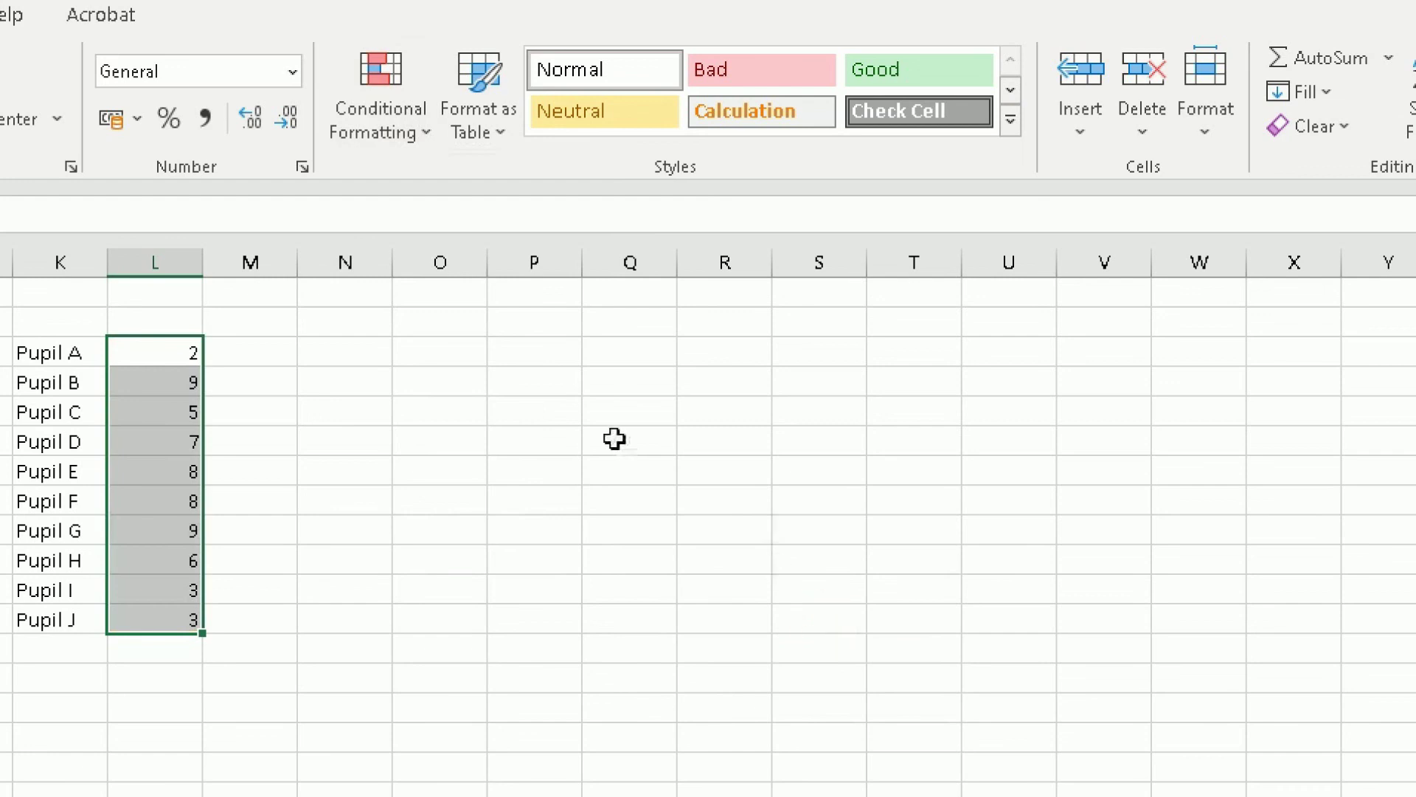
Step: Check the conditional formatting rules manager for rules on the selected scores, then close it
click(374, 135)
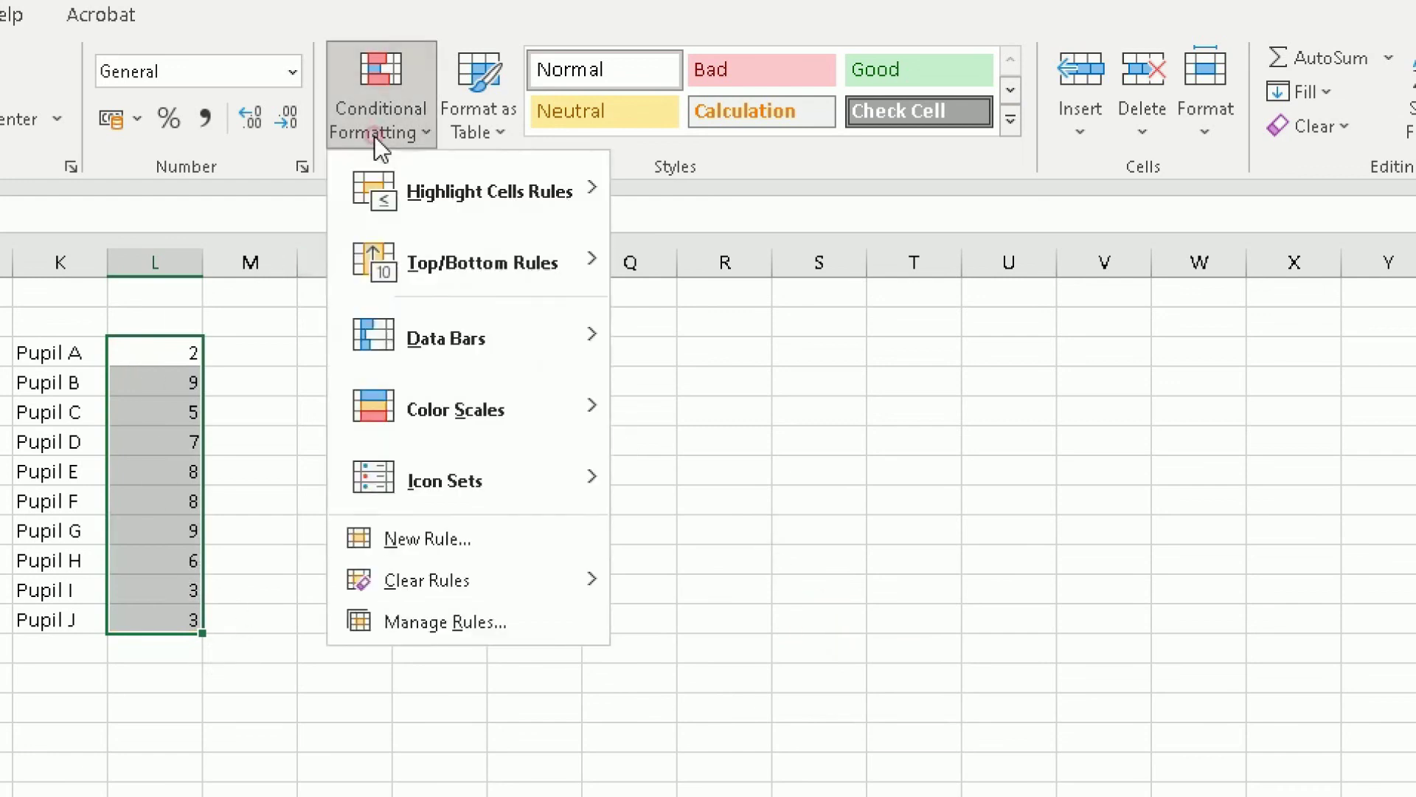
click(471, 626)
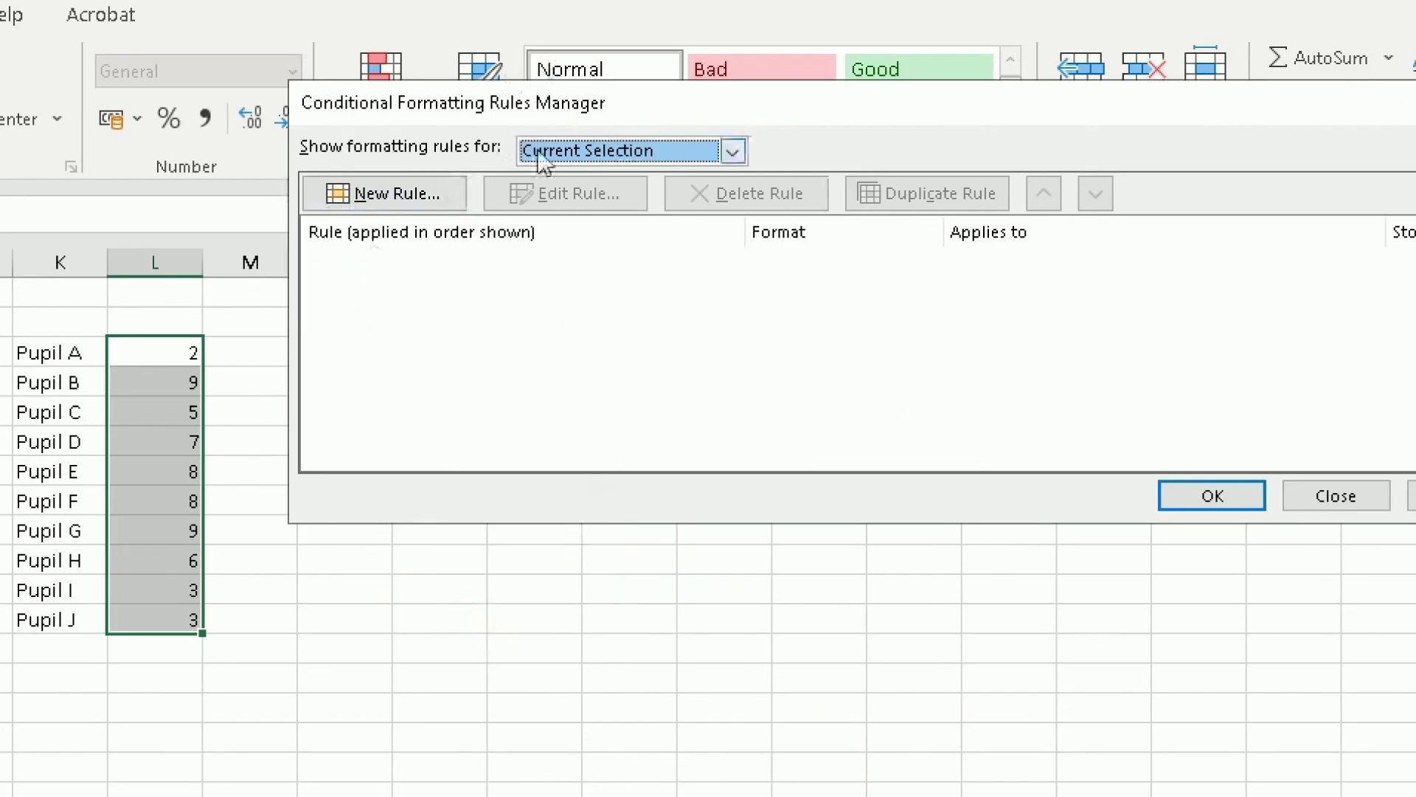
click(1325, 490)
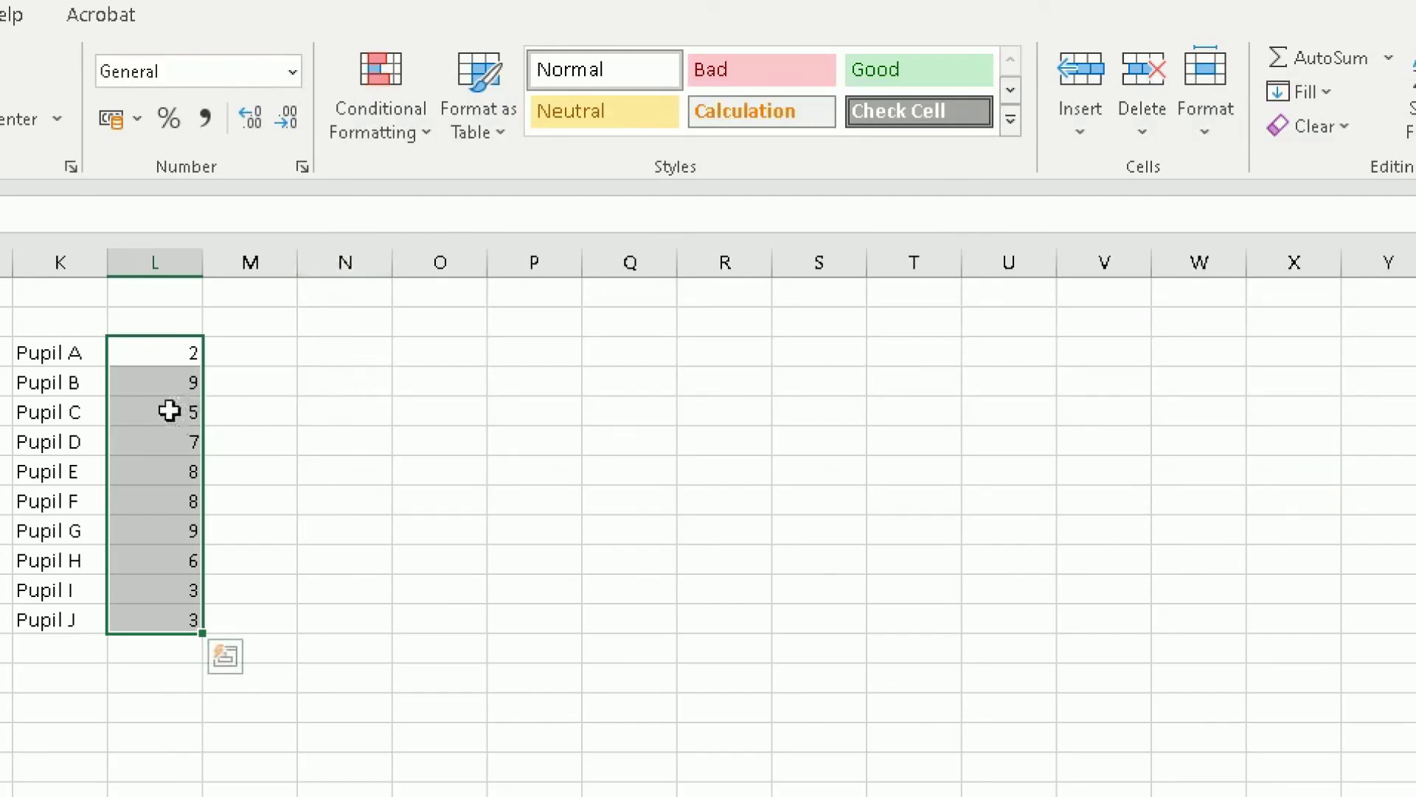
drag(158, 353, 139, 620)
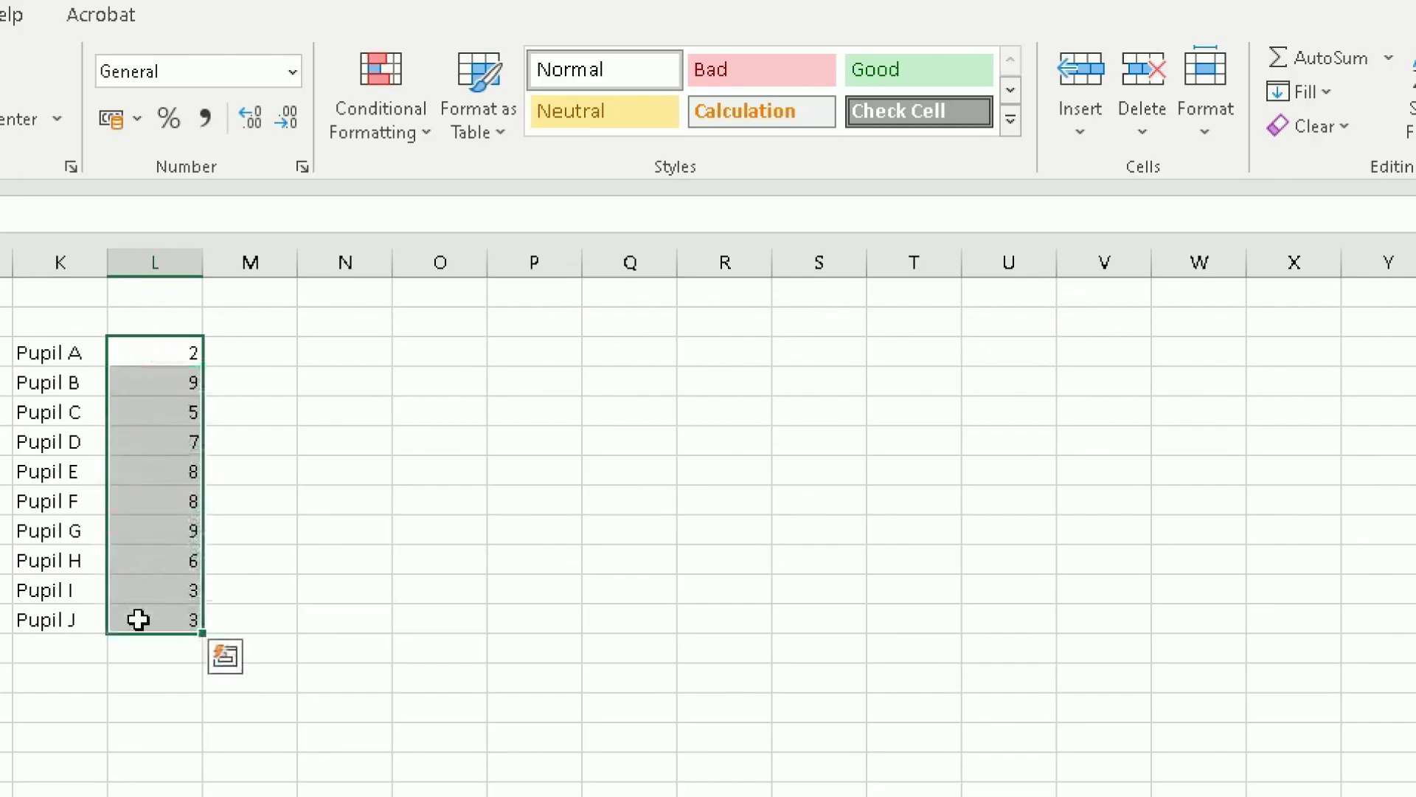
click(371, 130)
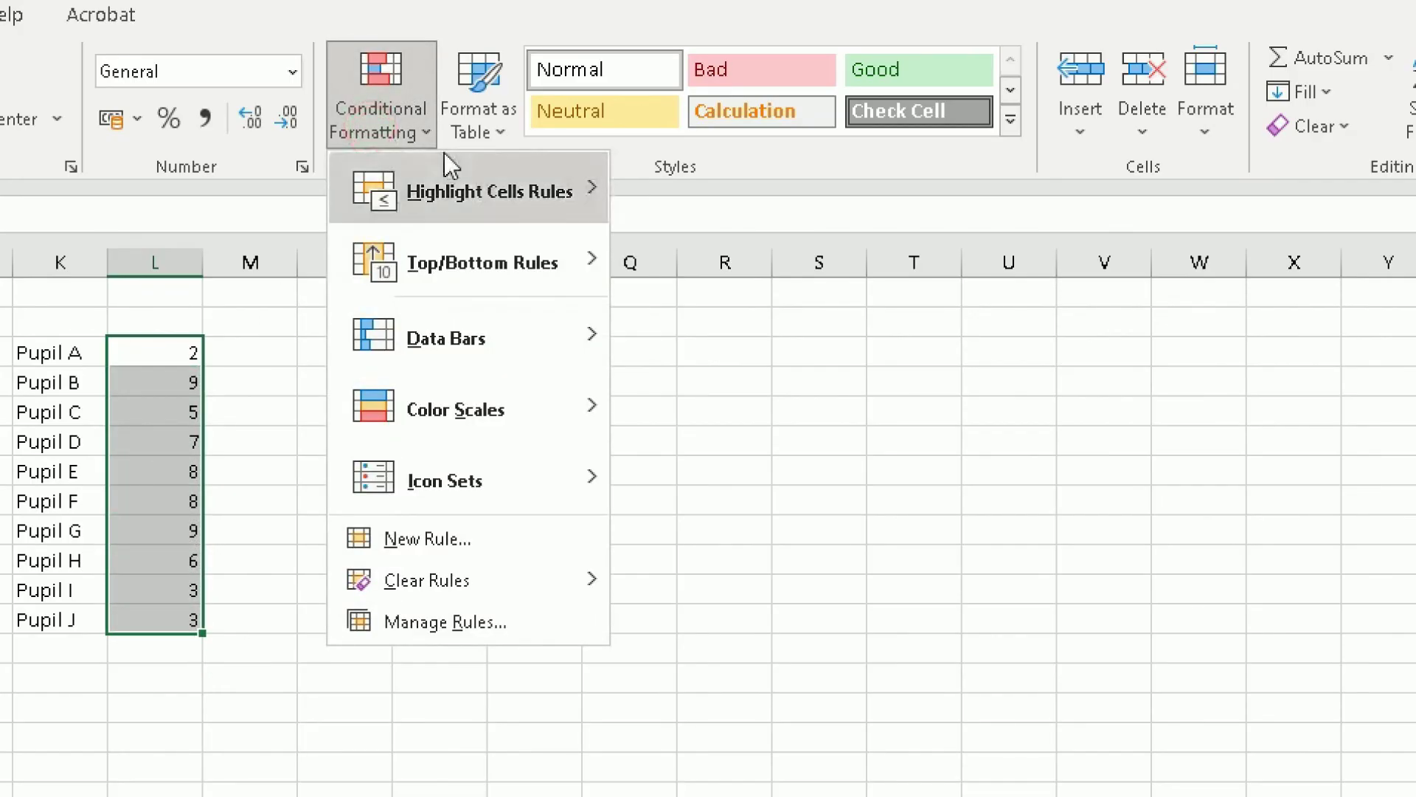
mouse_move(476, 241)
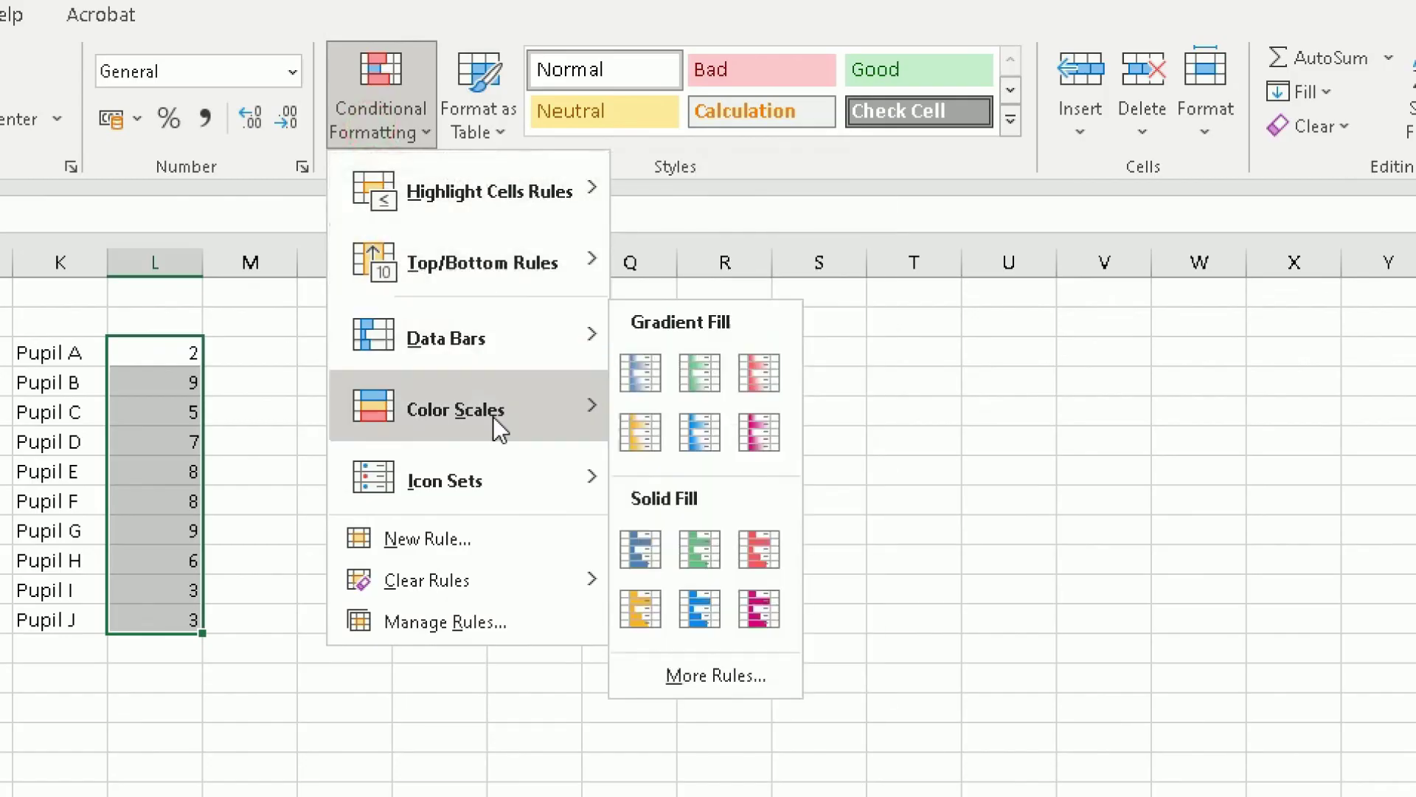
mouse_move(482, 459)
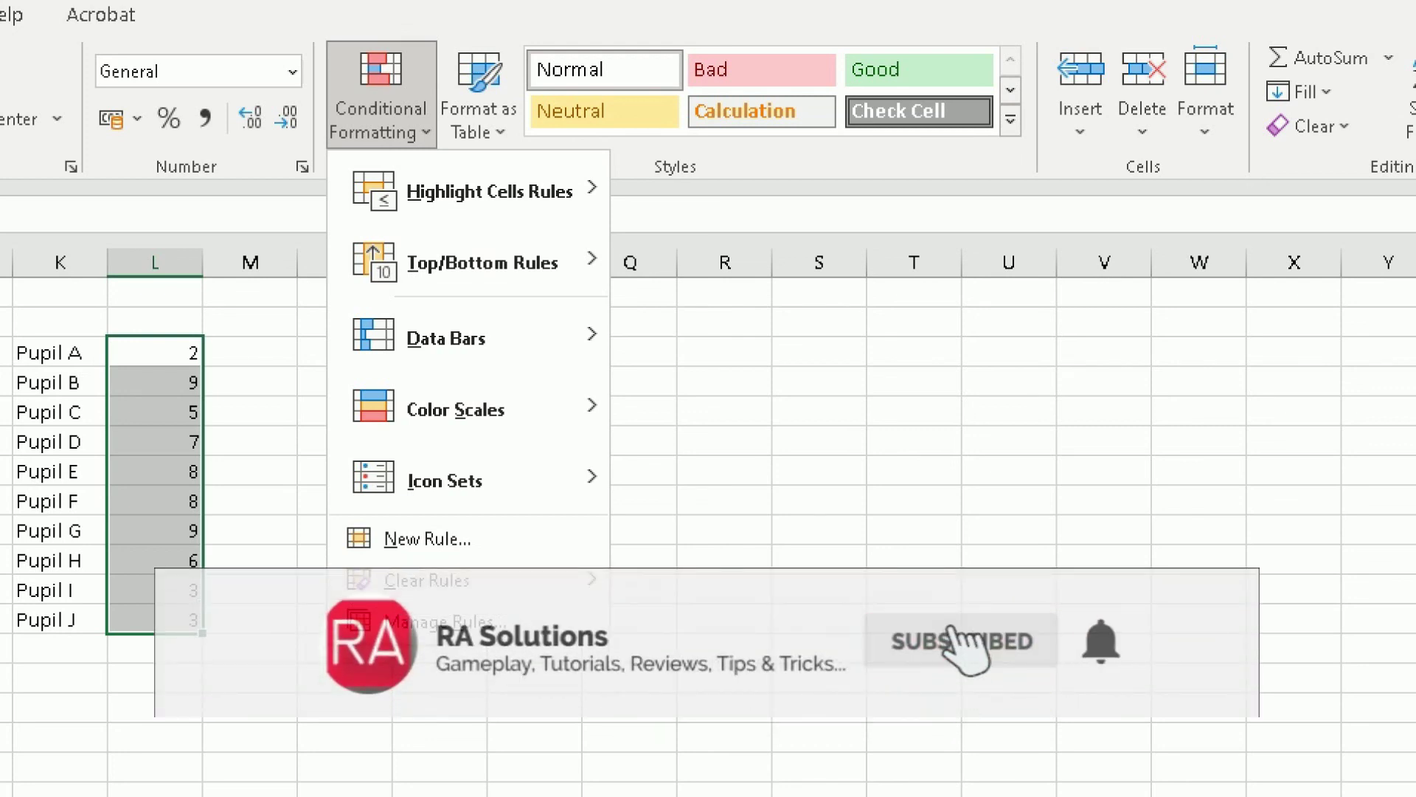
key(Escape)
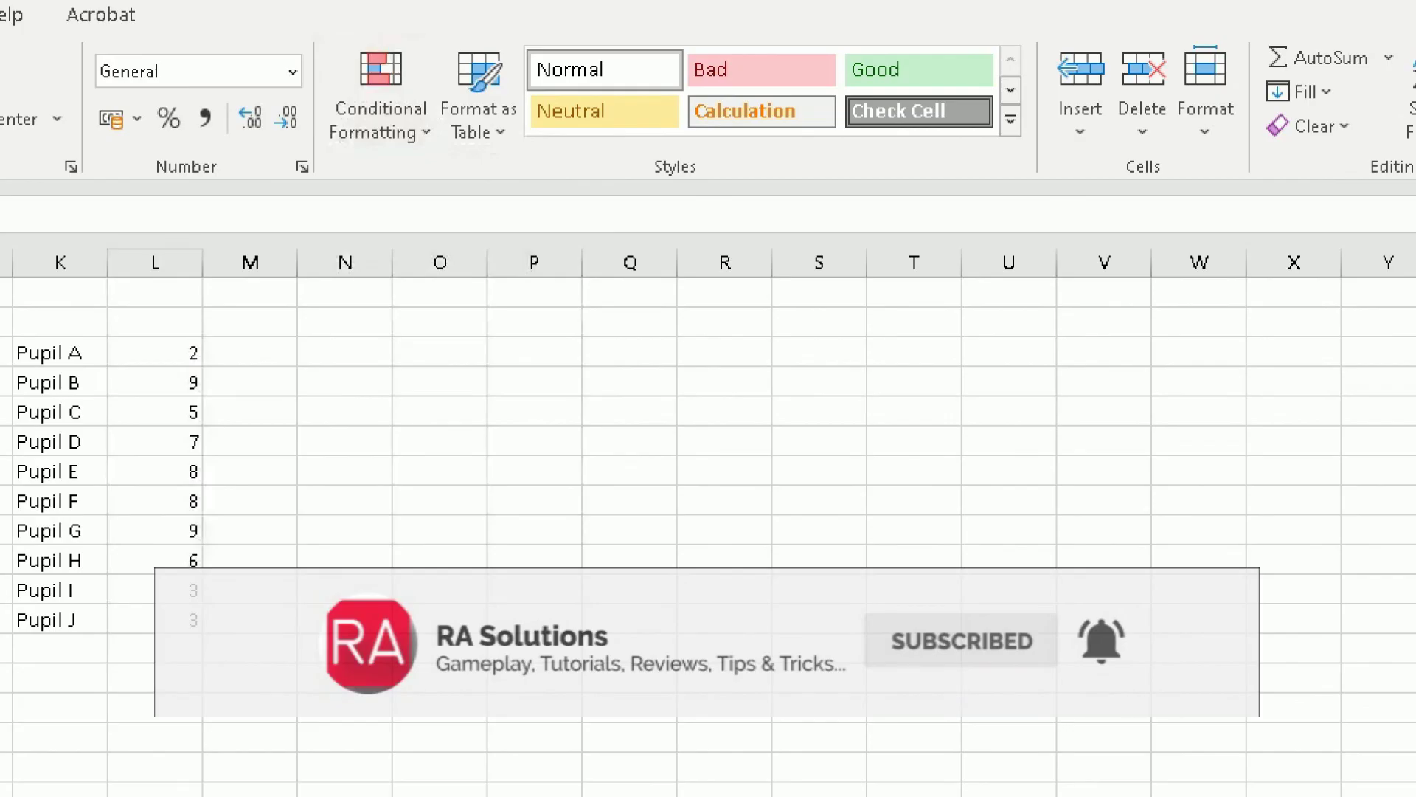